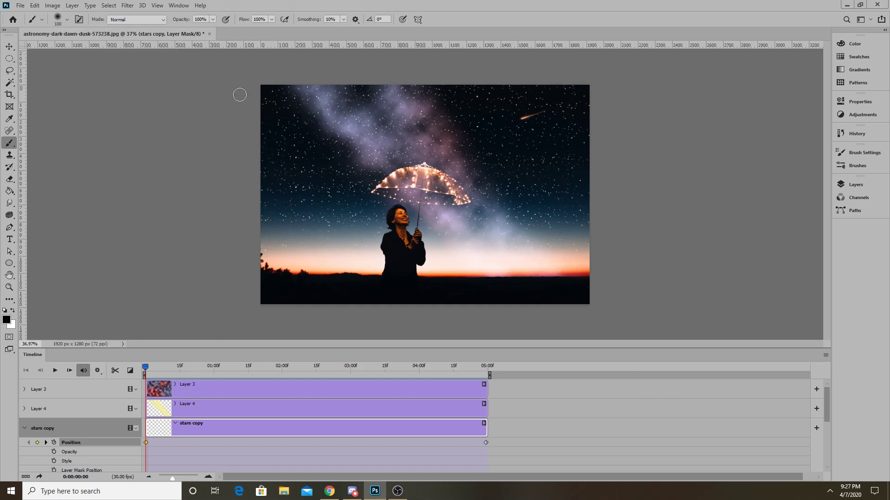
# Close the astronomy-dark-dawn-dusk-573238.jpg document without saving its changes.
pyautogui.click(209, 34)
pyautogui.click(446, 186)
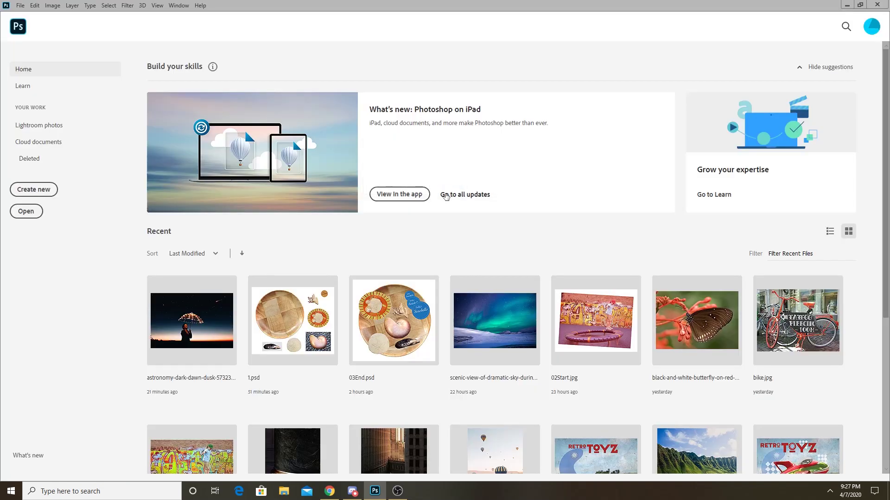
pyautogui.click(7, 6)
pyautogui.click(20, 5)
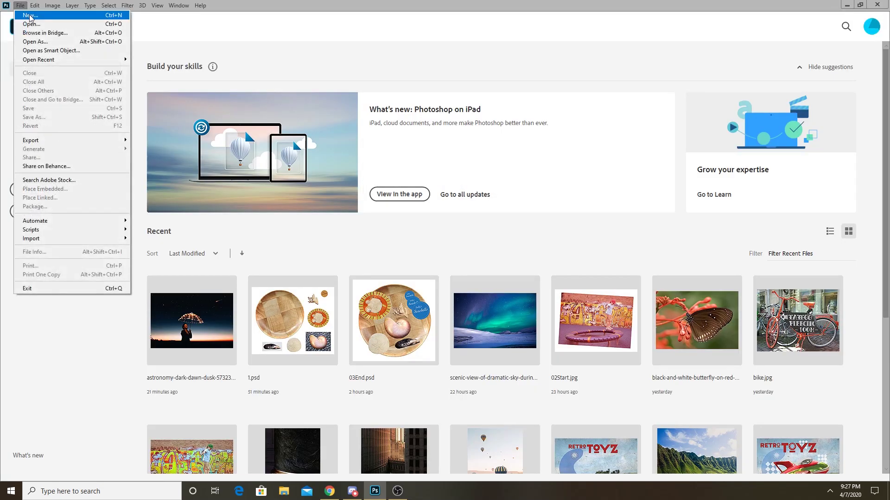
pyautogui.click(137, 17)
# Switch to Chrome, enlarge the Pexels photo of the woman with the lit umbrella, and copy the image.
pyautogui.click(329, 491)
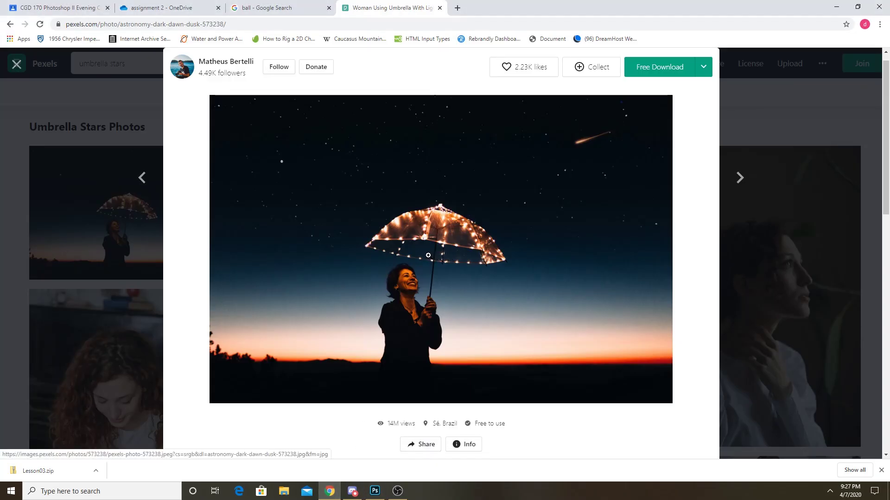
pyautogui.click(190, 169)
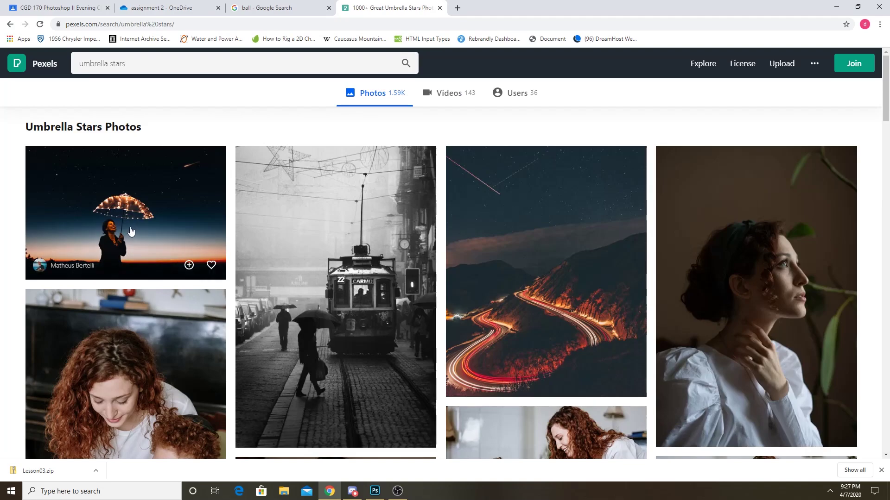
pyautogui.click(139, 204)
pyautogui.click(427, 262)
pyautogui.rightClick(434, 250)
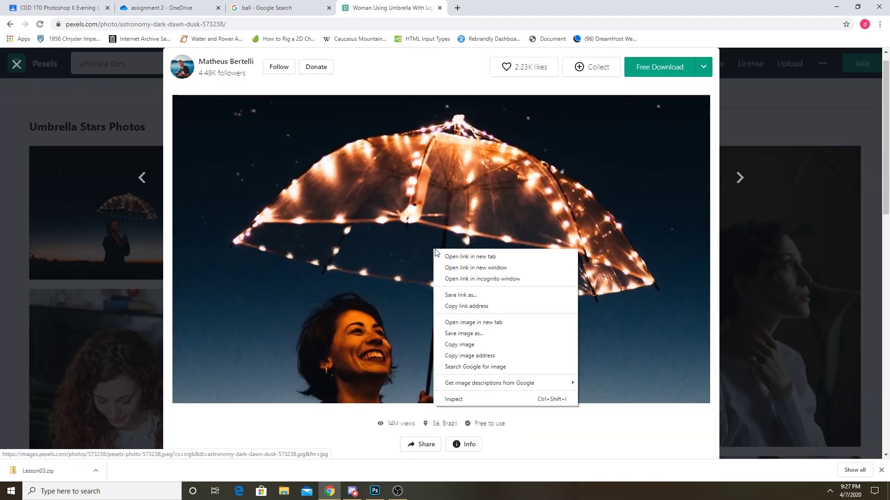
pyautogui.click(477, 344)
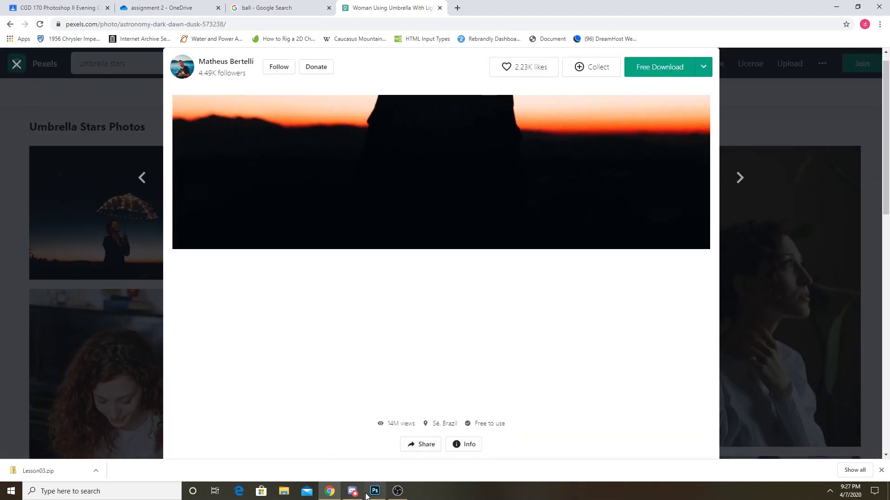
# Switch to Photoshop, create a 1920 x 1080 px document at 72 ppi, and paste the copied photo into it.
pyautogui.click(375, 491)
pyautogui.click(21, 5)
pyautogui.click(33, 18)
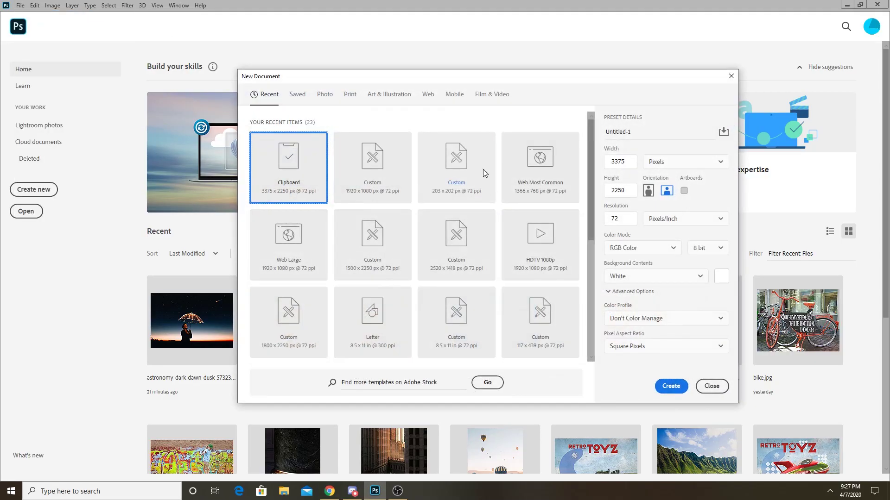
pyautogui.click(367, 175)
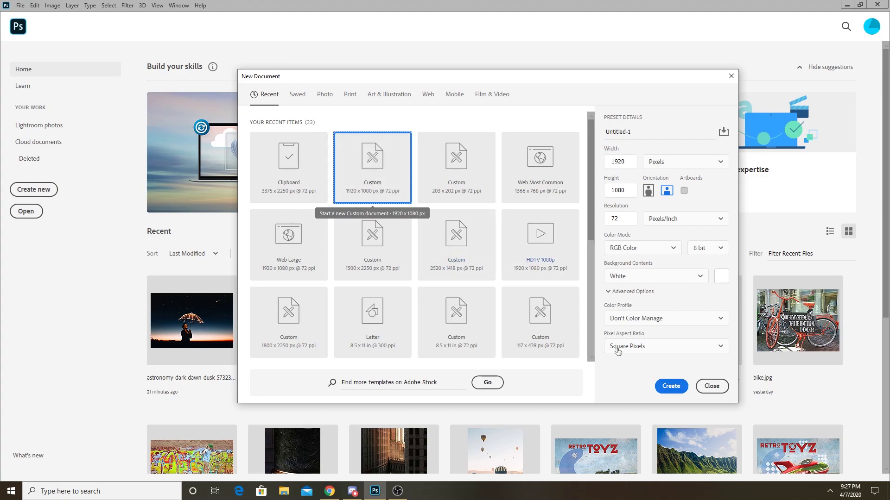
pyautogui.click(671, 387)
pyautogui.hotkey('ctrl', 'v')
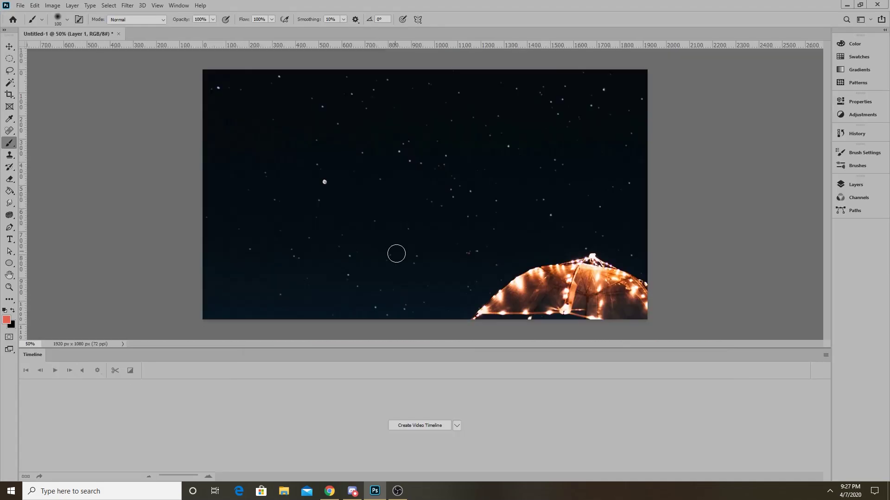
# Reposition the pasted photo and scale it to about 57% width so it spans the full canvas width.
pyautogui.press('v')
pyautogui.moveTo(579, 241)
pyautogui.mouseDown()
pyautogui.moveTo(574, 232)
pyautogui.moveTo(523, 232)
pyautogui.moveTo(480, 168)
pyautogui.mouseUp()
pyautogui.scroll(-3, 480, 168)
pyautogui.click(35, 5)
pyautogui.click(84, 213)
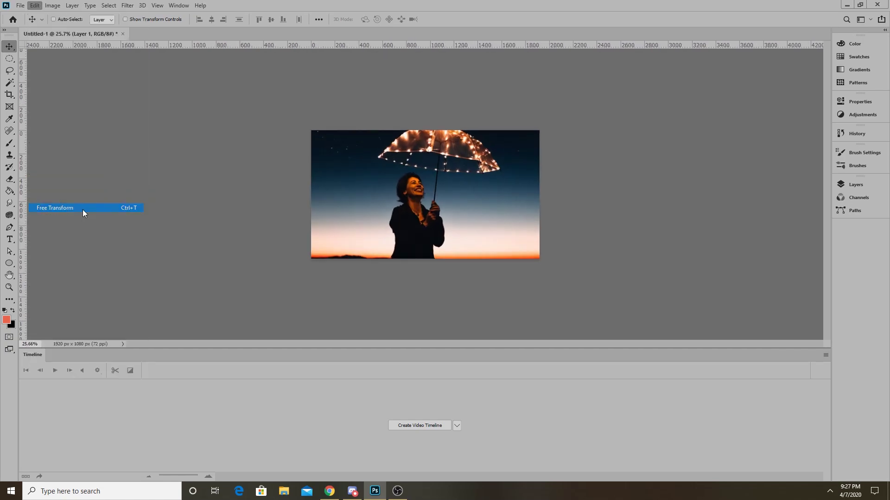
pyautogui.scroll(-2, 508, 238)
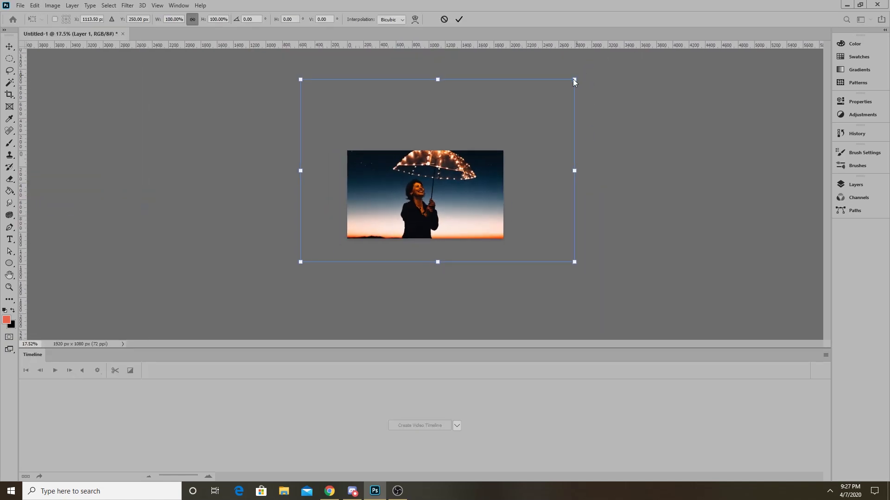
pyautogui.moveTo(574, 81); pyautogui.dragTo(503, 132)
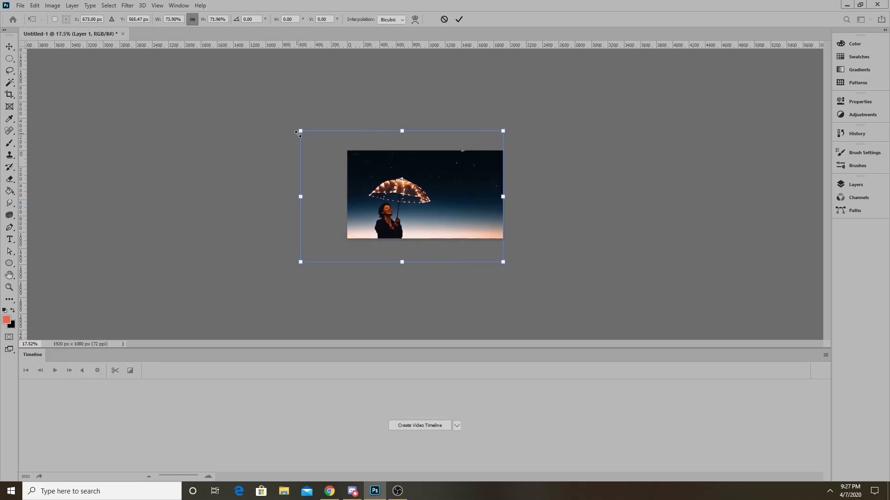
pyautogui.moveTo(301, 133); pyautogui.dragTo(347, 151)
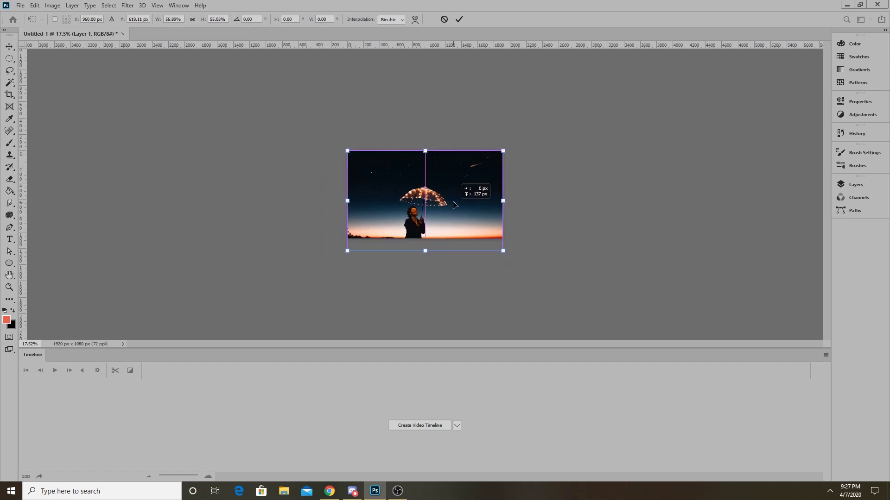
pyautogui.click(458, 19)
# Nudge the photo on the canvas so the woman, the horizon and the shooting star fit inside the frame.
pyautogui.scroll(5, 546, 270)
pyautogui.moveTo(545, 270); pyautogui.dragTo(552, 258)
pyautogui.scroll(-1, 506, 235)
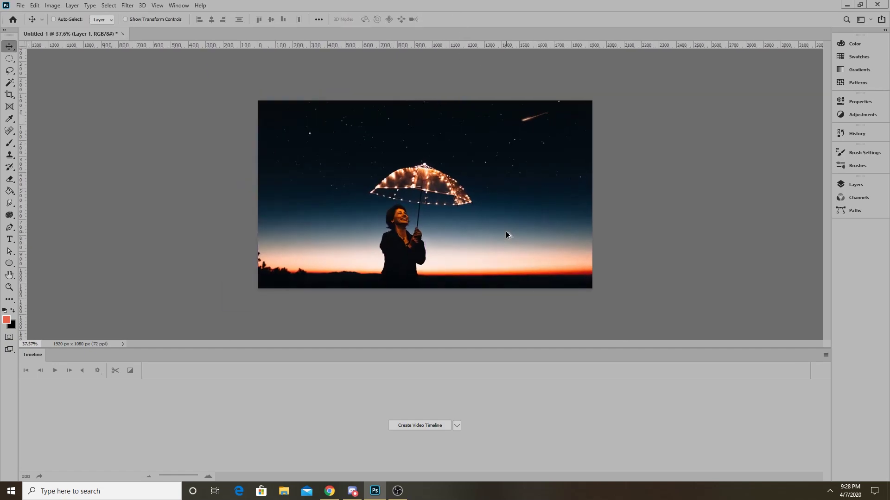
pyautogui.moveTo(548, 213)
pyautogui.mouseDown()
pyautogui.moveTo(542, 226)
pyautogui.moveTo(542, 202)
pyautogui.moveTo(540, 221)
pyautogui.mouseUp()
pyautogui.scroll(3, 423, 201)
pyautogui.scroll(1, 484, 177)
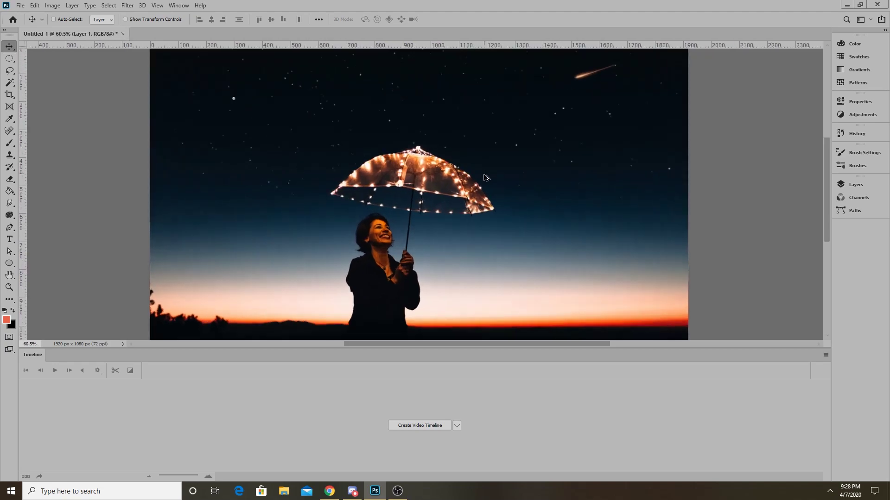
# Remove the brighter stars from the sky on Layer 1 with the content-aware Spot Healing Brush.
pyautogui.click(855, 184)
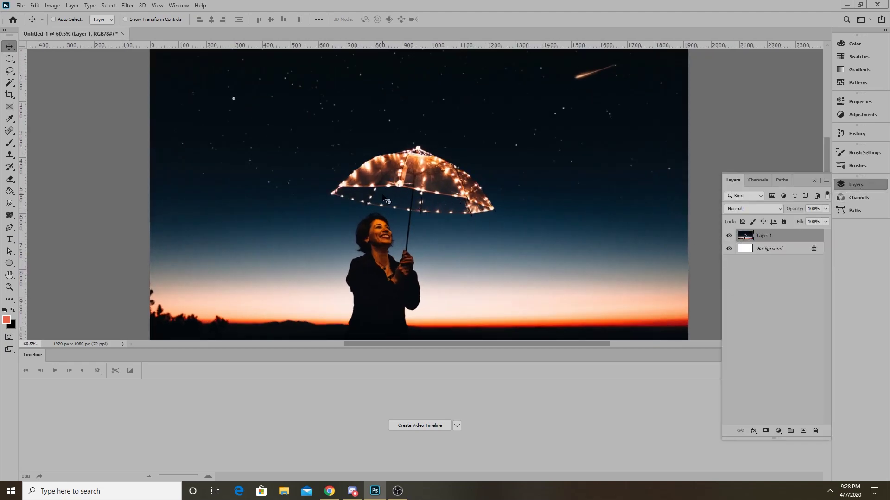
pyautogui.click(9, 130)
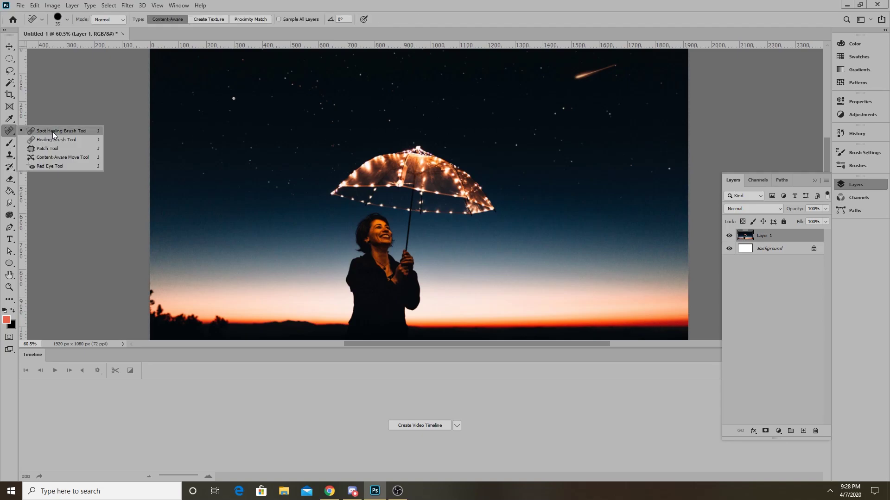
pyautogui.click(52, 131)
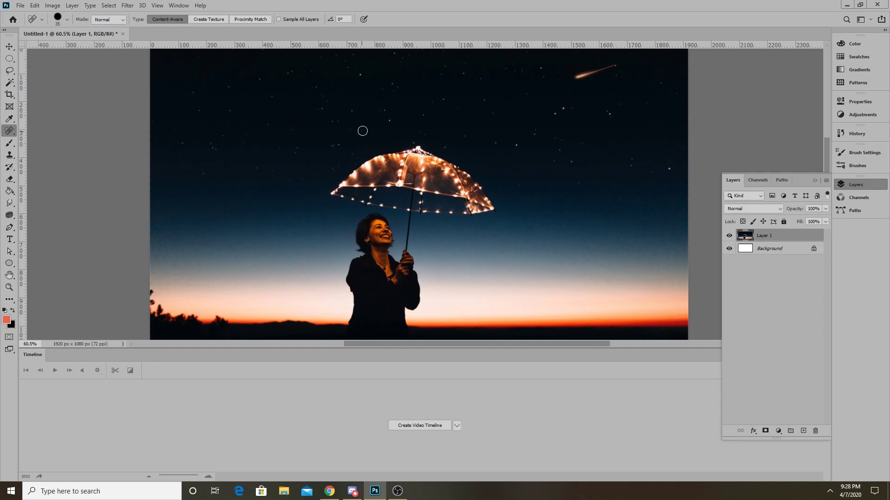
pyautogui.click(554, 114)
pyautogui.click(607, 113)
pyautogui.click(572, 162)
# Heal away more of the stars above and beside the umbrella.
pyautogui.scroll(4, 439, 114)
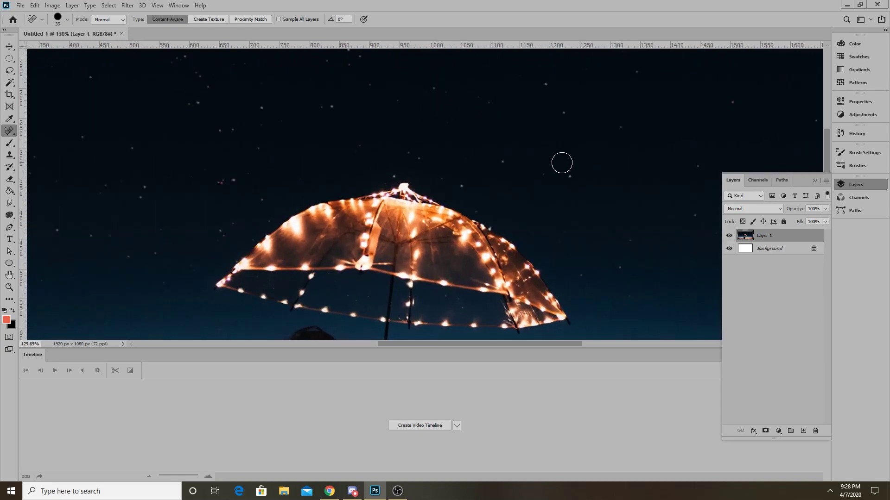
pyautogui.moveTo(502, 162); pyautogui.dragTo(487, 167)
pyautogui.click(221, 178)
pyautogui.click(141, 191)
pyautogui.click(262, 200)
pyautogui.scroll(-3, 282, 239)
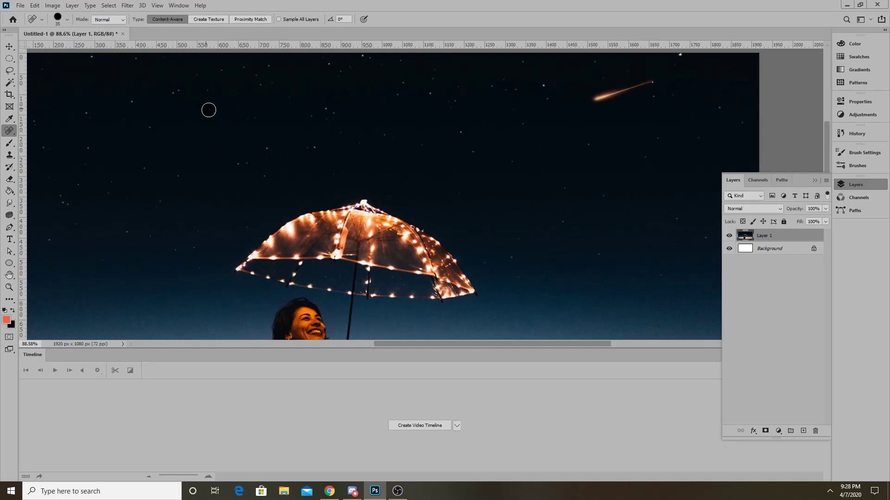
pyautogui.click(264, 142)
pyautogui.scroll(-2, 514, 185)
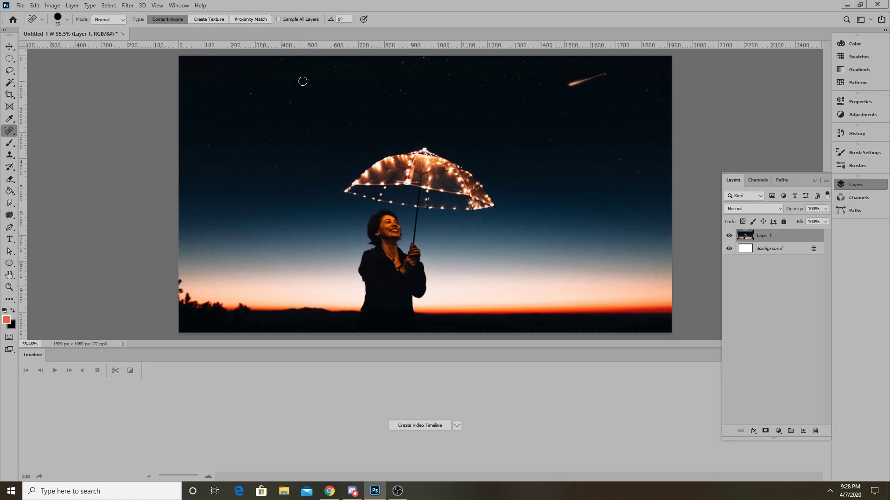
pyautogui.scroll(9, 590, 109)
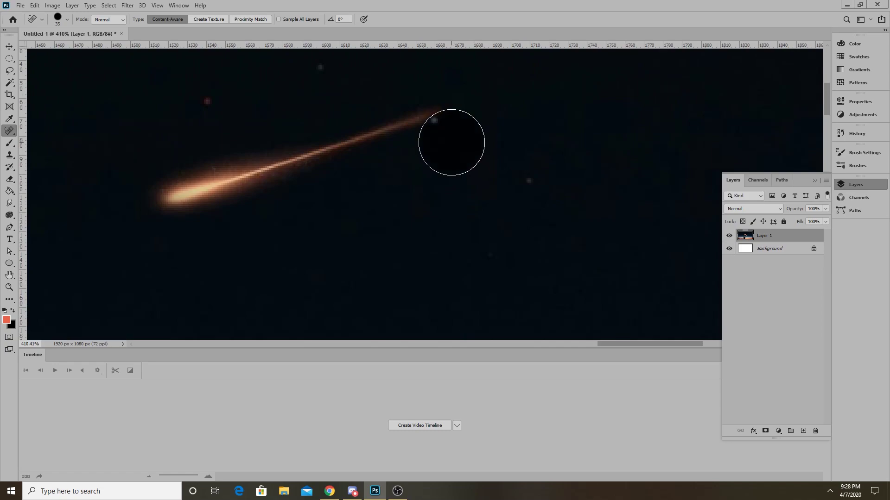
pyautogui.scroll(-3, 485, 169)
pyautogui.scroll(-6, 485, 169)
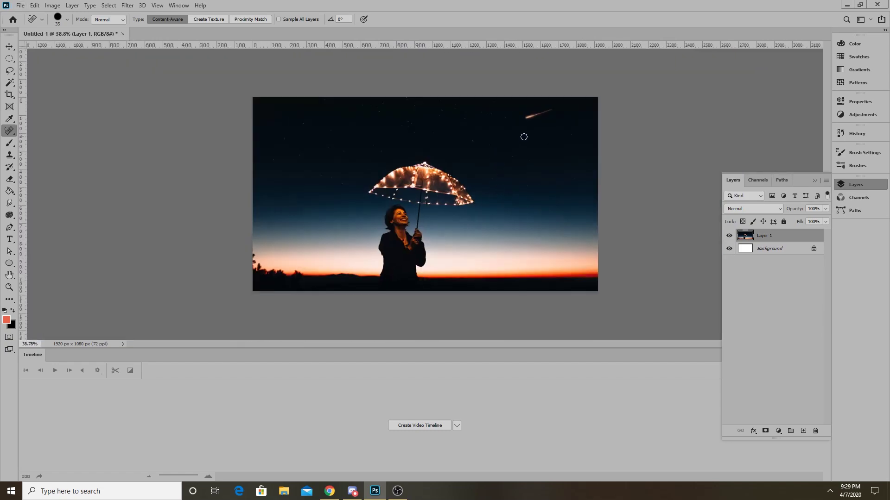
pyautogui.scroll(1, 410, 233)
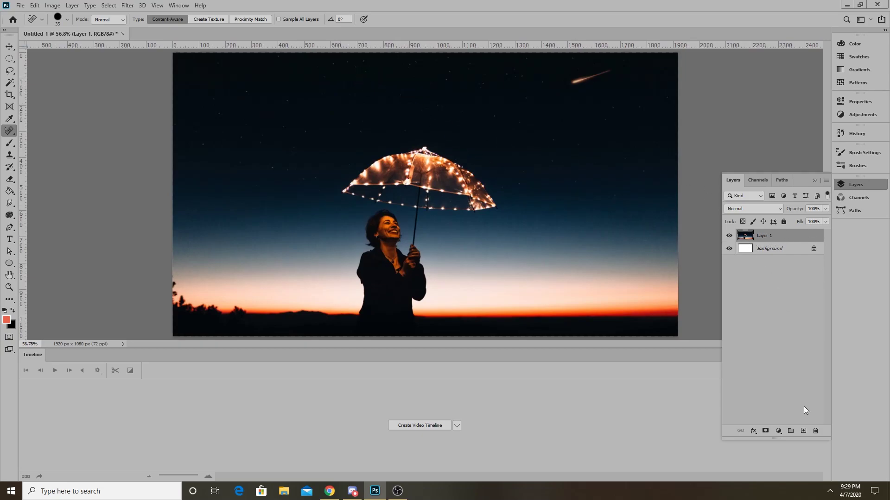
# Add a new layer above the photo and fill it with black using the Paint Bucket.
pyautogui.click(803, 431)
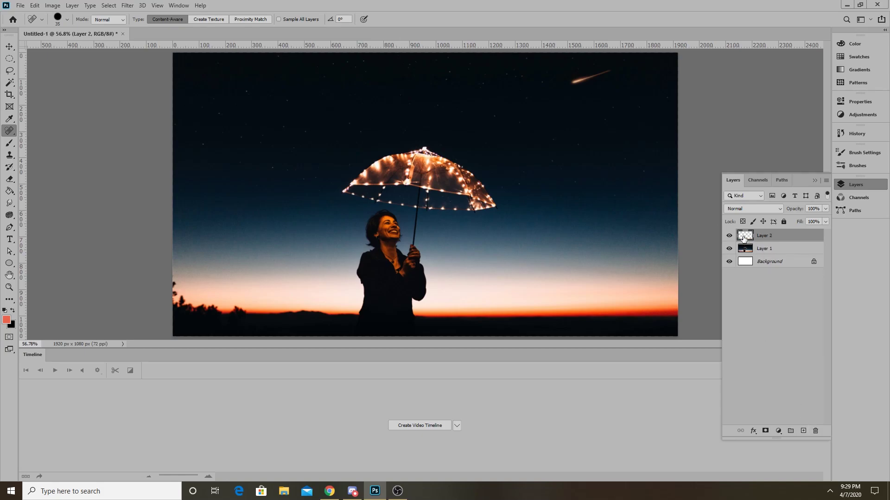
pyautogui.click(9, 190)
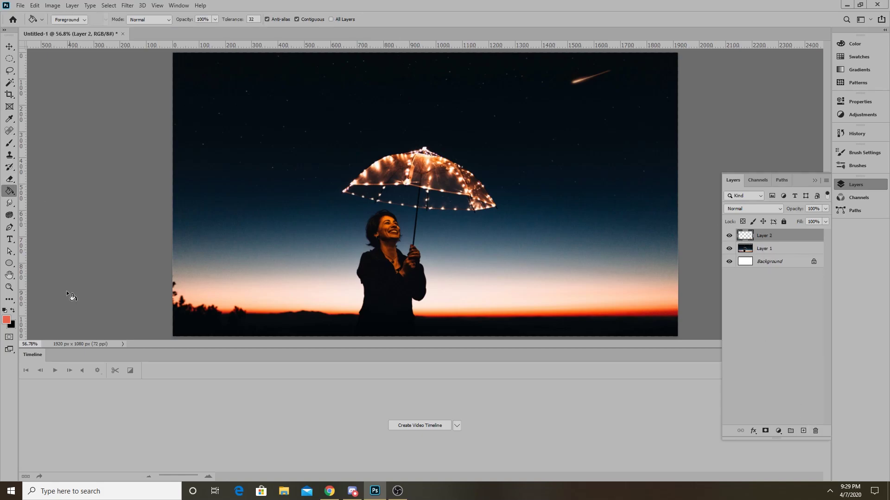
pyautogui.click(14, 310)
pyautogui.click(319, 236)
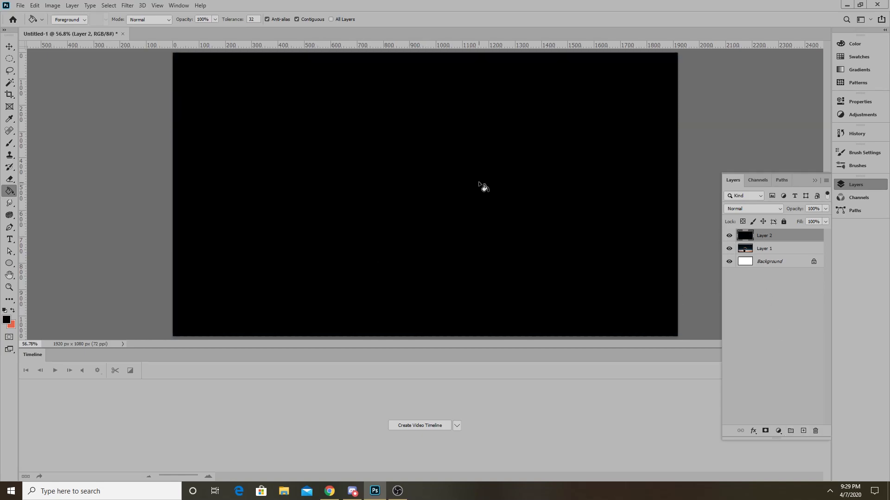
# Add an empty layer above the black fill and try the Brush on it in white, undoing the test dab.
pyautogui.click(802, 432)
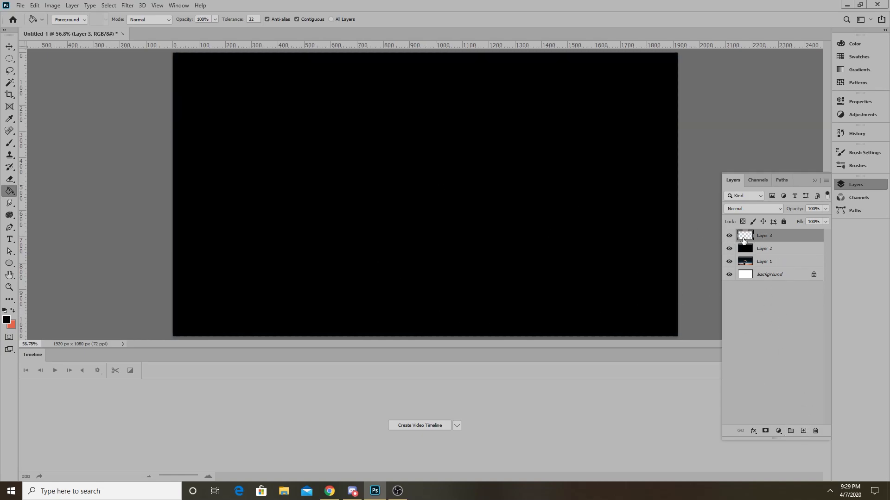
pyautogui.click(9, 143)
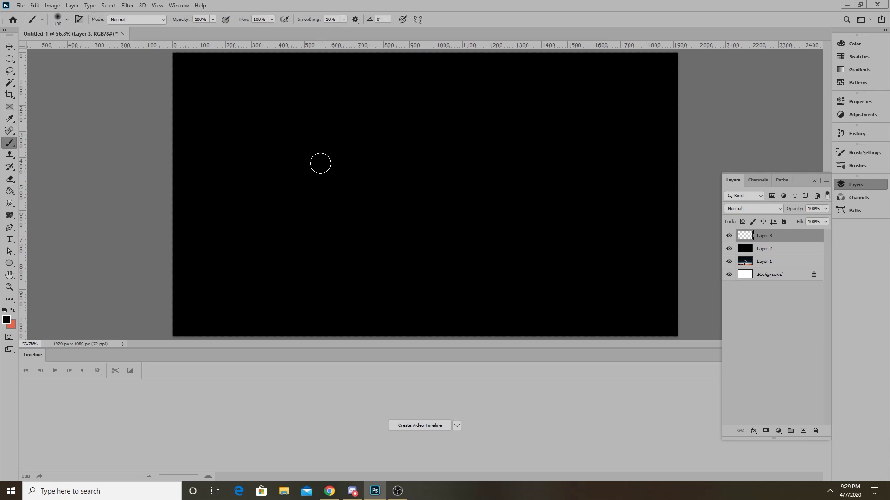
pyautogui.click(12, 310)
pyautogui.click(286, 183)
pyautogui.hotkey('ctrl', 'z')
# Reduce the brush size to 15 px, test it on the canvas, and undo the test strokes.
pyautogui.press('[')
pyautogui.press('[')
pyautogui.press('[')
pyautogui.press('[')
pyautogui.press('[')
pyautogui.press('[')
pyautogui.press('[')
pyautogui.press('[')
pyautogui.press('[')
pyautogui.click(454, 92)
pyautogui.hotkey('ctrl', 'z')
pyautogui.hotkey('ctrl', 'z')
pyautogui.hotkey('ctrl', 'z')
# Set the brush tip spacing to 1000% and undo the test stroke.
pyautogui.press('F5')
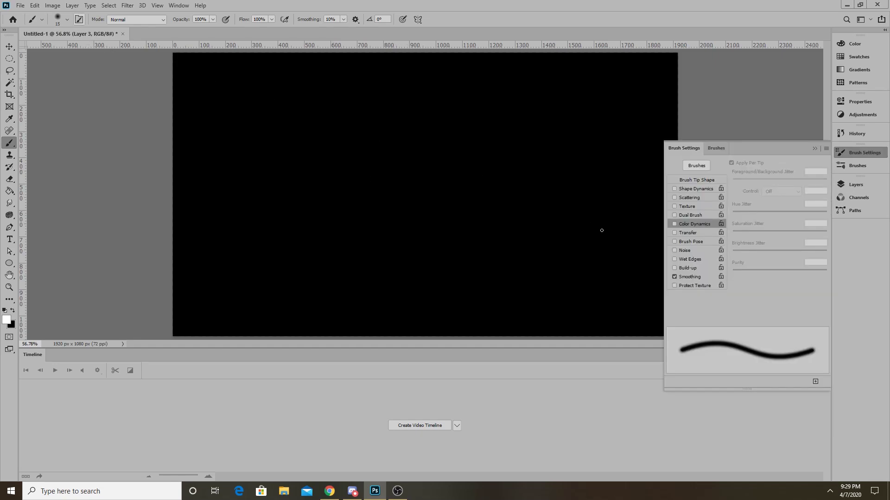
pyautogui.click(695, 180)
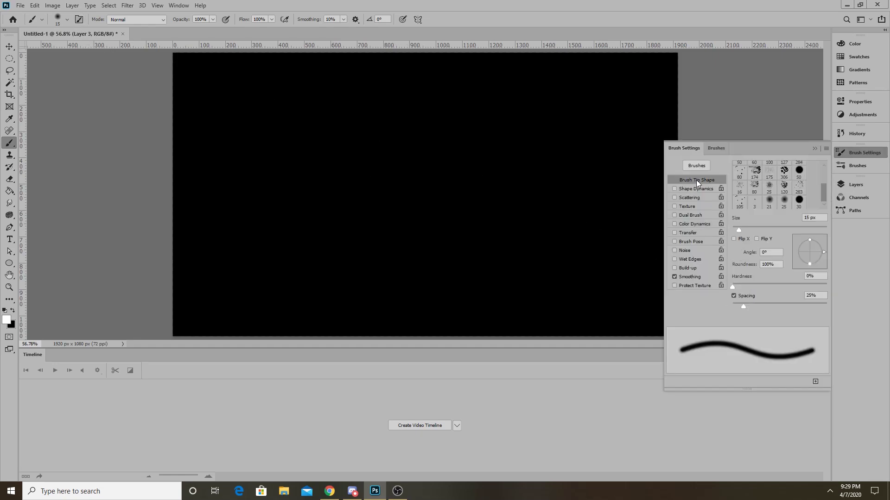
pyautogui.moveTo(743, 306); pyautogui.dragTo(858, 299)
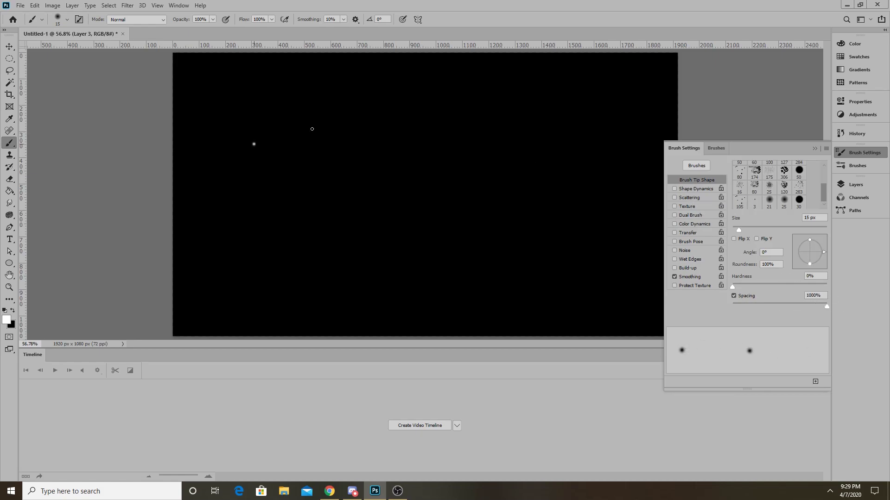
pyautogui.hotkey('ctrl', 'z')
# Enable Shape Dynamics with 100% size jitter and Scattering with 1000% scatter, undoing the test strokes.
pyautogui.click(693, 189)
pyautogui.moveTo(733, 175); pyautogui.dragTo(834, 175)
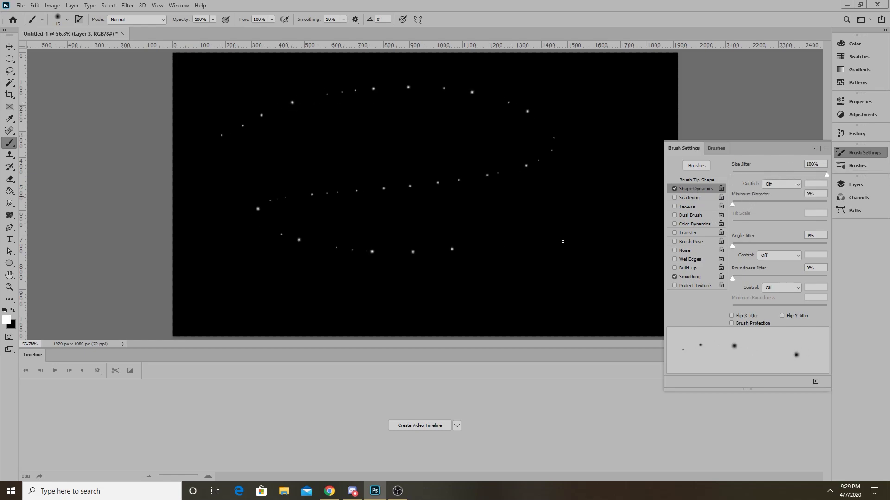
pyautogui.hotkey('ctrl', 'z')
pyautogui.click(697, 199)
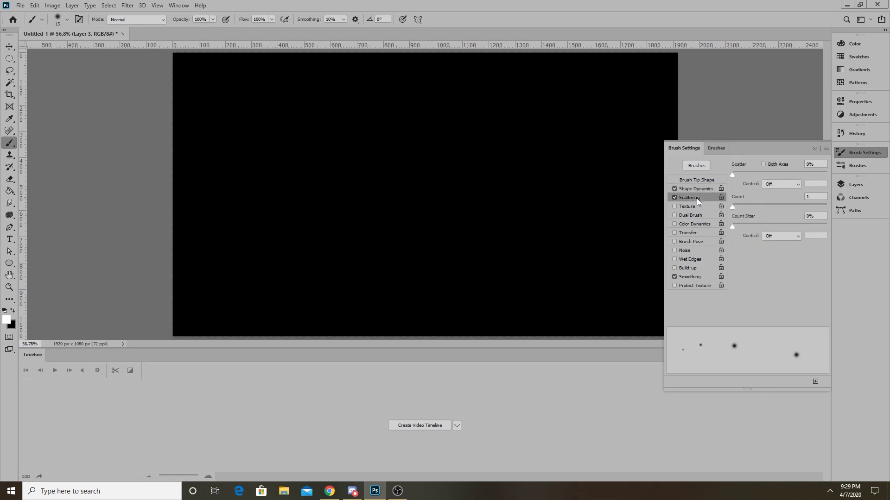
pyautogui.moveTo(733, 175); pyautogui.dragTo(847, 170)
pyautogui.hotkey('ctrl', 'z')
# Set the brush size to 7 px and enable Color Dynamics with 14% hue, 100% saturation and 73% brightness jitter and -70% purity.
pyautogui.click(63, 19)
pyautogui.moveTo(57, 47); pyautogui.dragTo(54, 49)
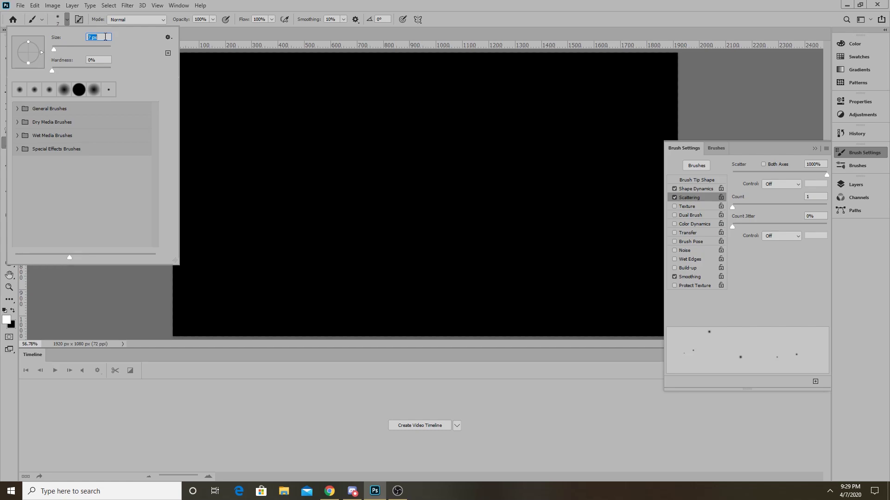
pyautogui.press('Return')
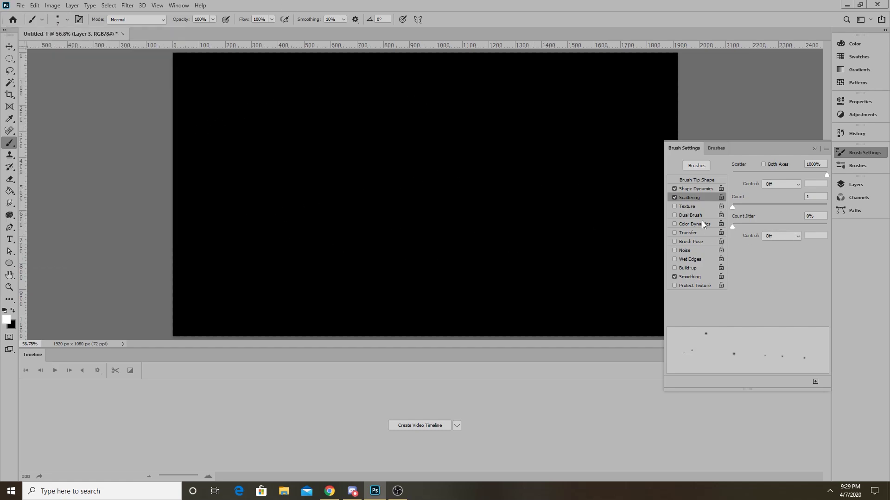
pyautogui.click(687, 225)
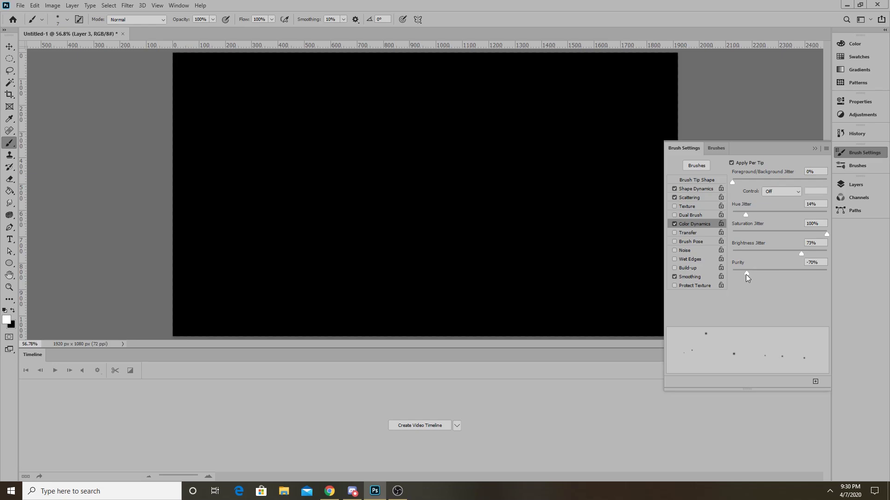
# Set the foreground colour to light pink (ff9f9f) and paint scattered stars across the whole black canvas.
pyautogui.click(7, 320)
pyautogui.moveTo(385, 185); pyautogui.dragTo(366, 96)
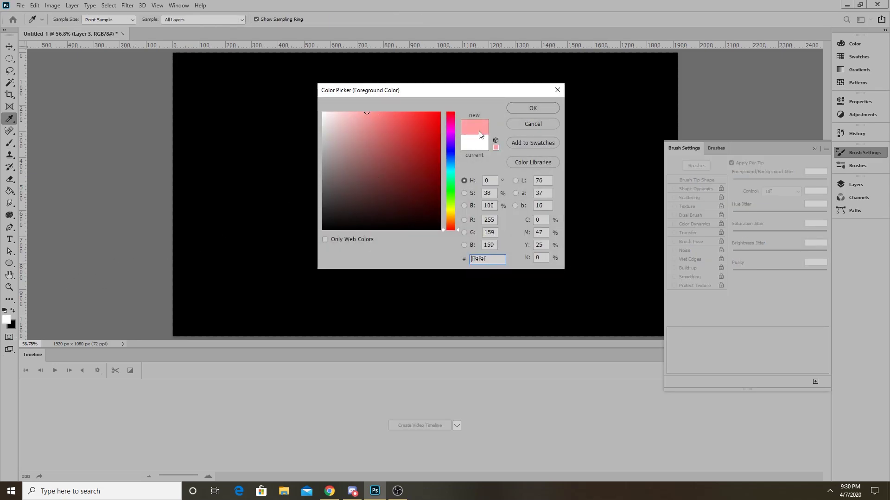
pyautogui.click(513, 109)
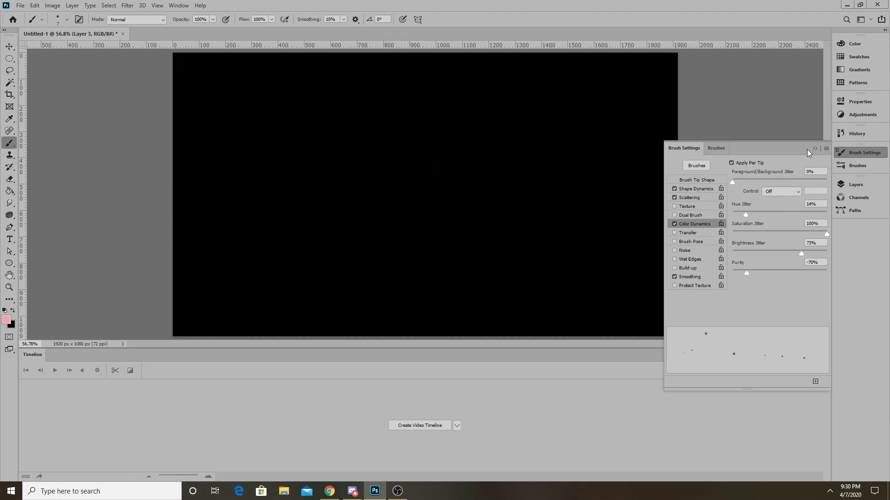
pyautogui.click(815, 148)
pyautogui.scroll(-2, 294, 236)
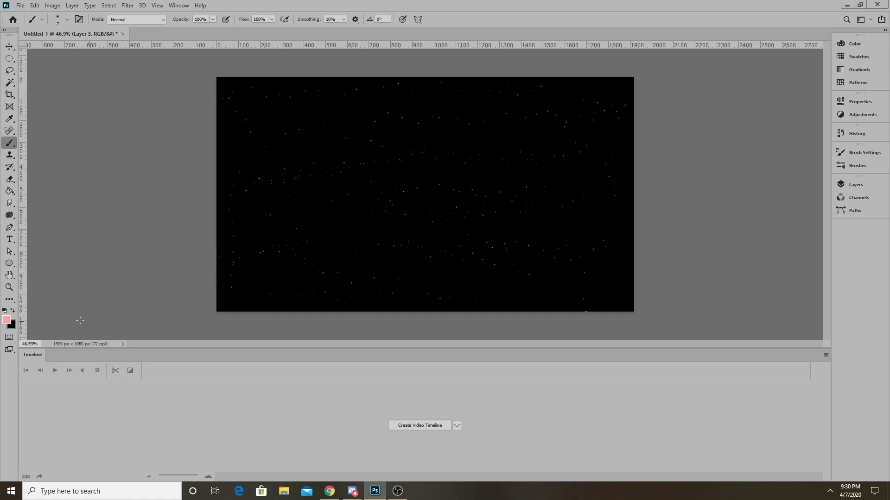
# Change the foreground colour to a pale yellow, about f7f9c4, and paint more scattered stars across the canvas.
pyautogui.click(7, 320)
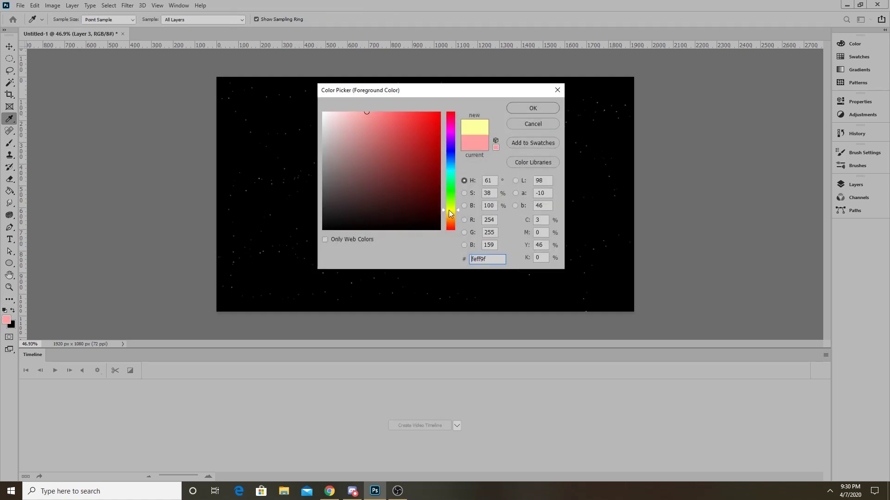
pyautogui.write('fafdb5')
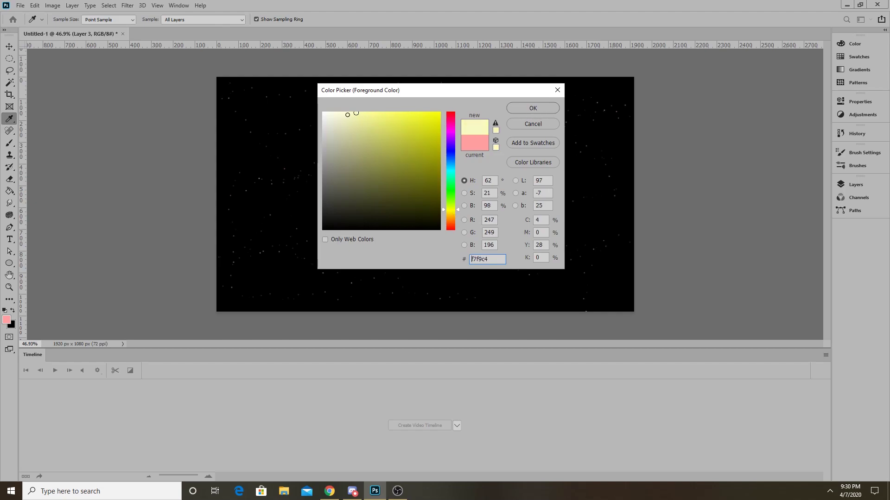
pyautogui.click(533, 110)
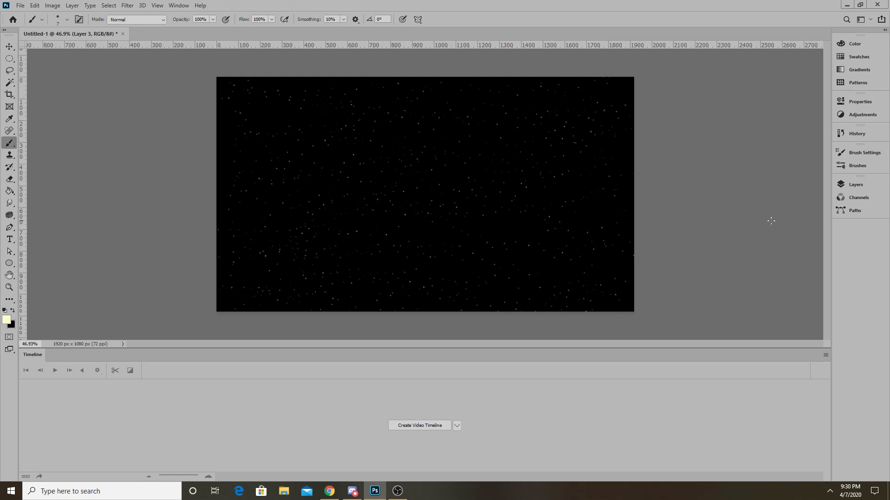
# Delete the black fill layer (Layer 2) between the painted stars and the umbrella photo.
pyautogui.click(855, 184)
pyautogui.click(751, 250)
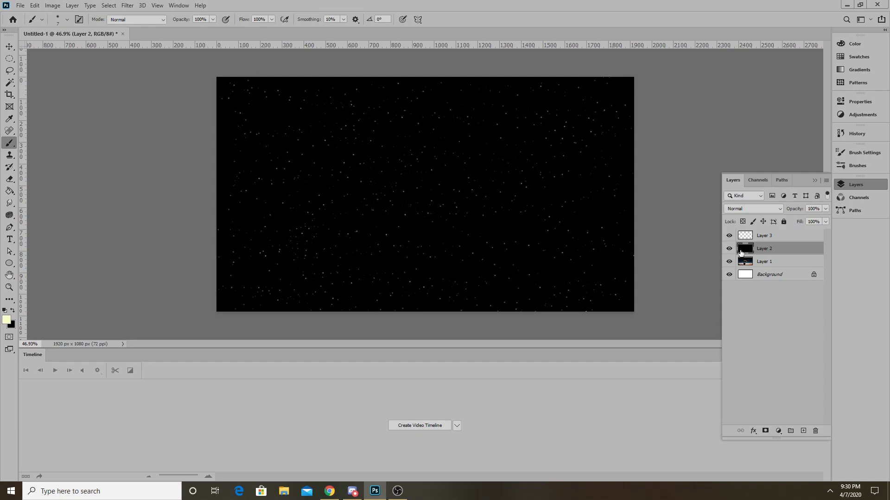
pyautogui.press('Delete')
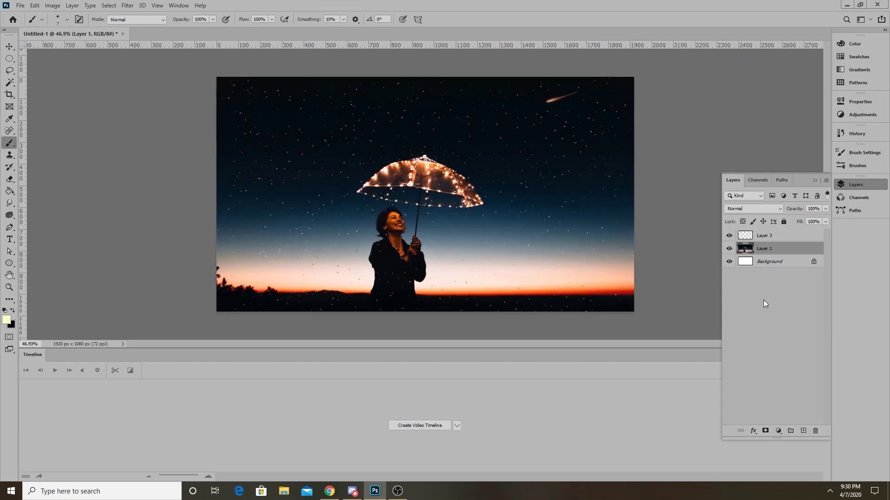
# Rename the painted star layer, Layer 3, as stars.
pyautogui.press('v')
pyautogui.click(737, 238)
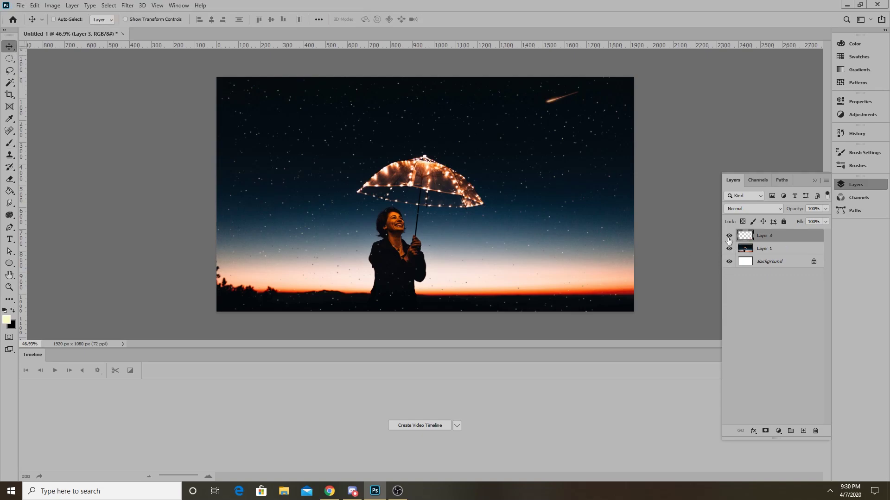
pyautogui.doubleClick(770, 235)
pyautogui.press('Return')
# Set the stars layer's blending mode to Lighten and check the dark specks over the bright horizon.
pyautogui.scroll(10, 435, 250)
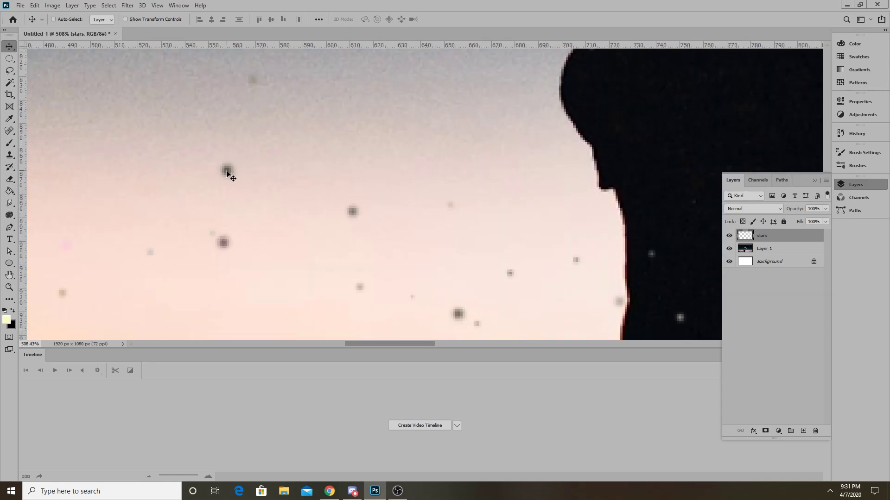
pyautogui.click(746, 211)
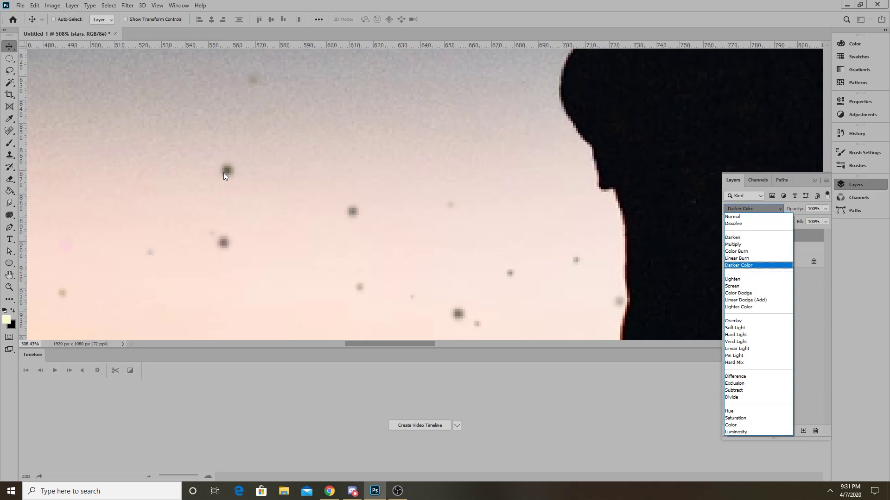
pyautogui.click(732, 279)
pyautogui.hotkey('alt', '[')
pyautogui.scroll(-5, 361, 227)
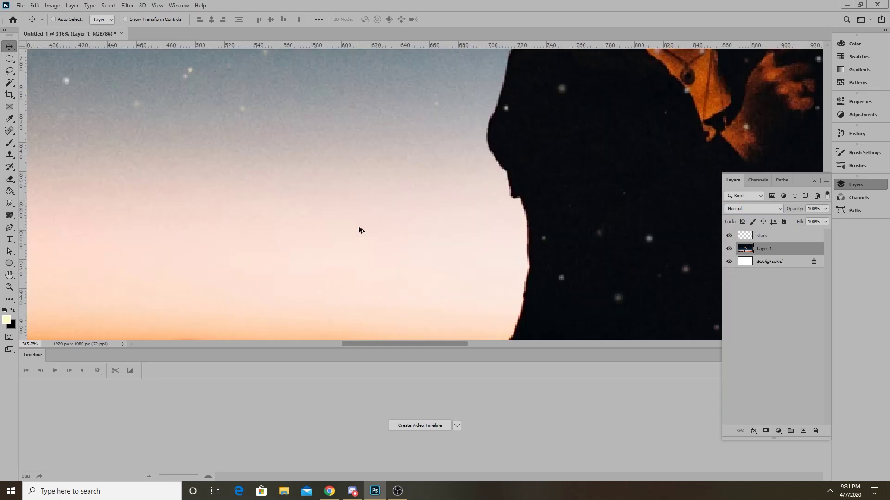
pyautogui.scroll(-3, 293, 235)
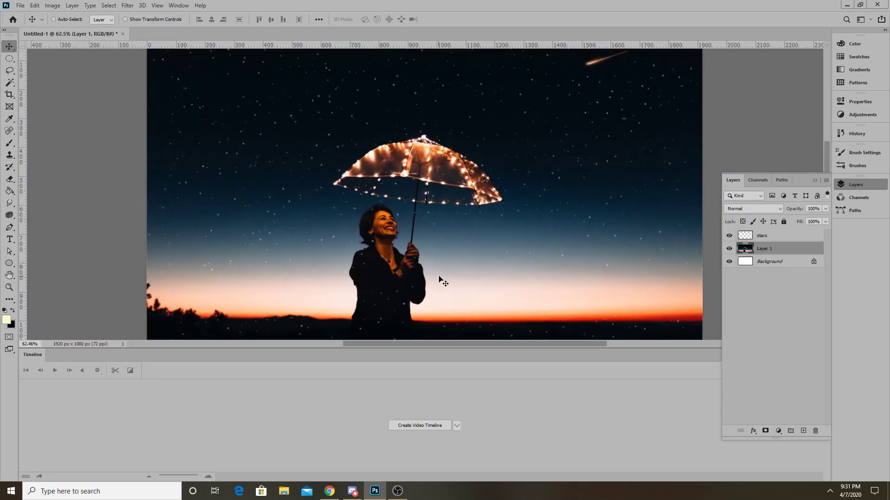
pyautogui.scroll(1, 432, 299)
pyautogui.scroll(-2, 457, 297)
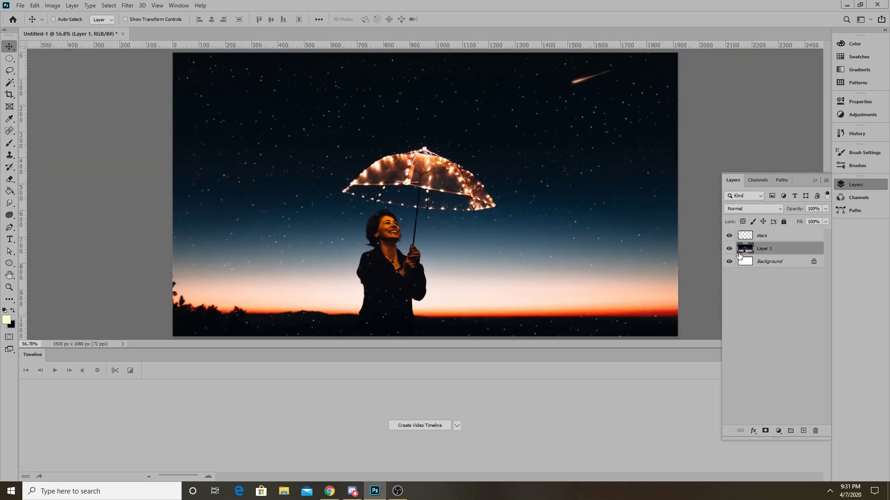
# Add a layer mask to the stars layer and make the mask active for painting.
pyautogui.click(745, 239)
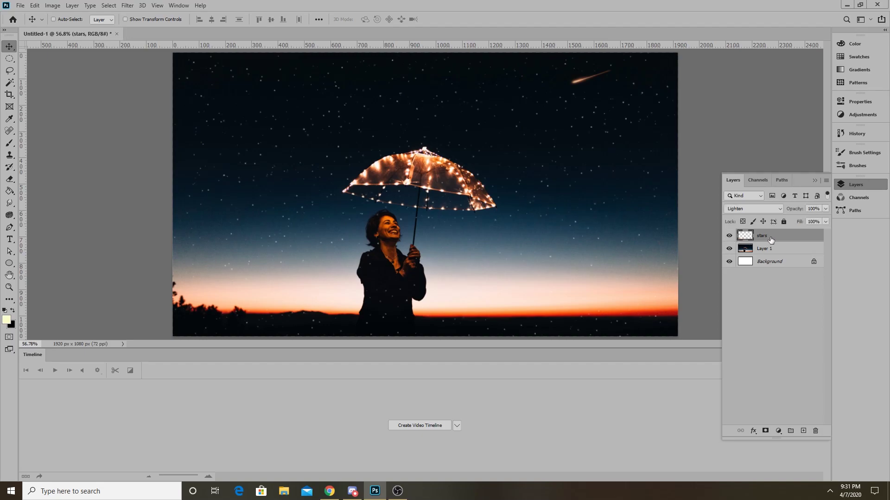
pyautogui.click(765, 432)
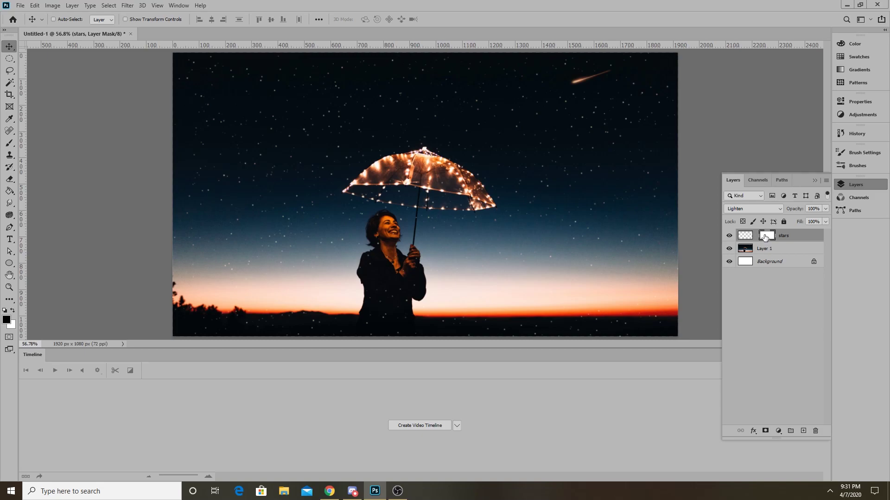
pyautogui.click(745, 236)
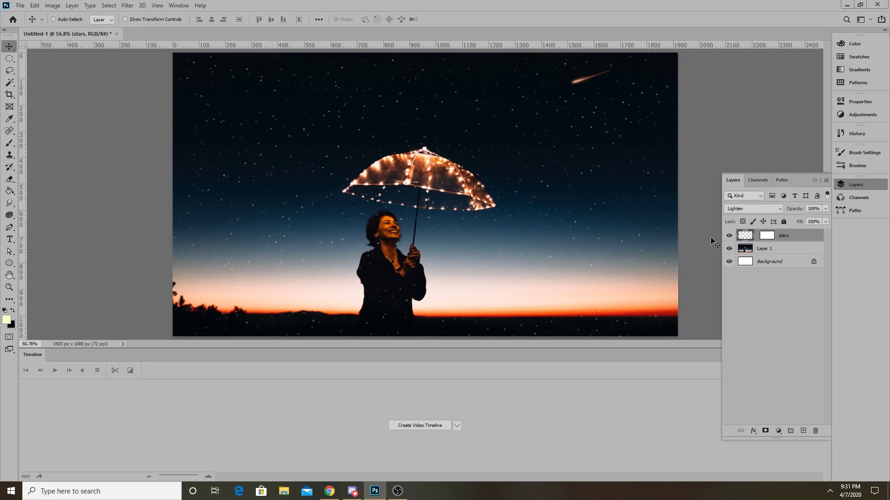
pyautogui.click(768, 236)
# Activate the Brush and load the Soft Round preset from the General Brushes to replace the scattered star brush.
pyautogui.click(9, 143)
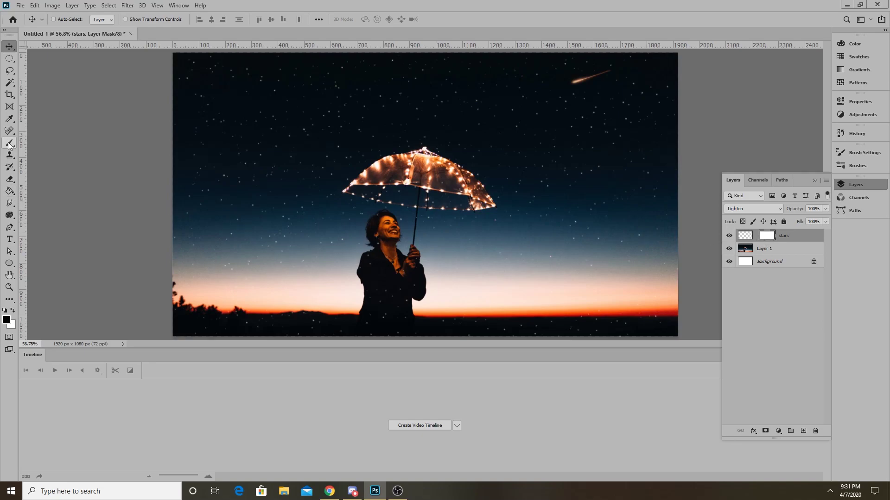
pyautogui.scroll(-2, 390, 258)
pyautogui.scroll(2, 391, 258)
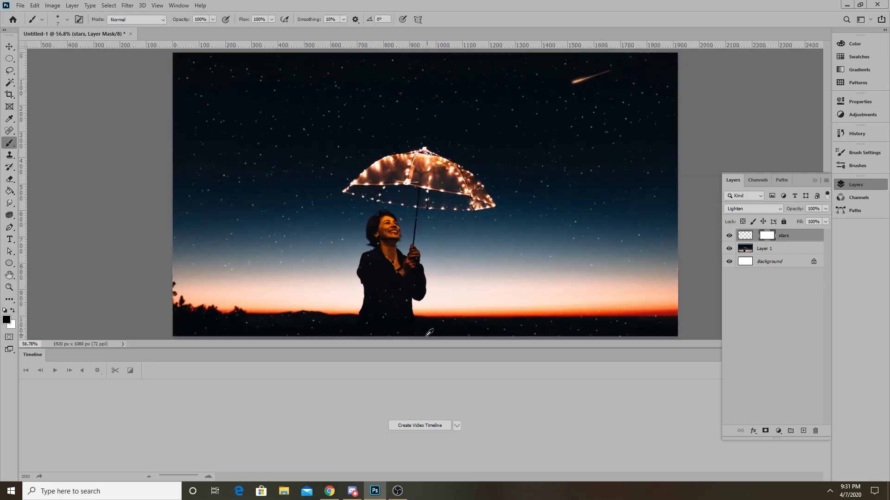
pyautogui.scroll(2, 380, 269)
pyautogui.scroll(-2, 367, 281)
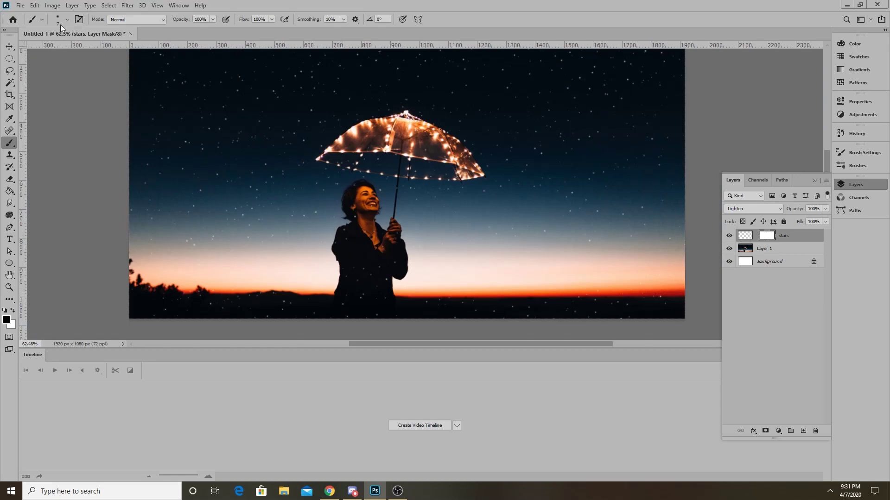
pyautogui.click(78, 19)
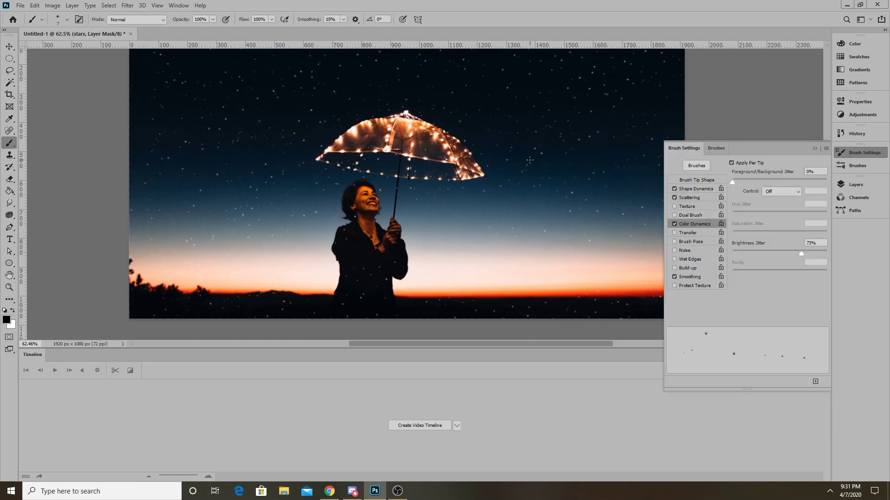
pyautogui.click(716, 148)
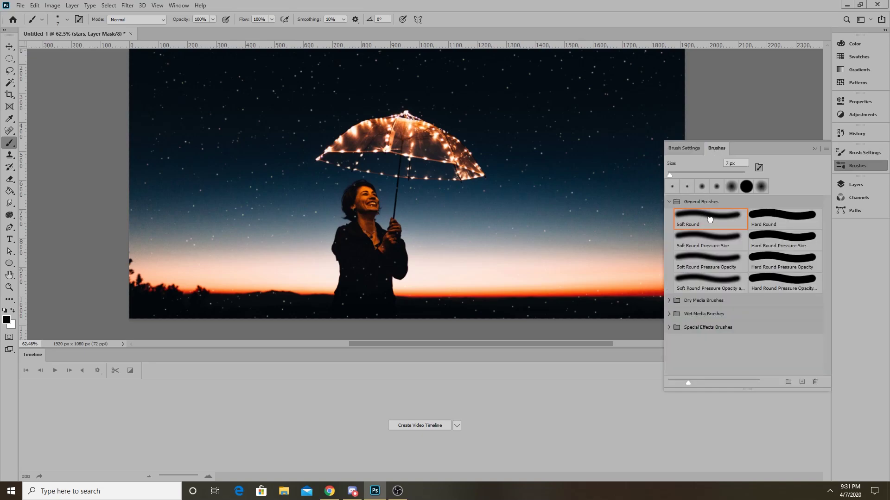
pyautogui.click(724, 222)
pyautogui.click(814, 148)
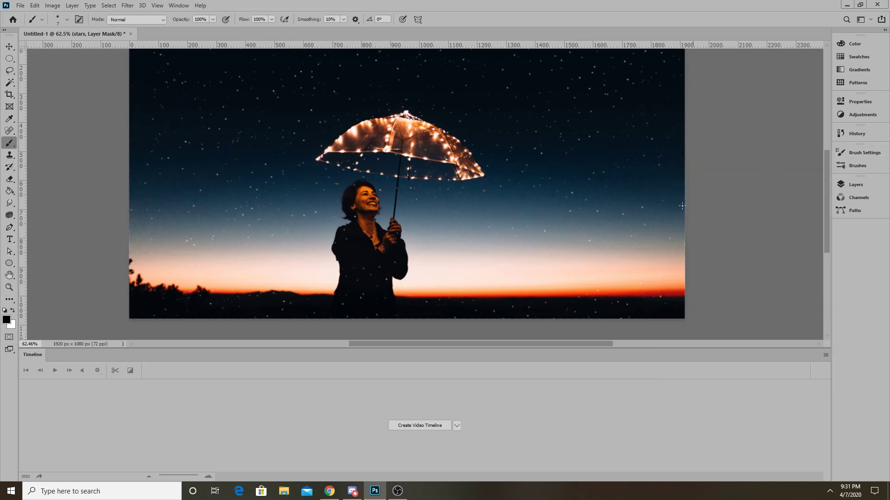
# Enlarge the soft brush to 200 px and paint black on the stars mask over the woman and the dark ground.
pyautogui.press(']')
pyautogui.press(']')
pyautogui.press(']')
pyautogui.press(']')
pyautogui.press(']')
pyautogui.press(']')
pyautogui.press(']')
pyautogui.press(']')
pyautogui.press(']')
pyautogui.press(']')
pyautogui.press(']')
pyautogui.press(']')
pyautogui.press(']')
pyautogui.press(']')
pyautogui.press(']')
pyautogui.click(851, 185)
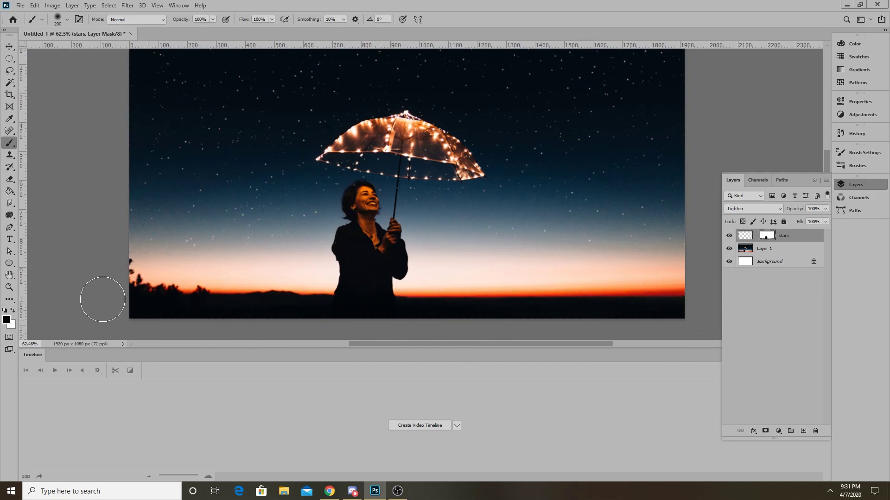
pyautogui.scroll(-3, 462, 263)
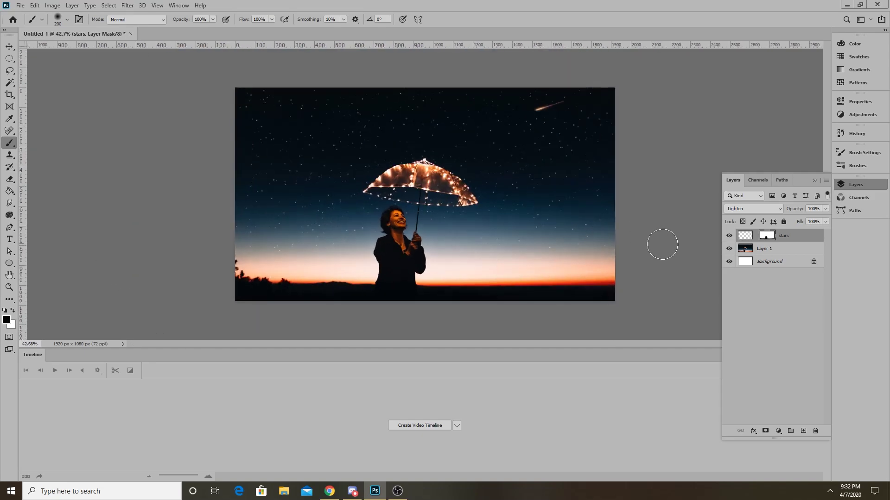
# Shift the star content of the stars layer with the Move tool and duplicate the layer to add more stars to the sky.
pyautogui.click(744, 236)
pyautogui.click(9, 47)
pyautogui.moveTo(486, 134); pyautogui.dragTo(509, 219)
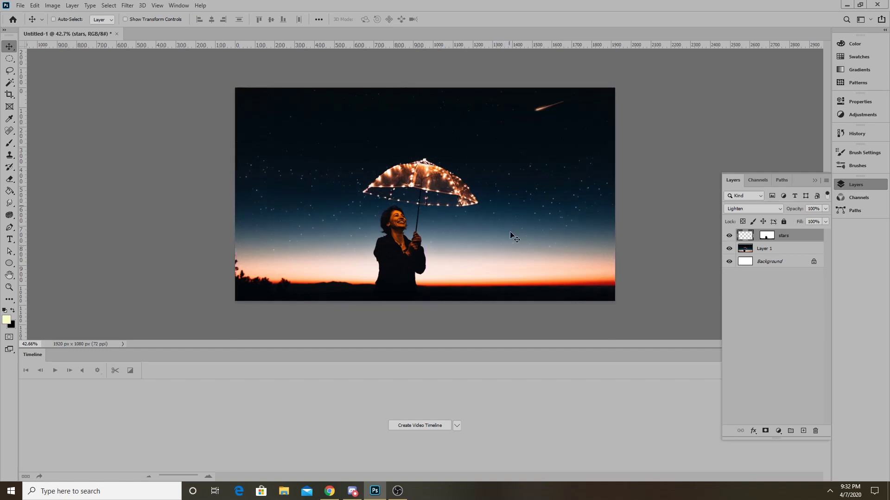
pyautogui.moveTo(510, 249); pyautogui.dragTo(526, 129)
pyautogui.moveTo(532, 174); pyautogui.dragTo(526, 156)
pyautogui.moveTo(536, 112); pyautogui.dragTo(493, 308)
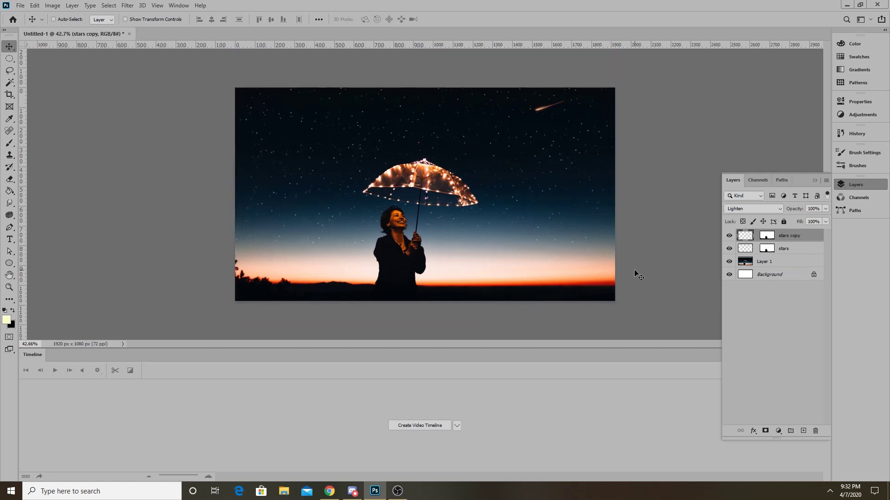
pyautogui.click(742, 254)
pyautogui.keyDown('shift'); pyautogui.click(746, 239); pyautogui.keyUp('shift')
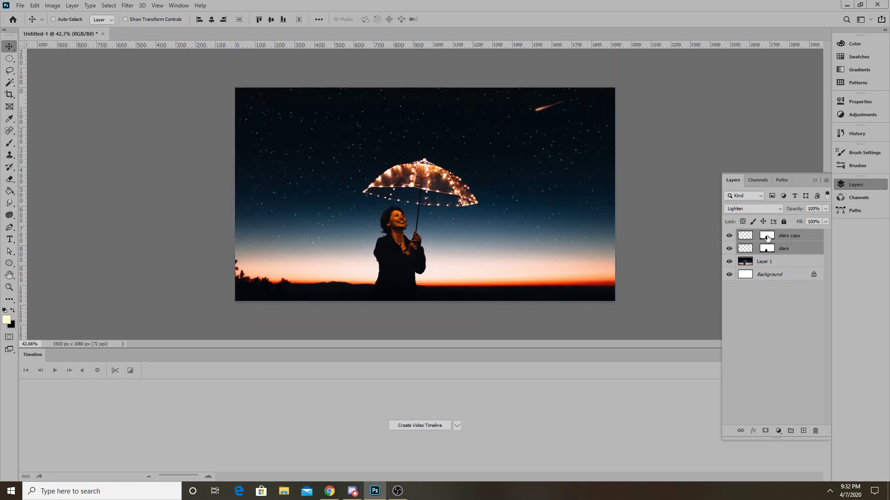
pyautogui.click(767, 236)
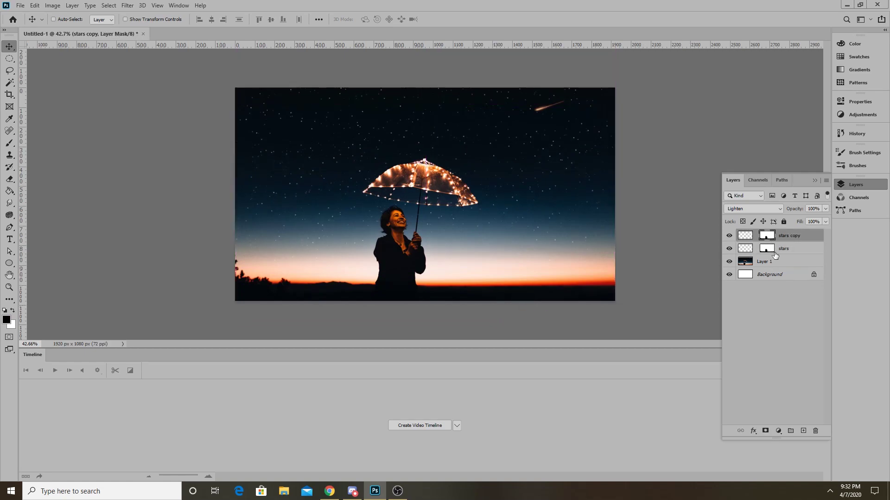
pyautogui.rightClick(767, 238)
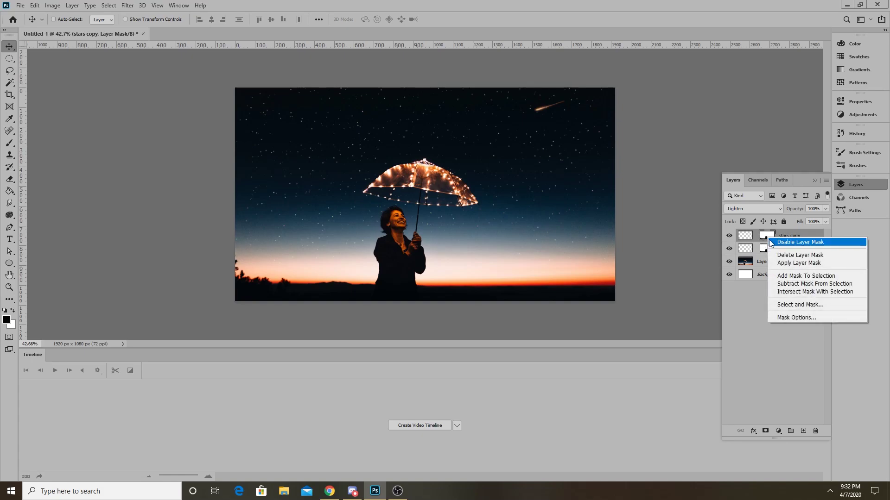
pyautogui.click(767, 238)
pyautogui.keyDown('ctrl'); pyautogui.click(767, 236); pyautogui.keyUp('ctrl')
pyautogui.click(110, 6)
pyautogui.click(118, 24)
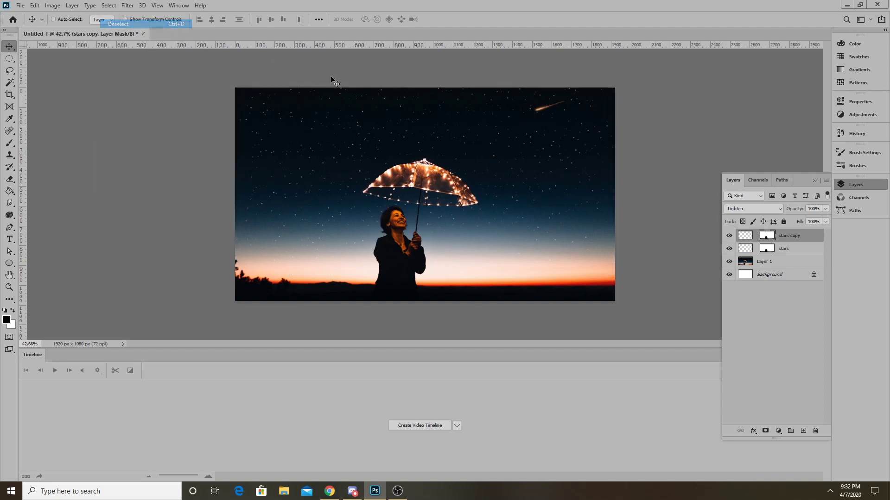
# Try merging the two star layers with their masks still enabled, and undo the merge.
pyautogui.click(748, 249)
pyautogui.keyDown('shift'); pyautogui.click(747, 236); pyautogui.keyUp('shift')
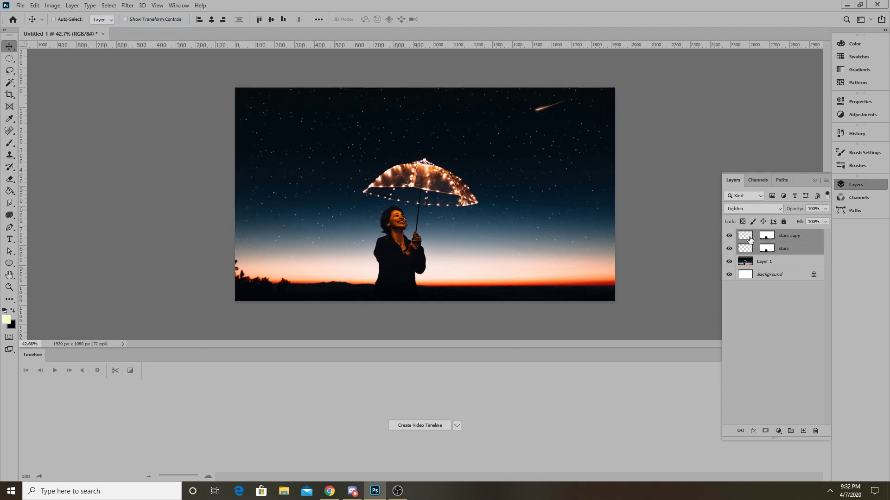
pyautogui.rightClick(750, 237)
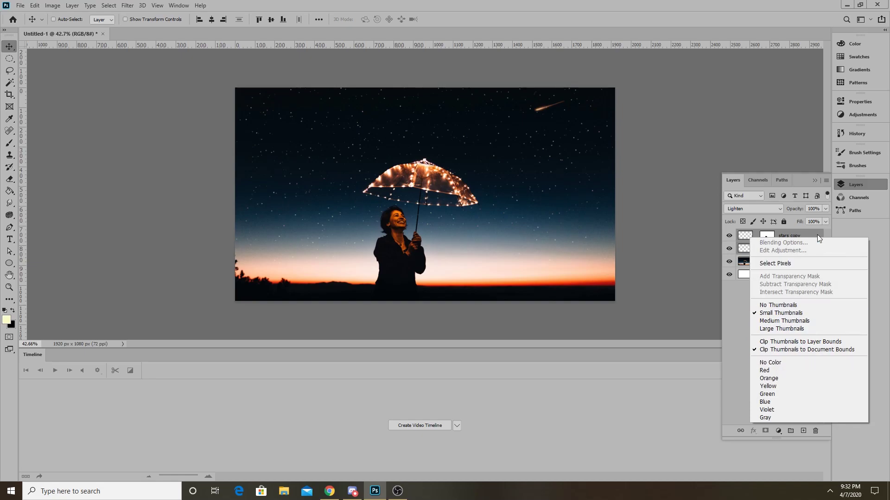
pyautogui.rightClick(819, 235)
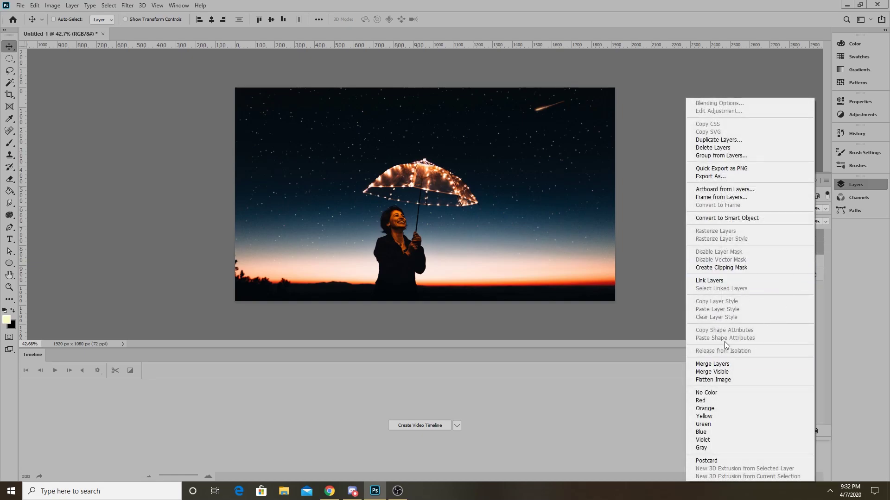
pyautogui.click(716, 365)
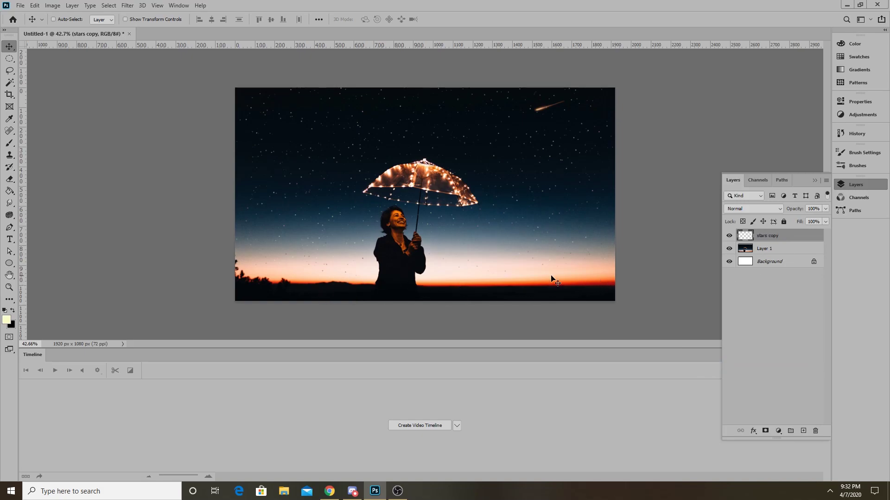
pyautogui.hotkey('ctrl', 'z')
# Disable the layer masks on both star layers and merge the two layers into one.
pyautogui.click(767, 237)
pyautogui.click(742, 241)
pyautogui.keyDown('shift'); pyautogui.click(745, 248); pyautogui.keyUp('shift')
pyautogui.rightClick(746, 249)
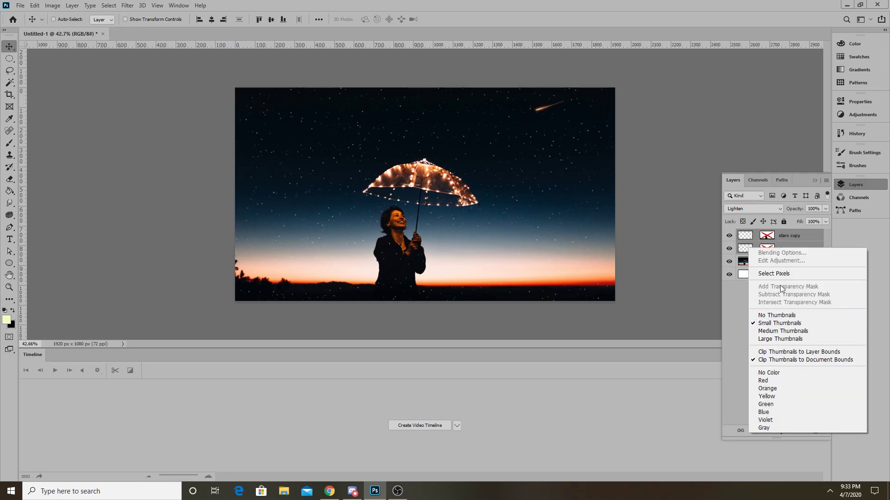
pyautogui.press('Escape')
pyautogui.rightClick(790, 249)
pyautogui.click(728, 364)
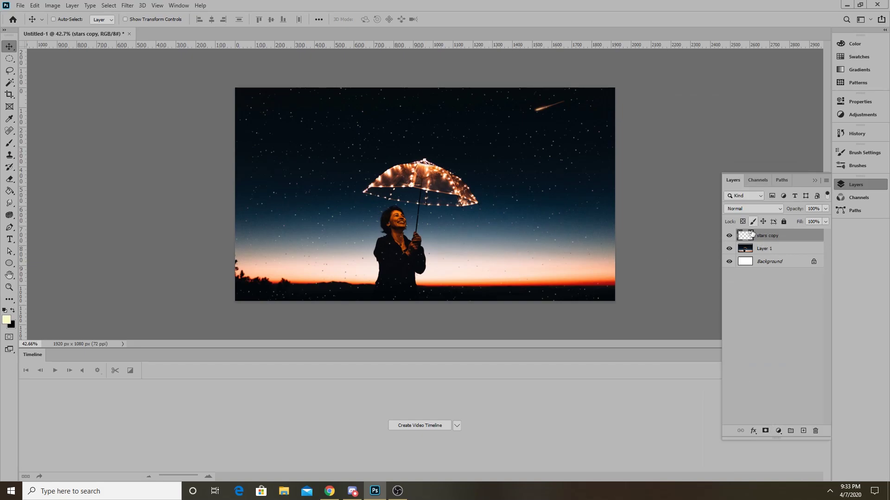
# Add a fresh layer mask to the merged stars layer and paint it black over the woman and the dark ground.
pyautogui.click(765, 430)
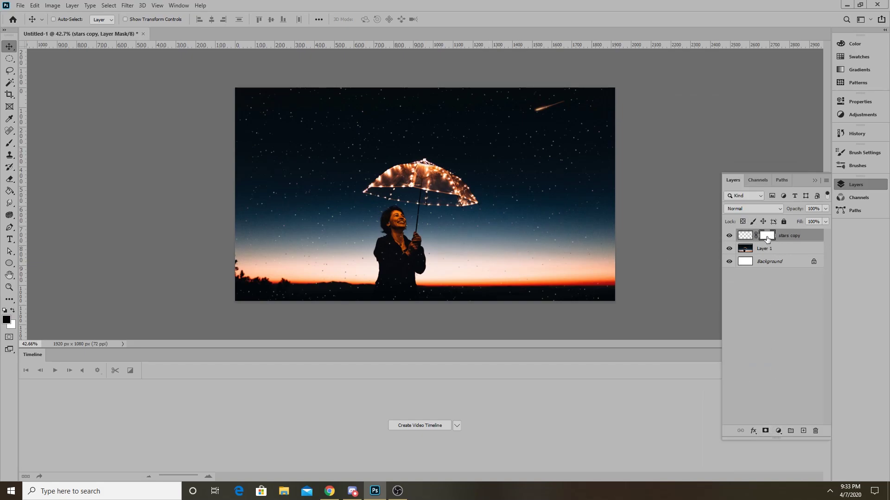
pyautogui.click(10, 143)
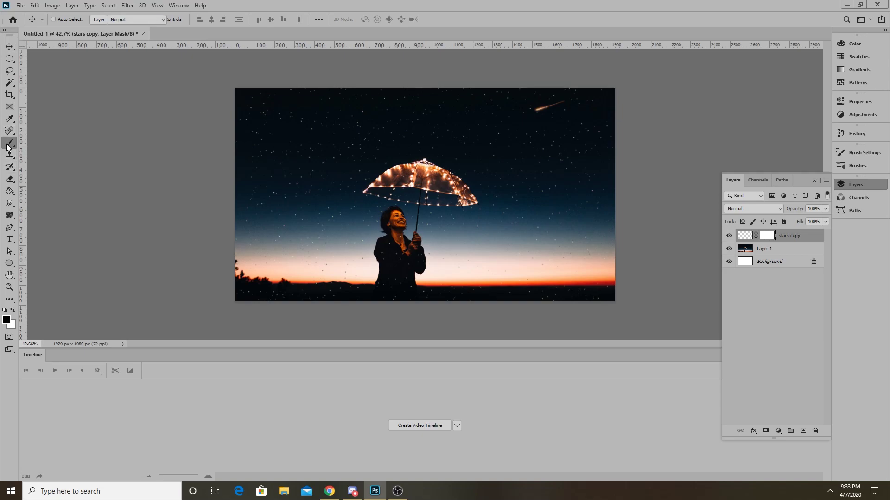
pyautogui.moveTo(222, 274)
pyautogui.mouseDown()
pyautogui.moveTo(524, 309)
pyautogui.moveTo(608, 304)
pyautogui.mouseUp()
pyautogui.moveTo(427, 300)
pyautogui.mouseDown()
pyautogui.moveTo(394, 262)
pyautogui.moveTo(405, 270)
pyautogui.moveTo(421, 248)
pyautogui.moveTo(387, 257)
pyautogui.mouseUp()
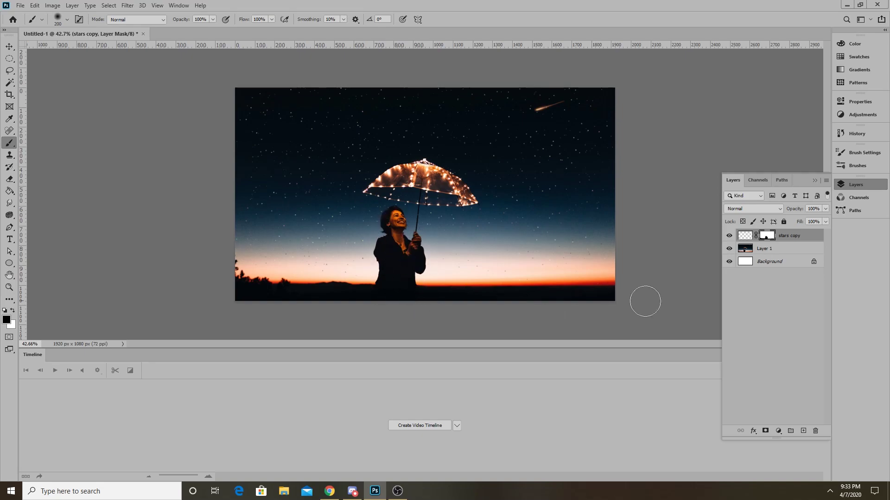
# Set the merged stars layer to Lighten blend mode and test shifting its stars across the sky with the Move tool.
pyautogui.click(745, 237)
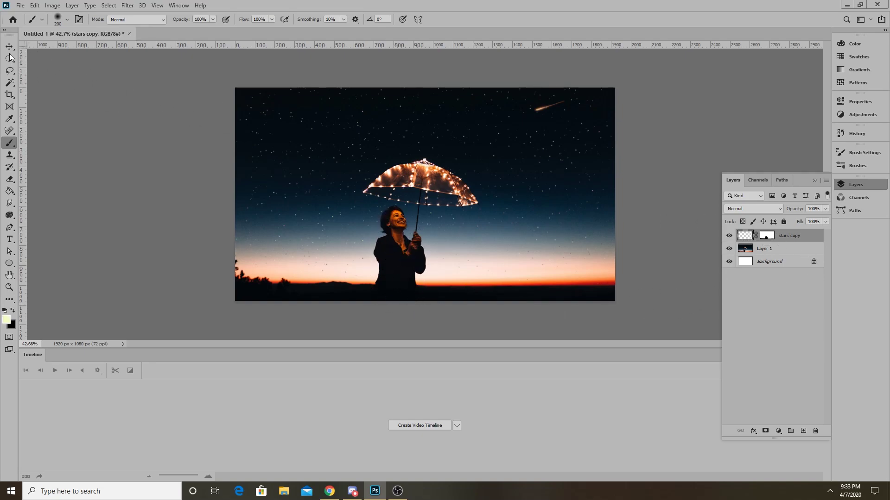
pyautogui.press('v')
pyautogui.moveTo(510, 211); pyautogui.dragTo(491, 88)
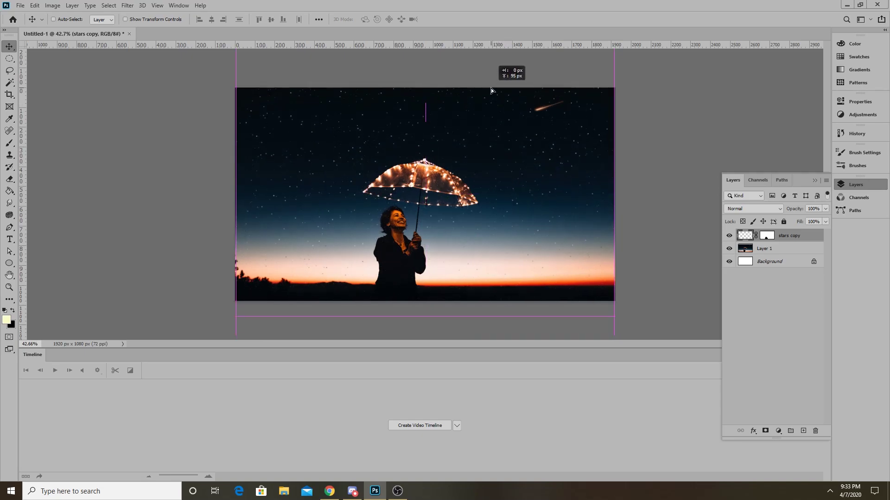
pyautogui.moveTo(527, 223)
pyautogui.mouseDown()
pyautogui.moveTo(514, 156)
pyautogui.moveTo(510, 265)
pyautogui.moveTo(492, 148)
pyautogui.moveTo(491, 225)
pyautogui.mouseUp()
pyautogui.click(741, 209)
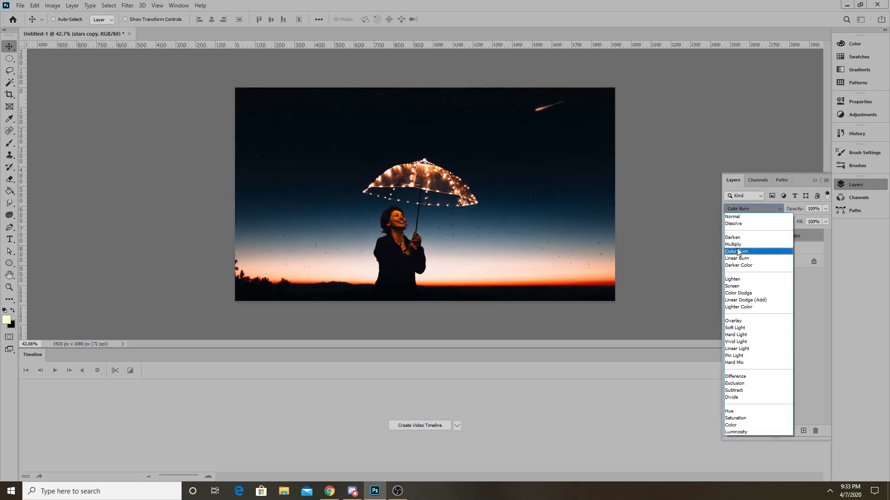
pyautogui.click(736, 280)
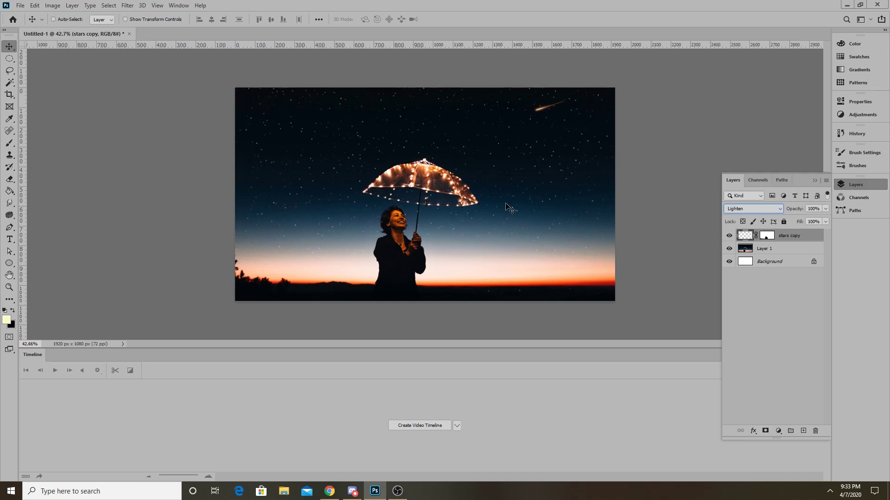
pyautogui.moveTo(506, 188); pyautogui.dragTo(545, 198)
# Create a video timeline and expand the merged star layer's track to show its animation properties.
pyautogui.click(430, 422)
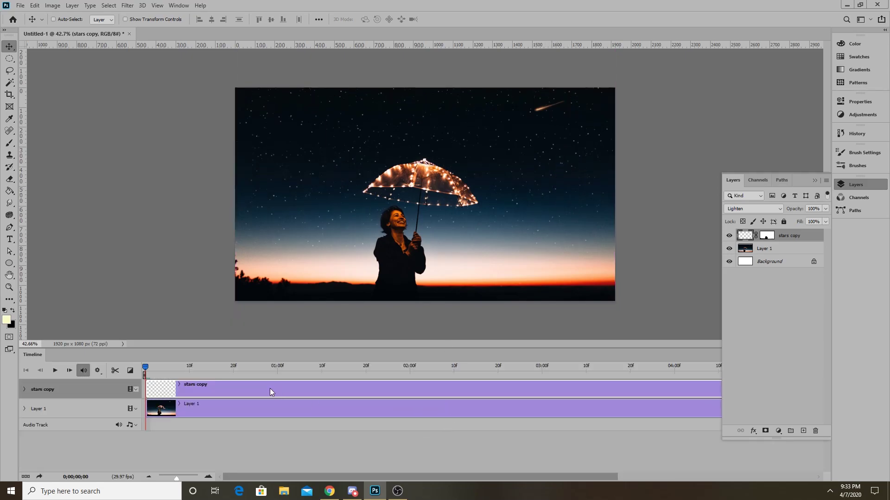
pyautogui.click(24, 389)
pyautogui.click(24, 389)
pyautogui.click(24, 389)
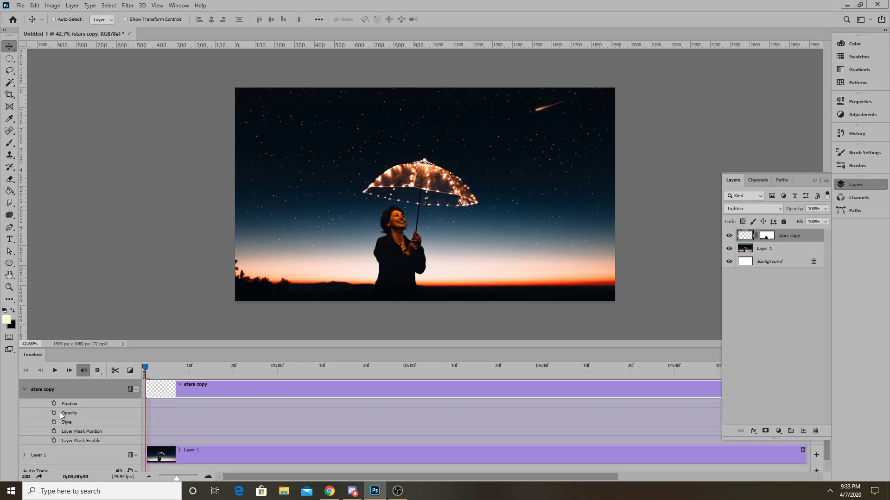
# Rename the merged layer stars and enable Position keyframing for it at the start of the timeline.
pyautogui.doubleClick(790, 236)
pyautogui.write('st')
pyautogui.press('Return')
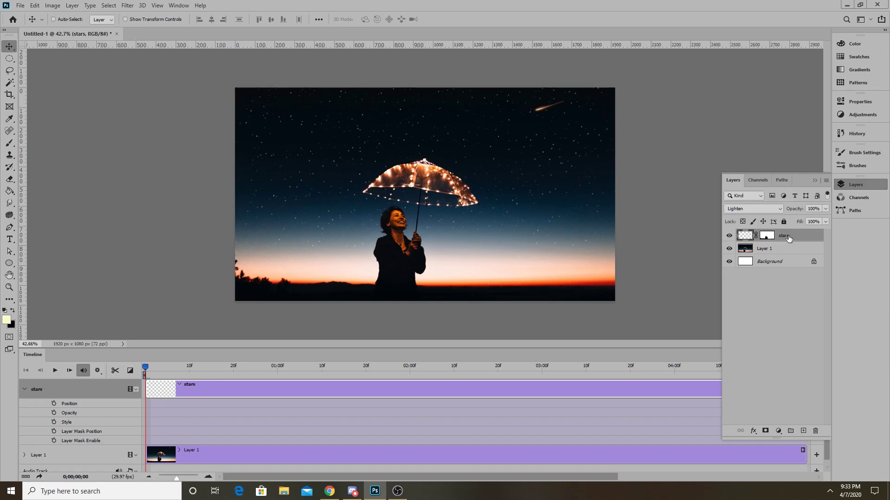
pyautogui.click(54, 403)
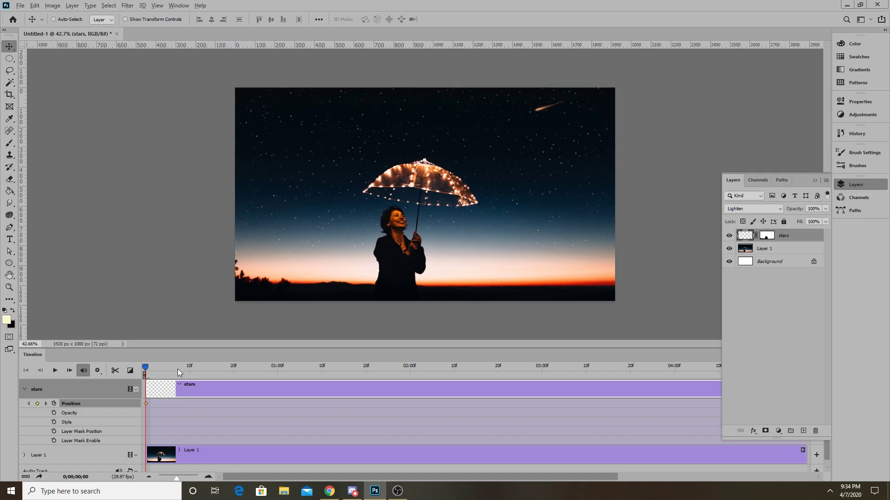
# Preview the timeline and trim the stars and Layer 1 clips to end at 02:00.
pyautogui.moveTo(147, 365); pyautogui.dragTo(516, 394)
pyautogui.click(174, 477)
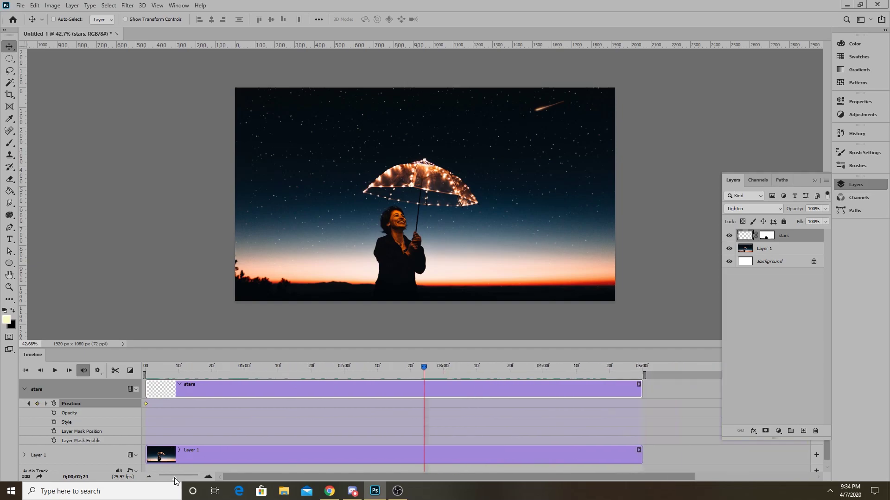
pyautogui.moveTo(386, 365); pyautogui.dragTo(145, 367)
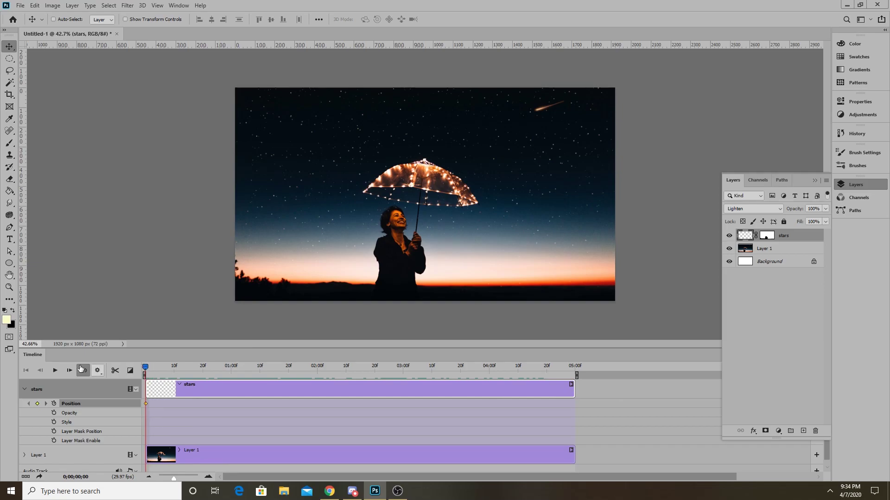
pyautogui.click(55, 370)
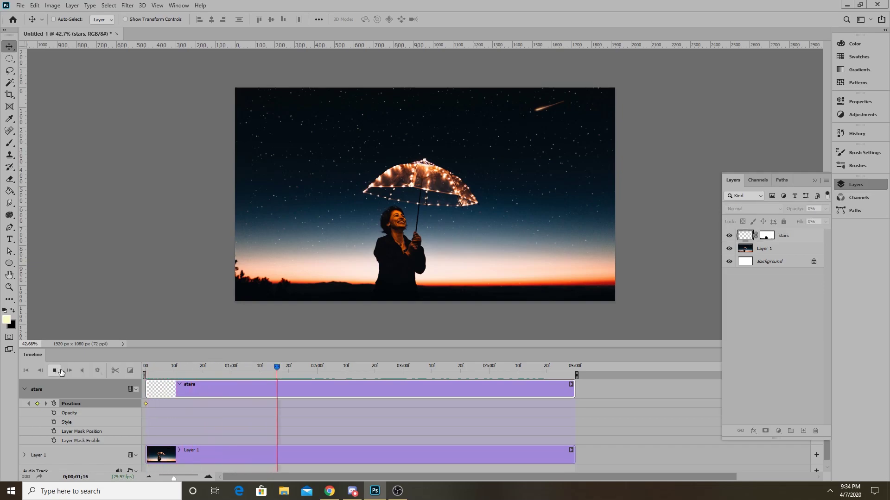
pyautogui.moveTo(322, 370); pyautogui.dragTo(319, 371)
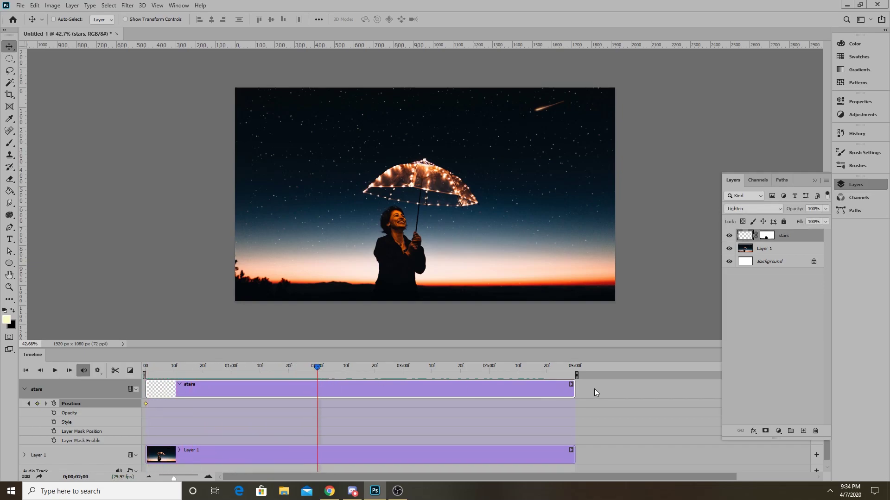
pyautogui.moveTo(574, 390); pyautogui.dragTo(317, 389)
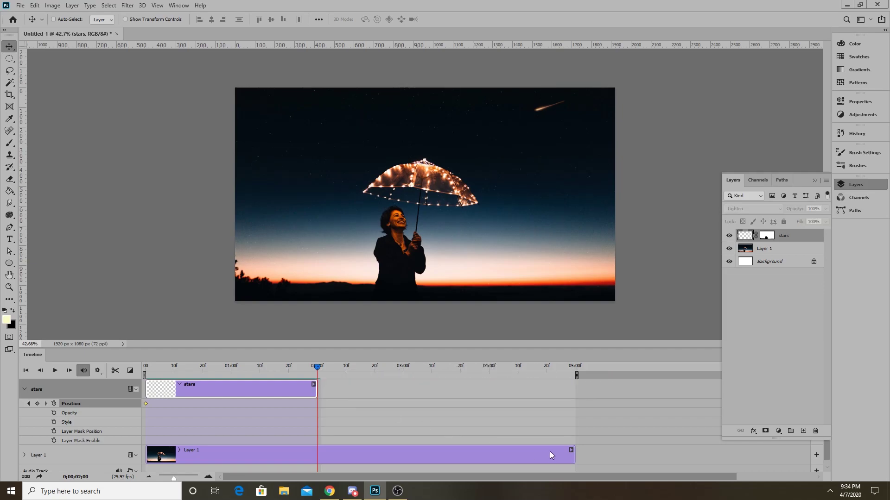
pyautogui.moveTo(574, 455); pyautogui.dragTo(317, 431)
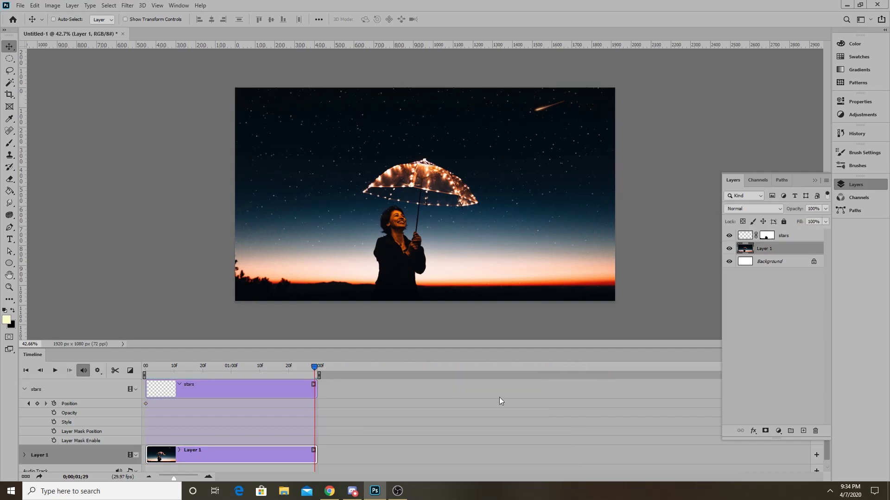
# At the last frame, unlink the stars layer from its mask and move the stars downward to record an ending Position keyframe.
pyautogui.moveTo(313, 366)
pyautogui.mouseDown()
pyautogui.moveTo(151, 369)
pyautogui.moveTo(318, 378)
pyautogui.mouseUp()
pyautogui.moveTo(488, 121); pyautogui.dragTo(485, 162)
pyautogui.hotkey('ctrl', 'z')
pyautogui.click(786, 241)
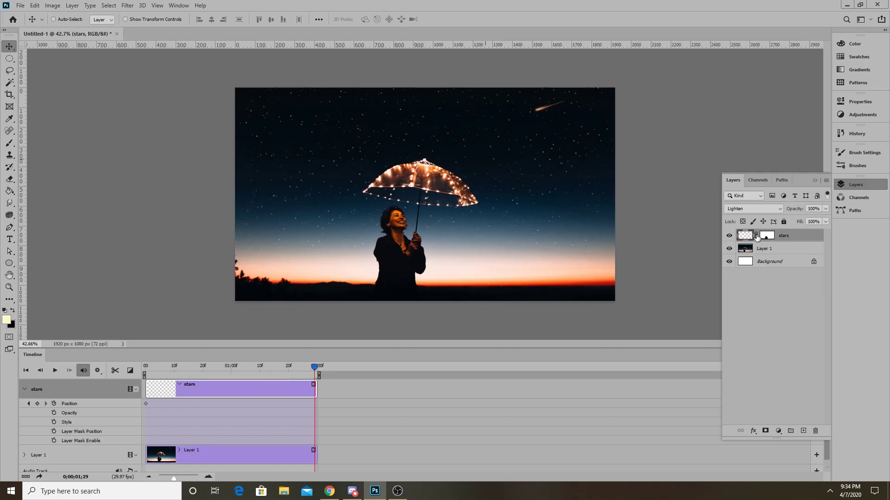
pyautogui.click(768, 237)
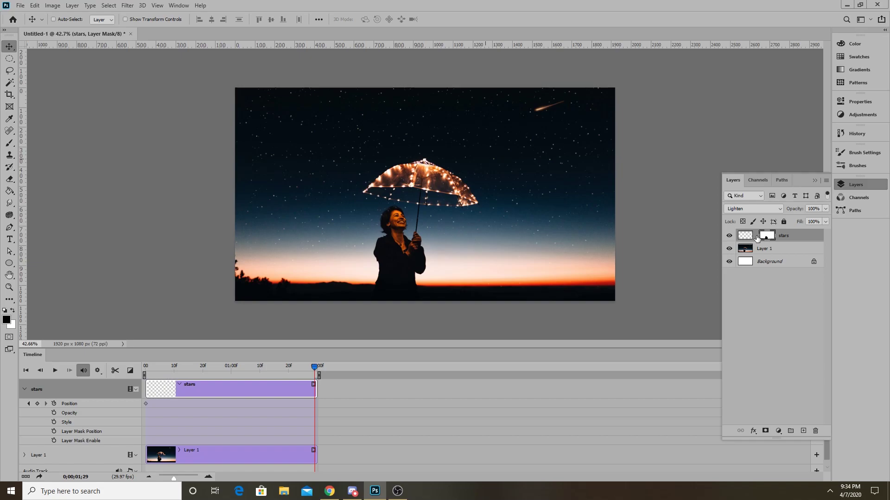
pyautogui.click(746, 236)
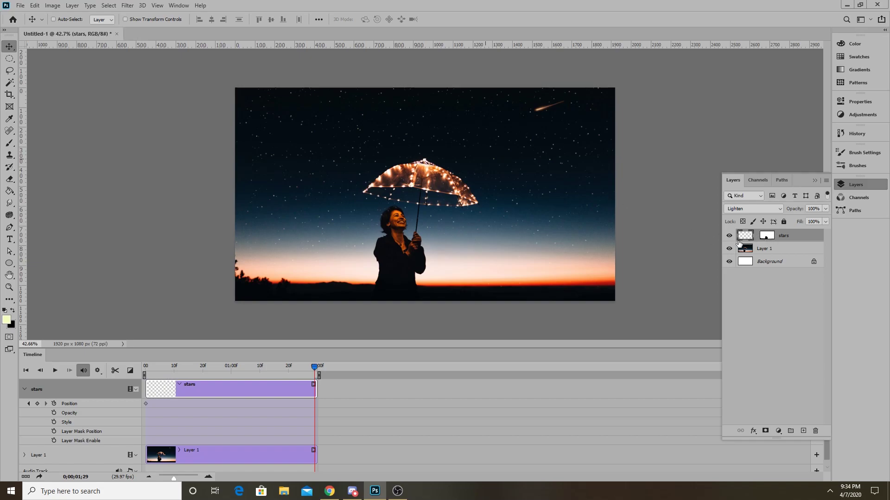
pyautogui.moveTo(486, 122); pyautogui.dragTo(497, 240)
pyautogui.moveTo(520, 132); pyautogui.dragTo(520, 167)
# Play back the star animation, and enlarge the canvas area by collapsing the layer list and shrinking the timeline.
pyautogui.press('space')
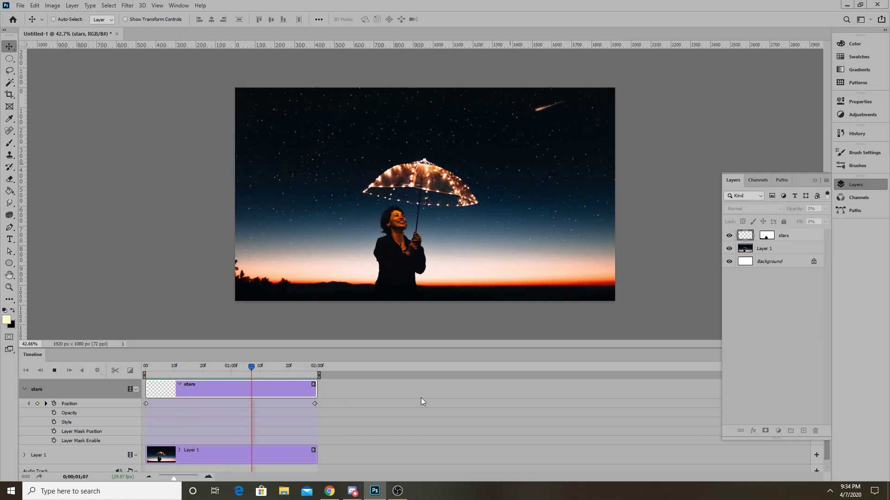
pyautogui.press('space')
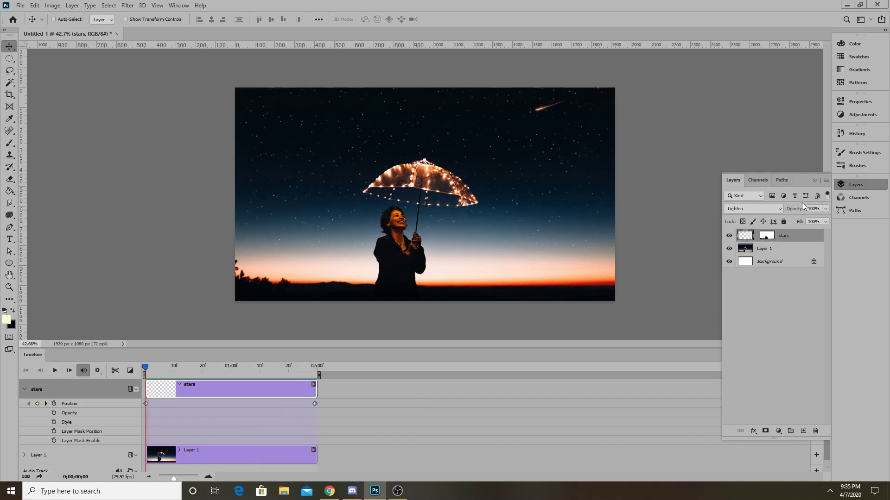
pyautogui.click(814, 181)
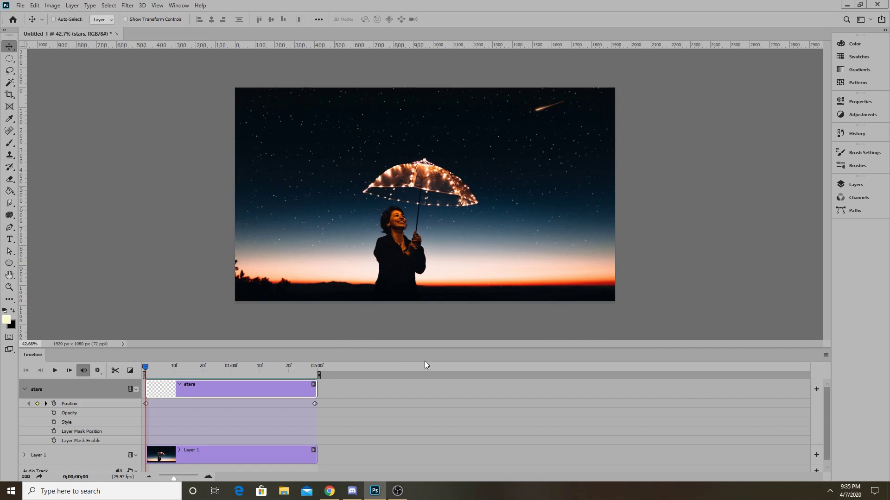
pyautogui.moveTo(429, 348); pyautogui.dragTo(430, 398)
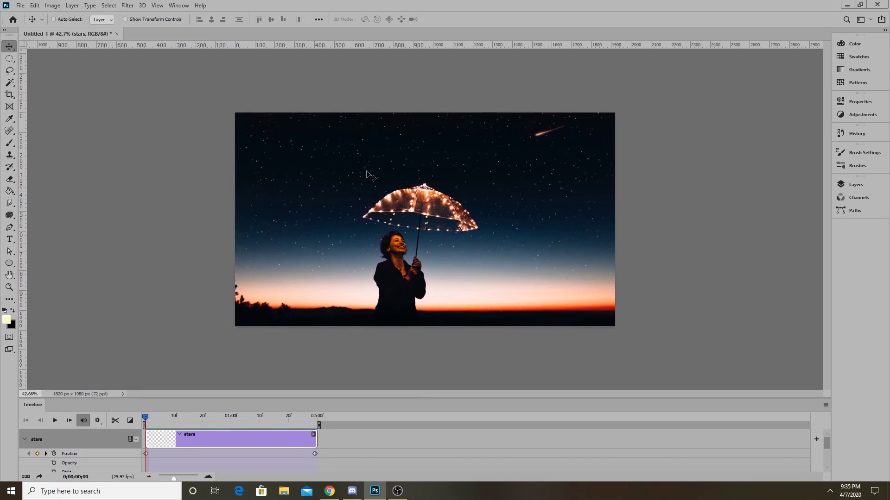
pyautogui.scroll(4, 459, 227)
pyautogui.scroll(-1, 364, 217)
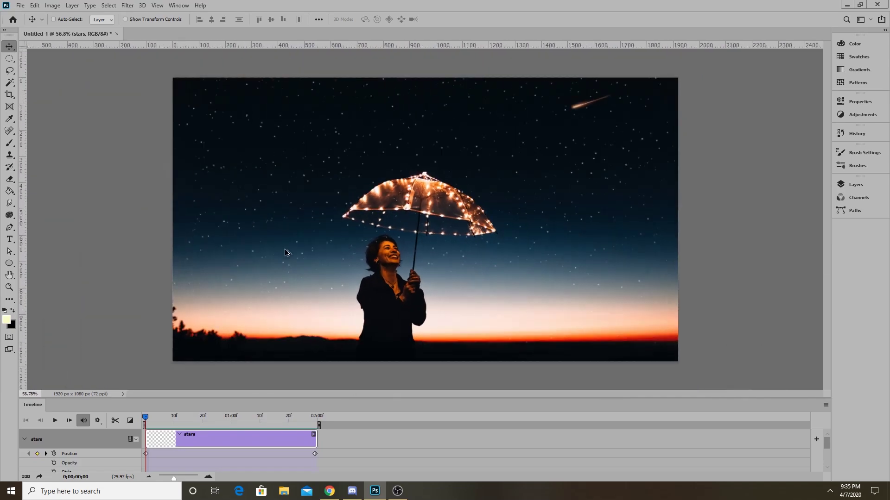
pyautogui.scroll(1, 340, 215)
pyautogui.scroll(-1, 340, 215)
# Add a new empty layer above the stars layer.
pyautogui.click(855, 184)
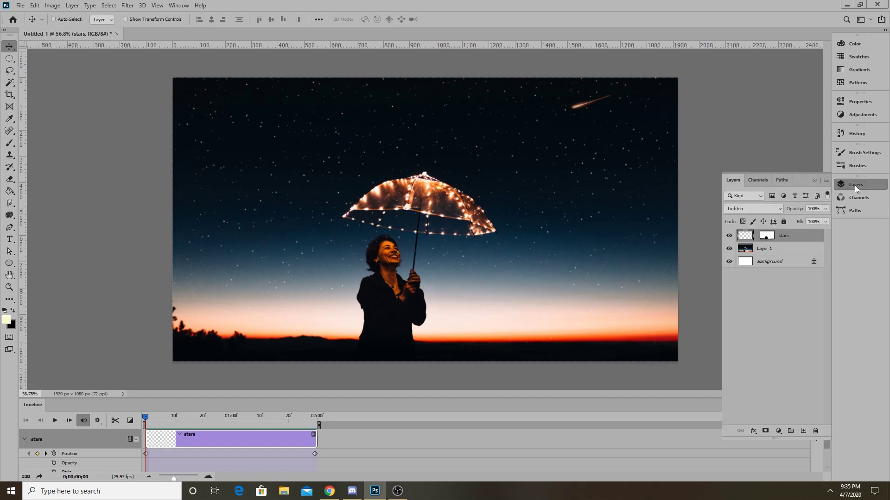
pyautogui.click(803, 431)
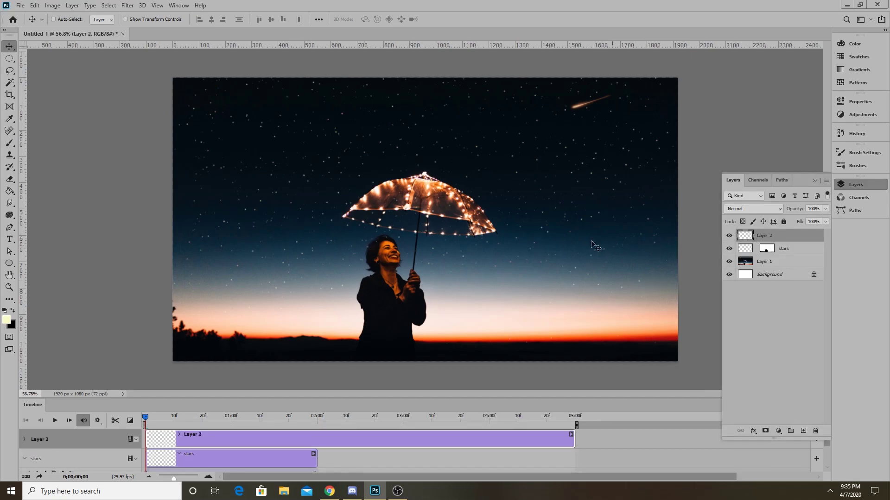
pyautogui.click(129, 5)
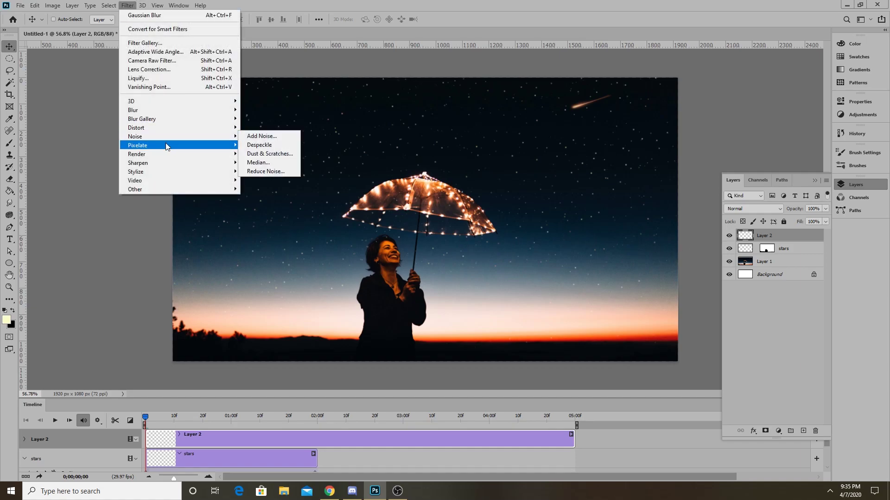
pyautogui.moveTo(192, 154)
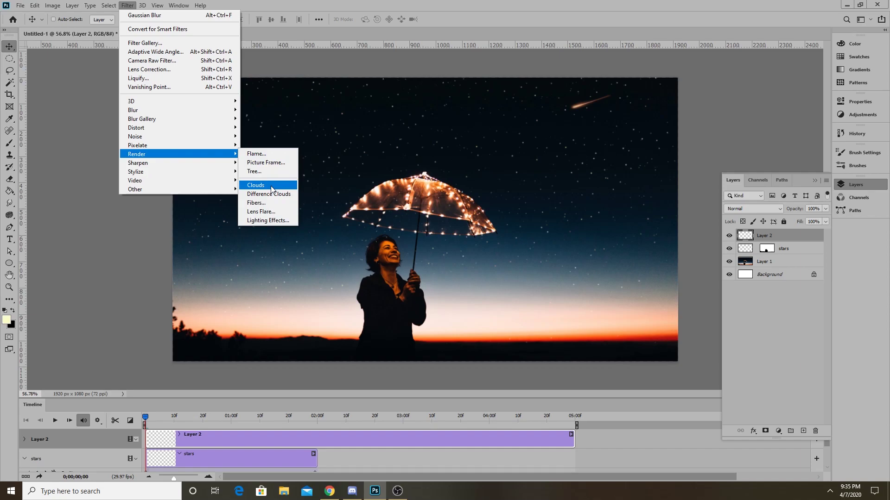
pyautogui.click(270, 185)
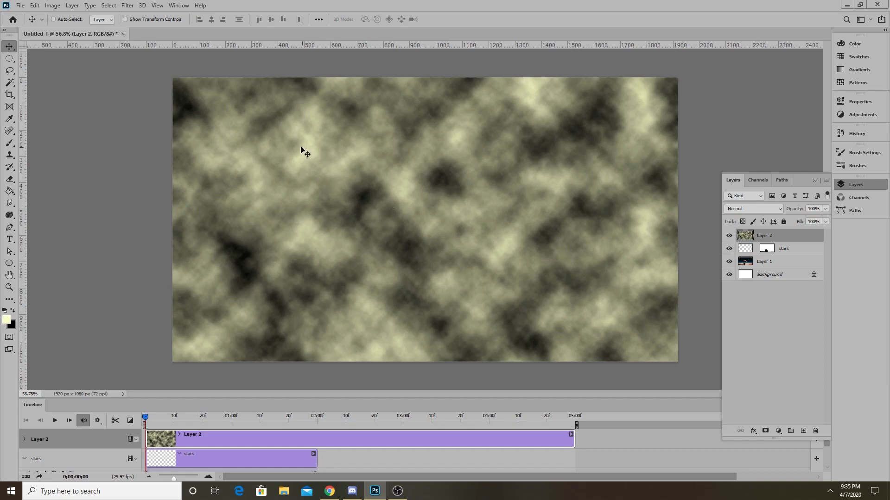
pyautogui.hotkey('ctrl', 'z')
# Set the foreground color to bright magenta, hex ff00f0.
pyautogui.press('i')
pyautogui.click(7, 319)
pyautogui.moveTo(454, 212); pyautogui.dragTo(451, 99)
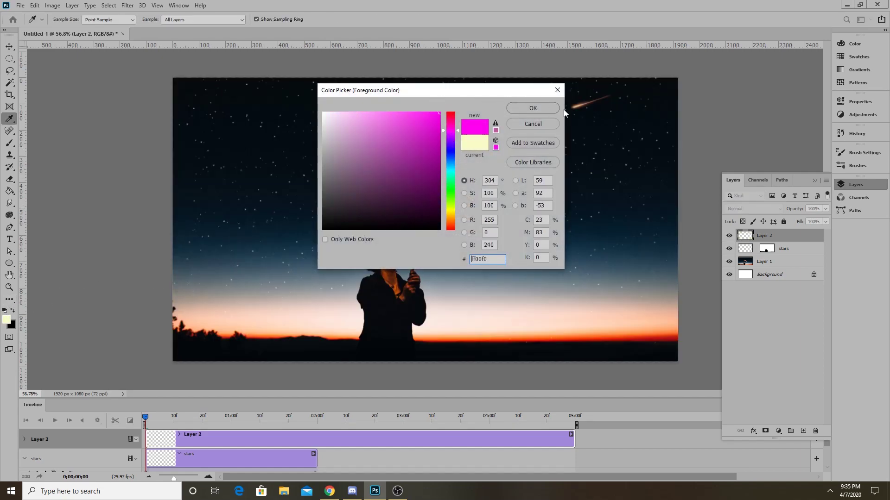
pyautogui.click(533, 108)
pyautogui.press('v')
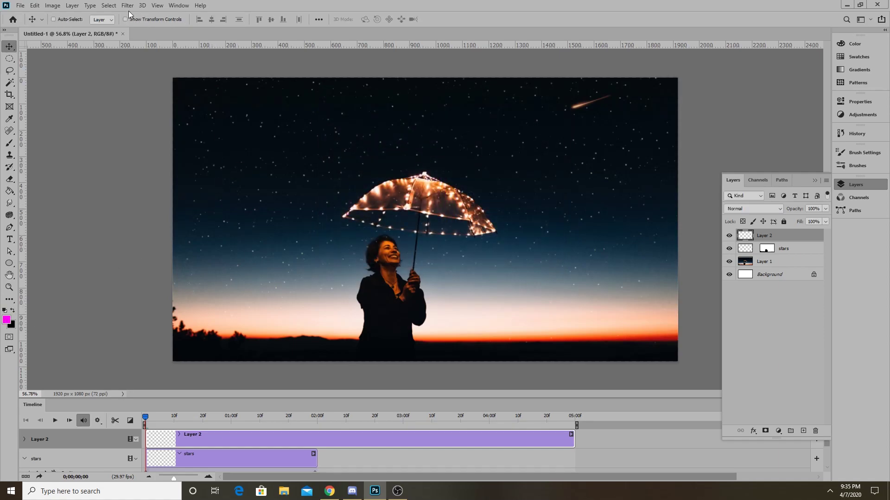
# Fill Layer 2 with magenta and black clouds using the Clouds render filter.
pyautogui.click(128, 5)
pyautogui.moveTo(175, 153)
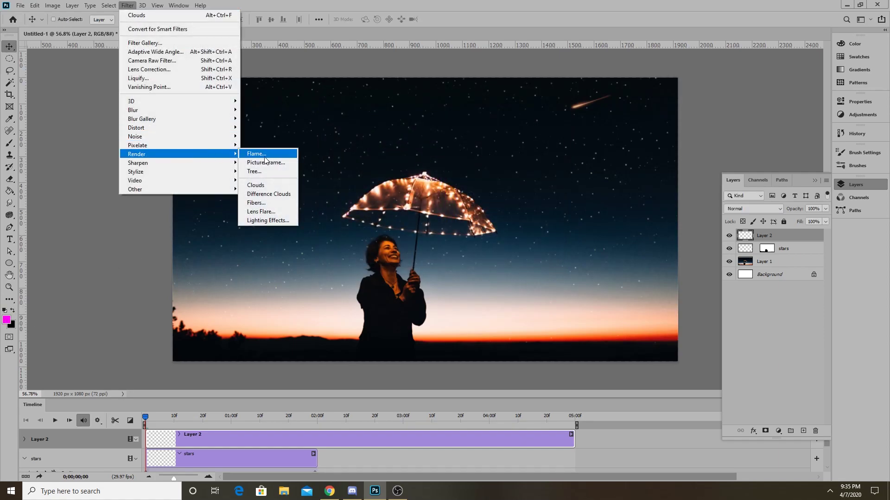
pyautogui.click(271, 197)
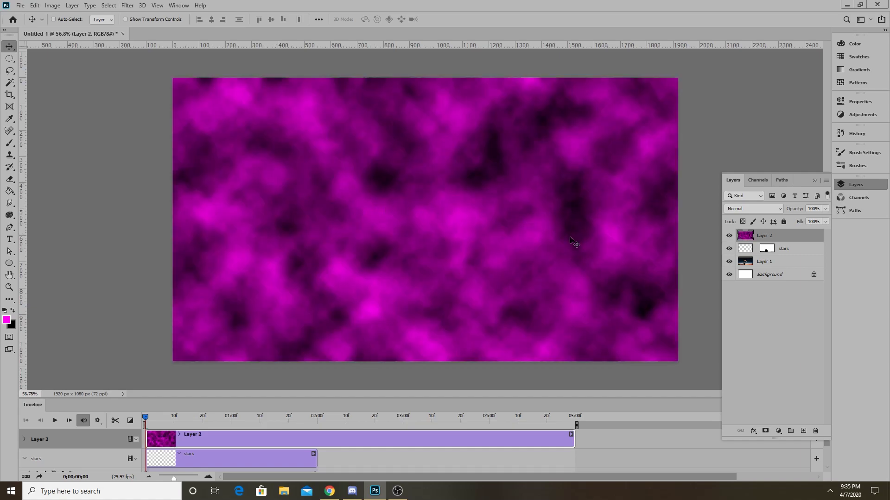
# Add a new empty layer above the magenta cloud layer.
pyautogui.scroll(-2, 447, 220)
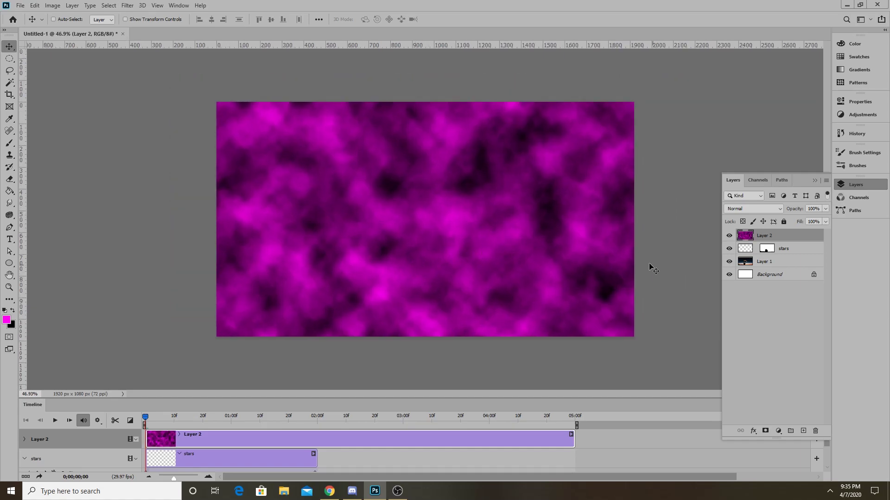
pyautogui.click(804, 431)
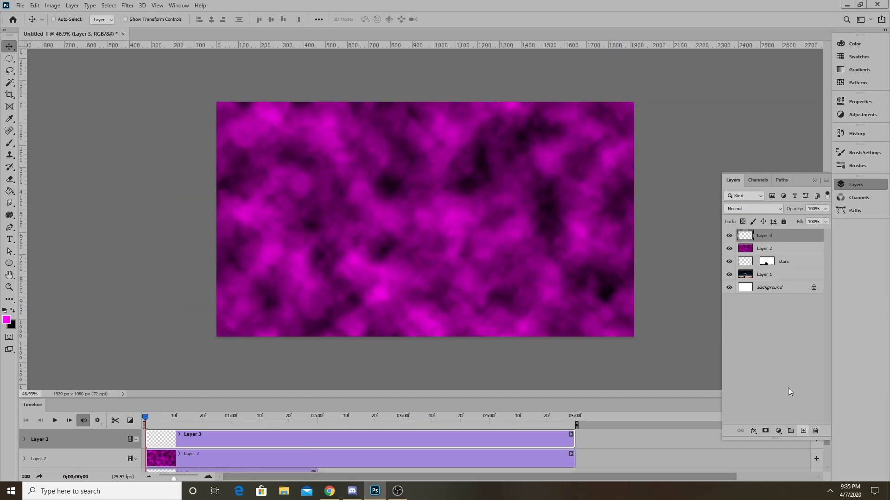
pyautogui.hotkey('ctrl', 'z')
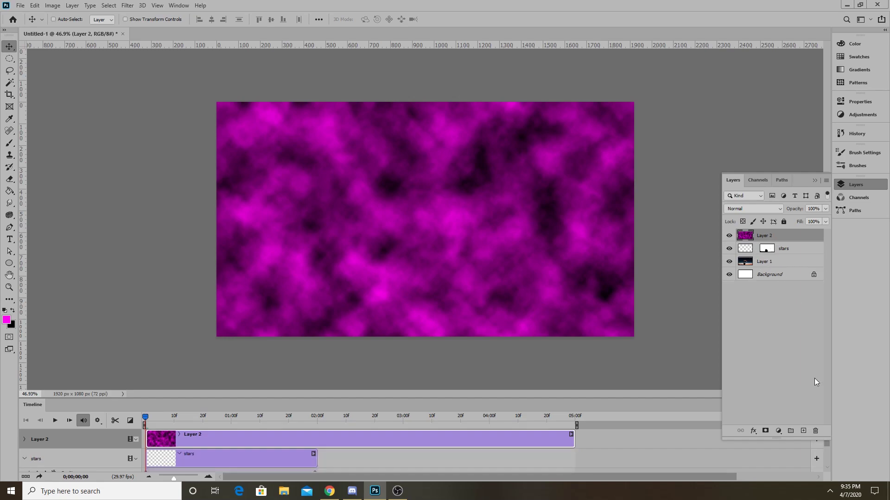
pyautogui.click(804, 431)
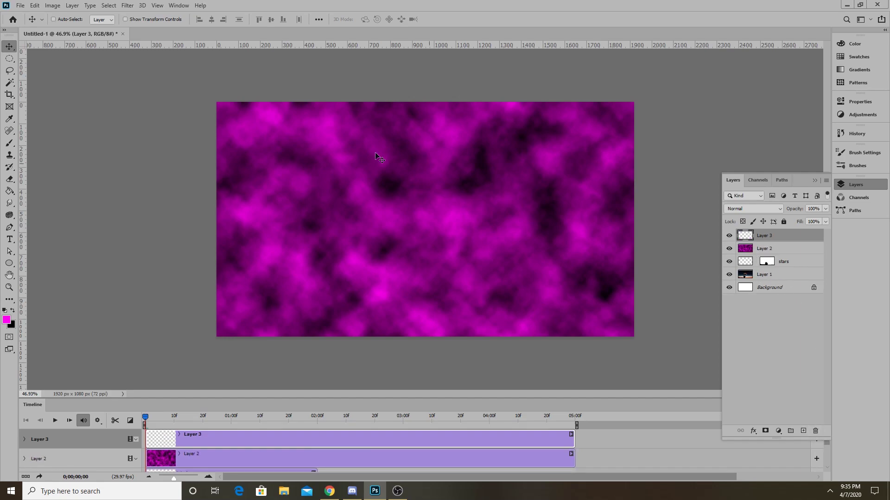
# With a soft 300 px brush, paint two magenta diagonal strokes on Layer 3, running from the upper sky and converging toward the lower right.
pyautogui.click(8, 145)
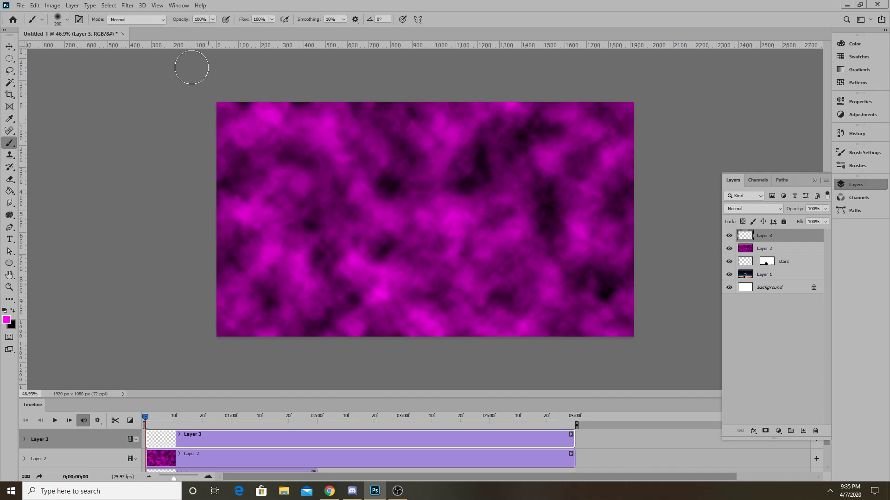
pyautogui.press(']')
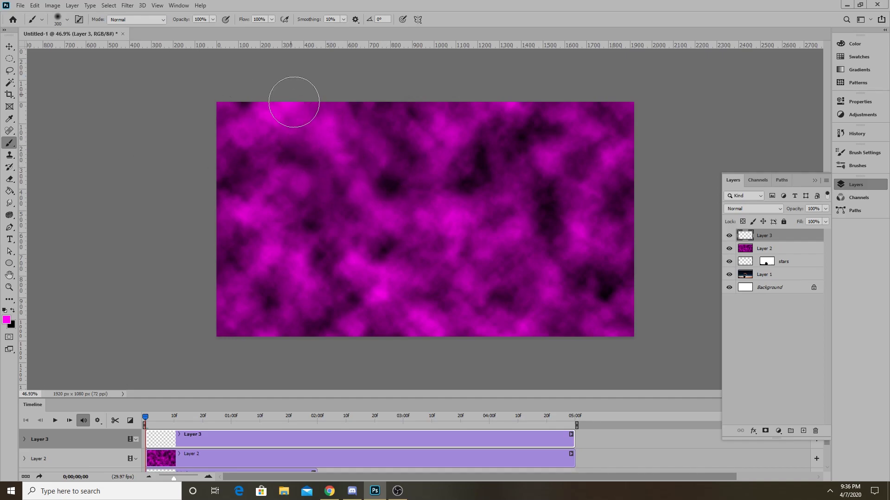
pyautogui.moveTo(287, 96); pyautogui.dragTo(566, 373)
pyautogui.moveTo(377, 115); pyautogui.dragTo(566, 352)
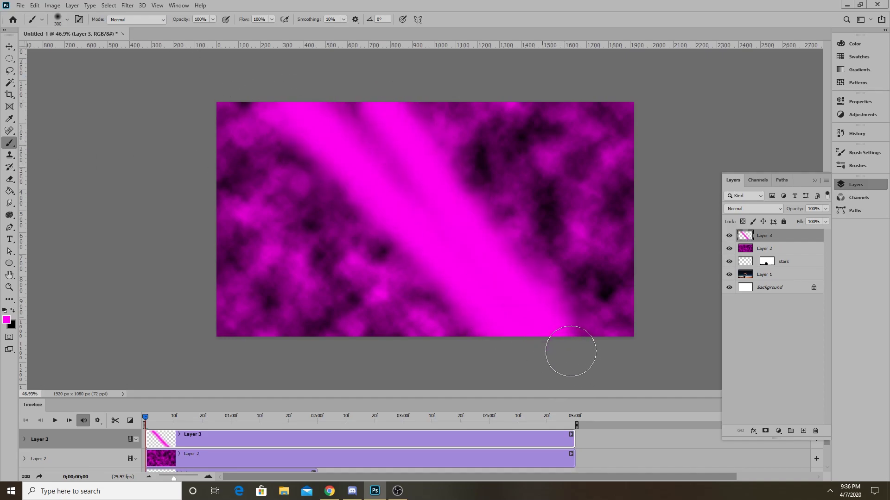
pyautogui.hotkey('ctrl', 'z')
pyautogui.moveTo(399, 100); pyautogui.dragTo(554, 366)
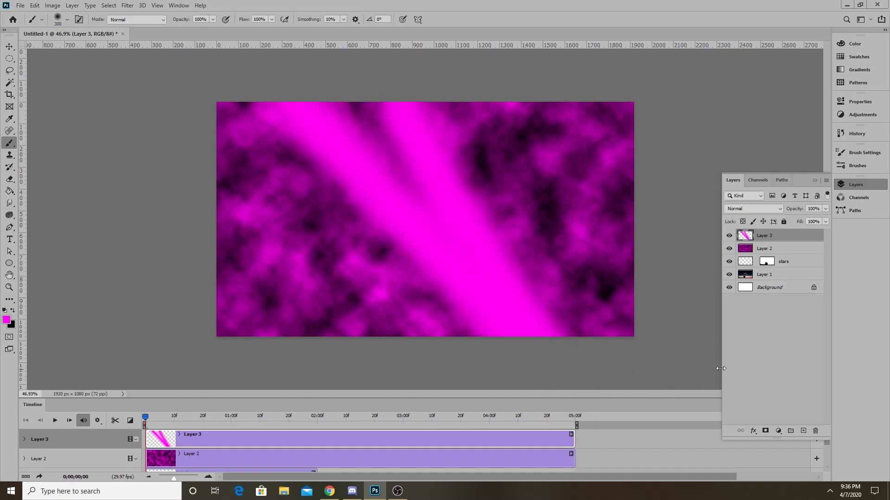
# Move the Layer 2 clouds above Layer 3 and clip them to the painted strokes.
pyautogui.keyDown('alt'); pyautogui.click(767, 240); pyautogui.keyUp('alt')
pyautogui.moveTo(766, 251); pyautogui.dragTo(767, 240)
pyautogui.keyDown('alt'); pyautogui.click(767, 240); pyautogui.keyUp('alt')
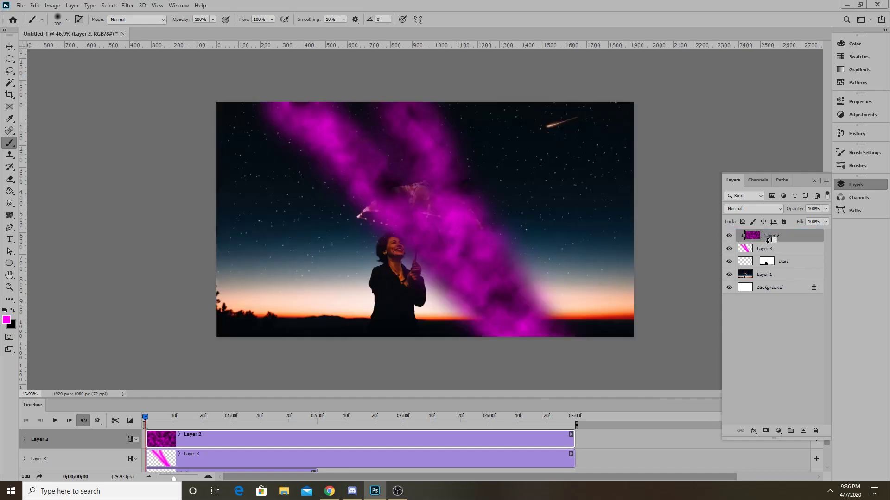
# Release the clouds' clipping mask, hide Layer 2 to expose the painted strokes, and clip and show it again.
pyautogui.click(749, 252)
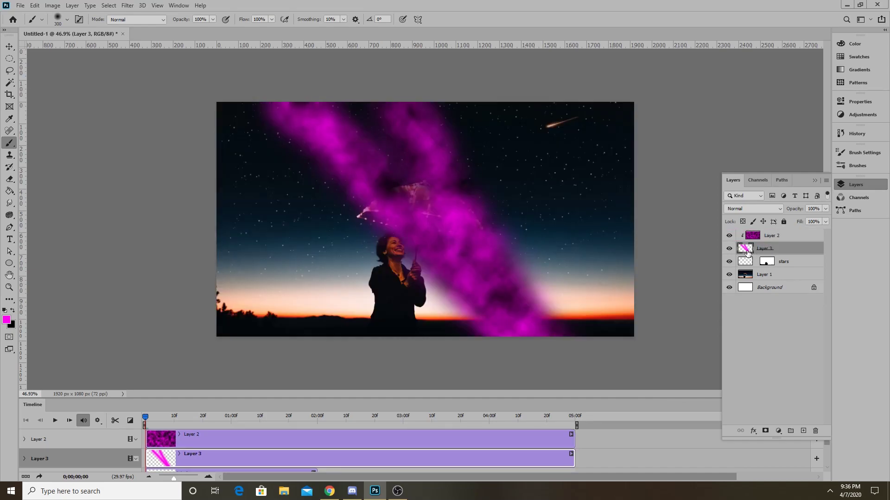
pyautogui.hotkey('ctrl', 'z')
pyautogui.hotkey('ctrl', 'shift', 'z')
pyautogui.hotkey('ctrl', 'z')
pyautogui.click(748, 250)
pyautogui.click(729, 237)
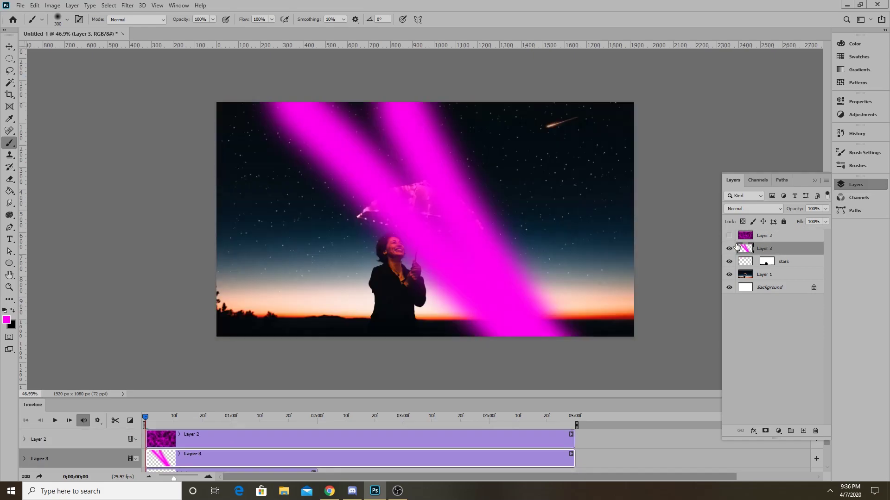
pyautogui.keyDown('alt'); pyautogui.click(765, 242); pyautogui.keyUp('alt')
pyautogui.click(729, 236)
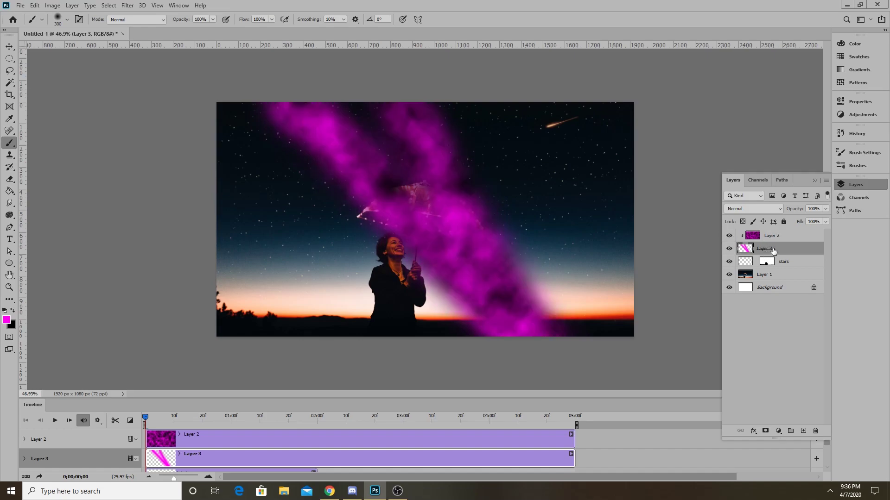
# Toggle the clipping mask on Layer 2 off and on, ending with the clouds clipped to Layer 3.
pyautogui.hotkey('ctrl', '0')
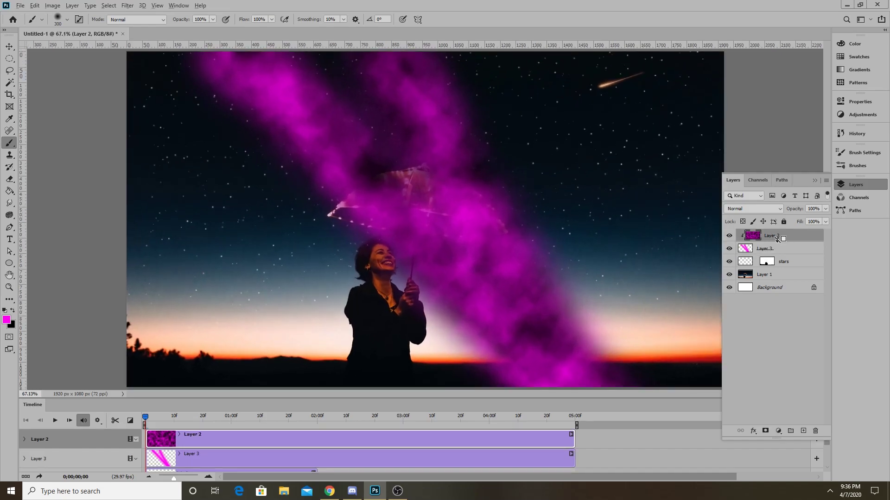
pyautogui.keyDown('alt'); pyautogui.click(779, 242); pyautogui.keyUp('alt')
pyautogui.keyDown('alt'); pyautogui.click(768, 239); pyautogui.keyUp('alt')
pyautogui.keyDown('alt'); pyautogui.click(768, 239); pyautogui.keyUp('alt')
pyautogui.keyDown('alt'); pyautogui.click(768, 239); pyautogui.keyUp('alt')
pyautogui.keyDown('alt'); pyautogui.click(769, 239); pyautogui.keyUp('alt')
pyautogui.rightClick(777, 237)
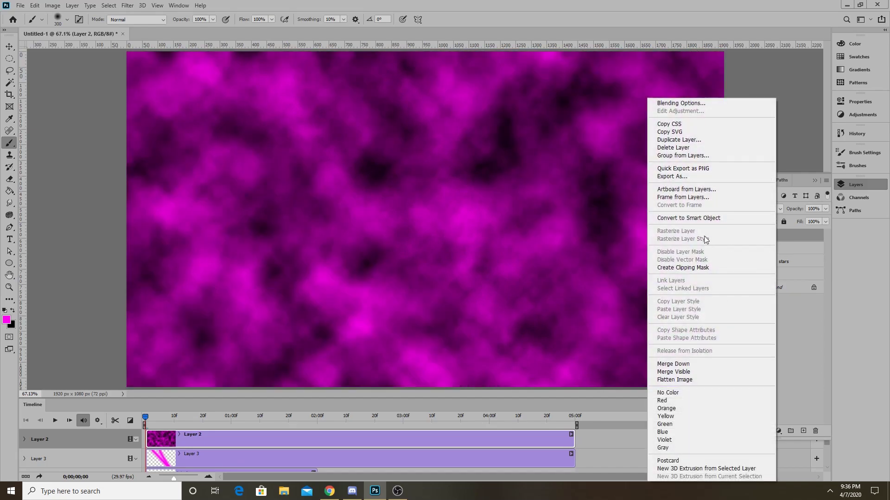
pyautogui.click(683, 267)
pyautogui.scroll(-2, 436, 233)
pyautogui.scroll(2, 680, 270)
pyautogui.scroll(1, 481, 250)
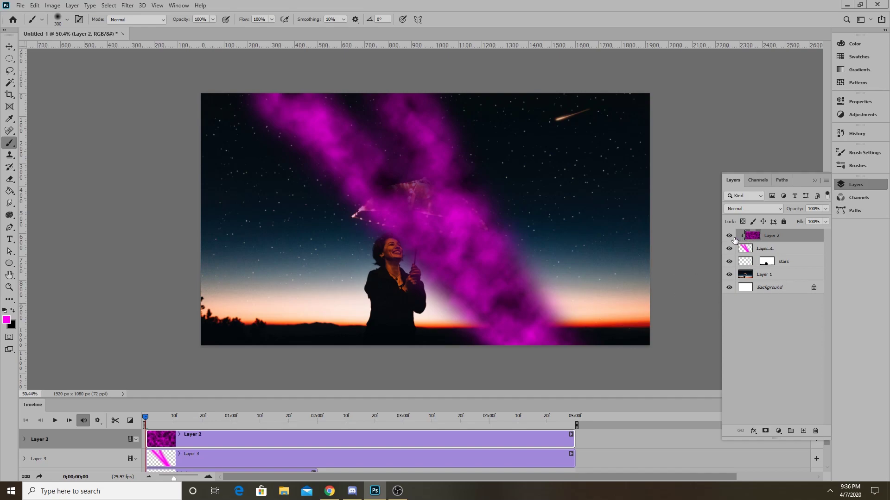
# Soften the Layer 3 strokes with an 81.2-pixel Gaussian Blur, hiding the clouds while adjusting it and showing them again.
pyautogui.click(744, 250)
pyautogui.click(729, 236)
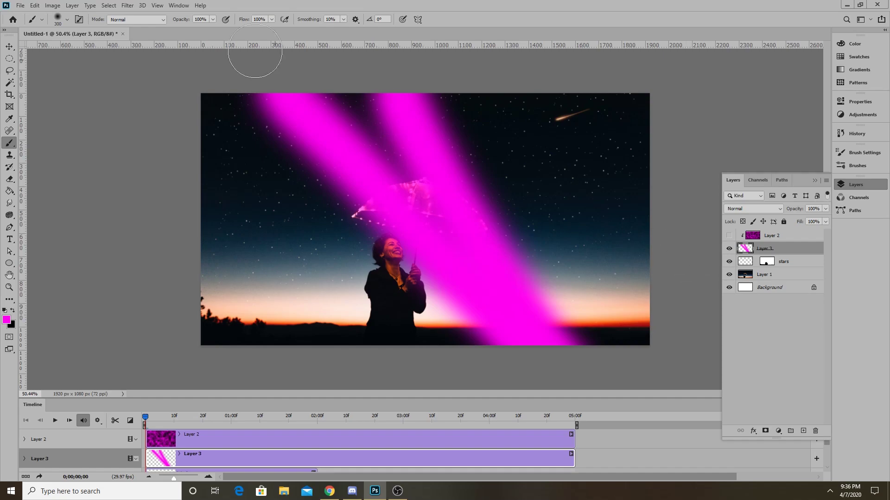
pyautogui.click(127, 5)
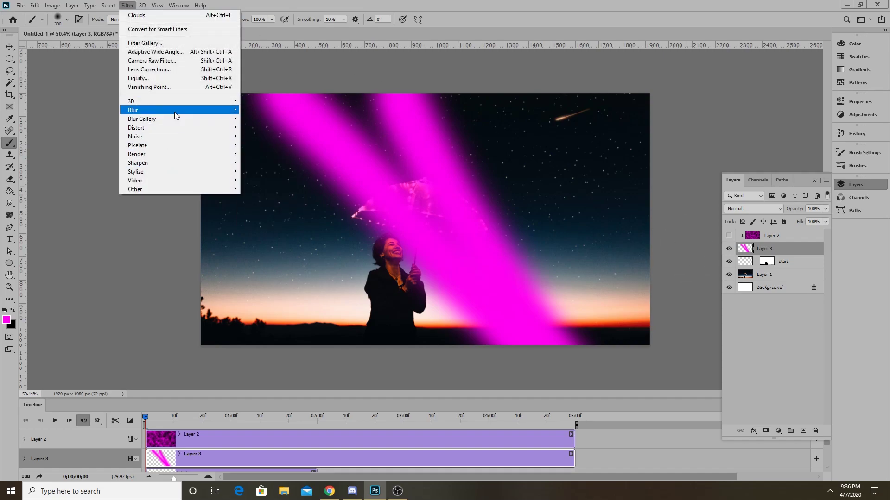
pyautogui.moveTo(174, 113)
pyautogui.click(265, 145)
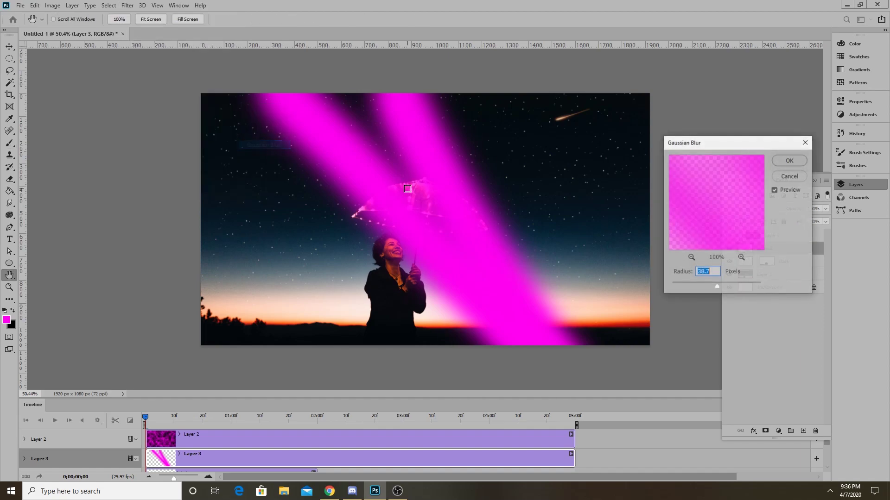
pyautogui.moveTo(716, 288); pyautogui.dragTo(727, 288)
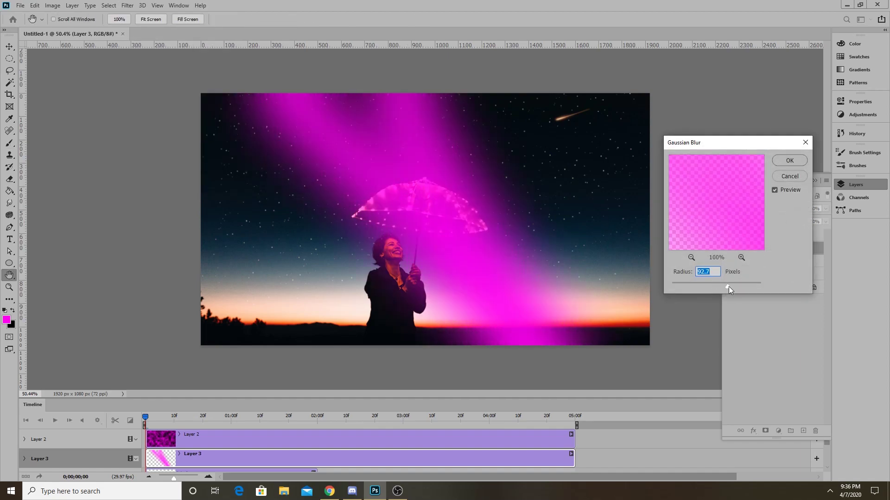
pyautogui.click(790, 161)
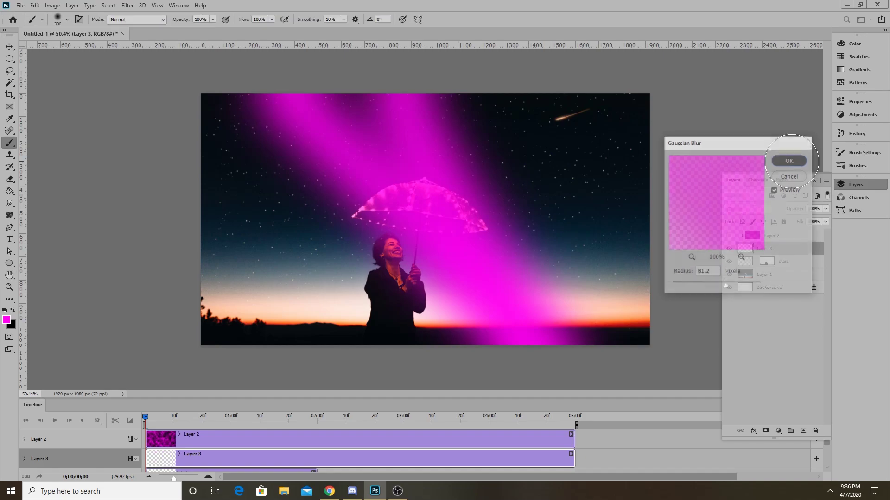
pyautogui.click(729, 236)
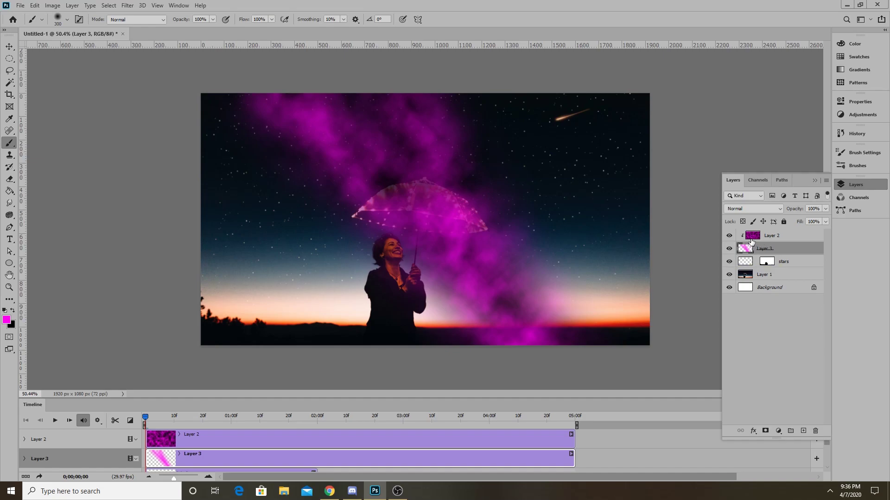
# Preview blend modes such as Darken, Color Dodge, Exclusion and Linear Dodge (Add) on Layer 2, then return it to Normal.
pyautogui.click(752, 238)
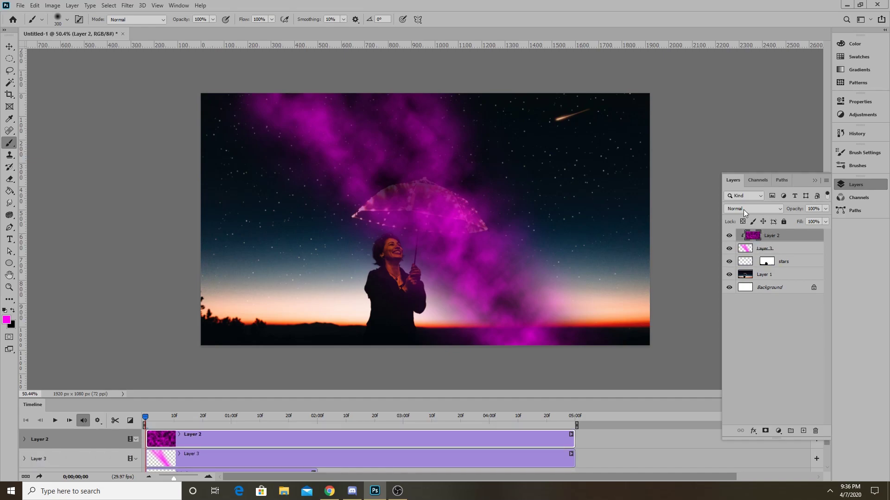
pyautogui.click(743, 210)
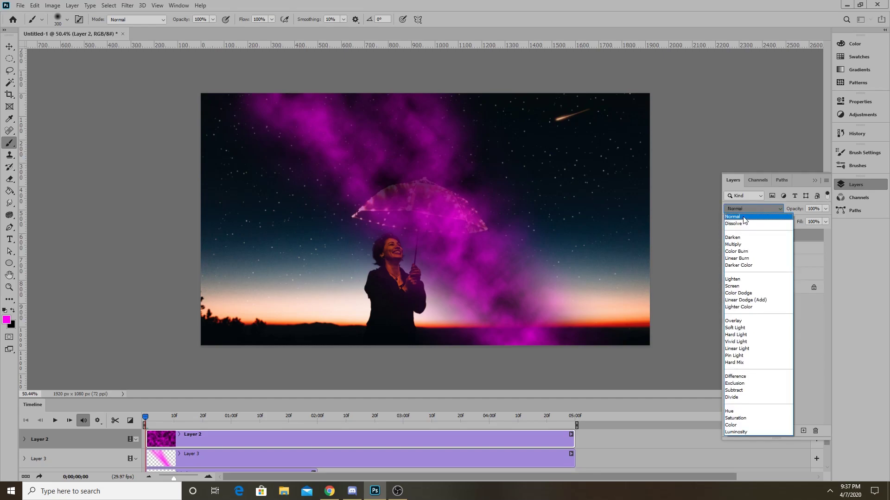
pyautogui.click(743, 217)
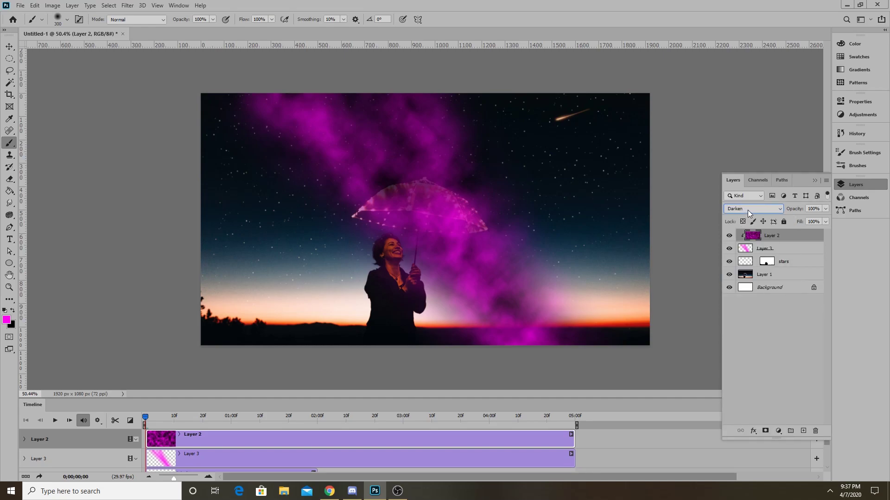
pyautogui.click(747, 210)
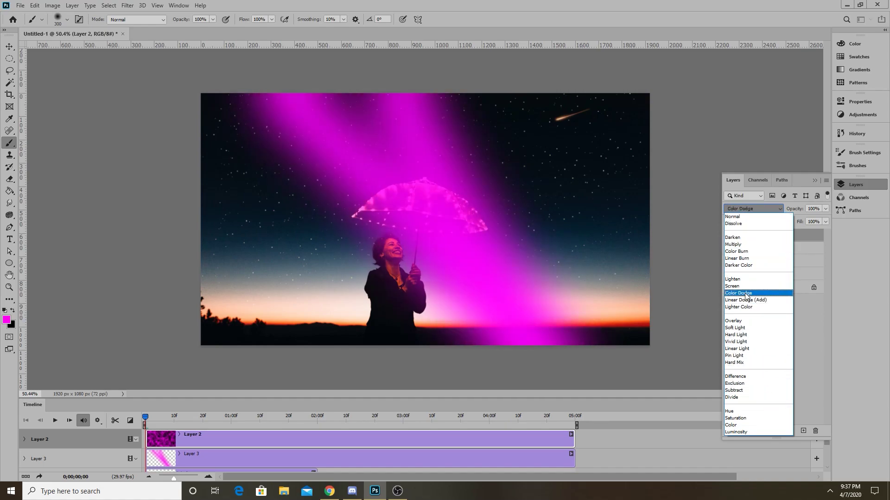
pyautogui.click(752, 211)
pyautogui.click(752, 211)
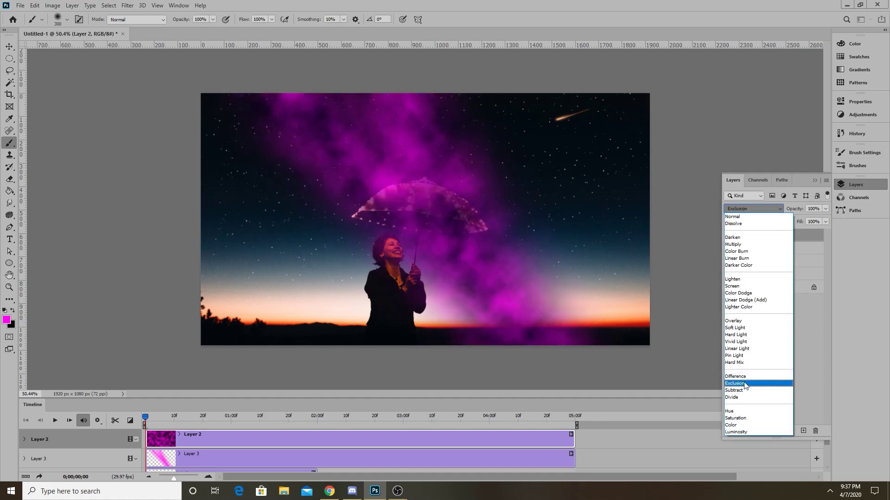
pyautogui.click(733, 217)
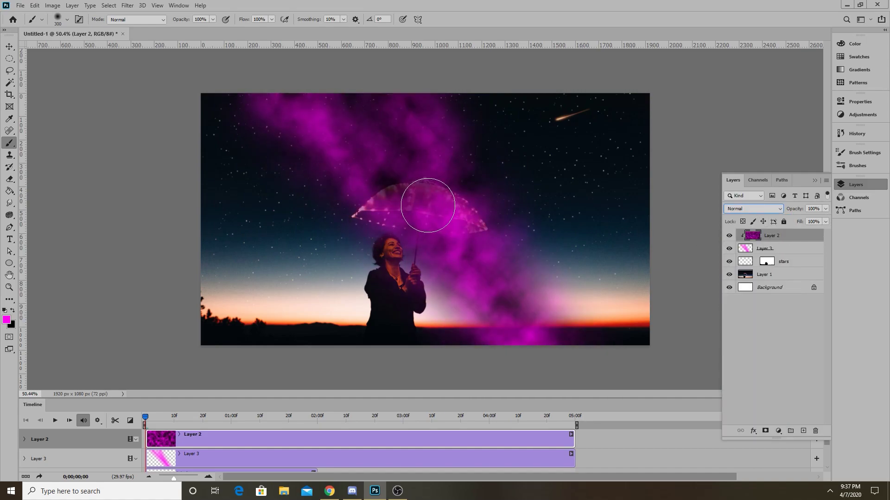
pyautogui.click(753, 208)
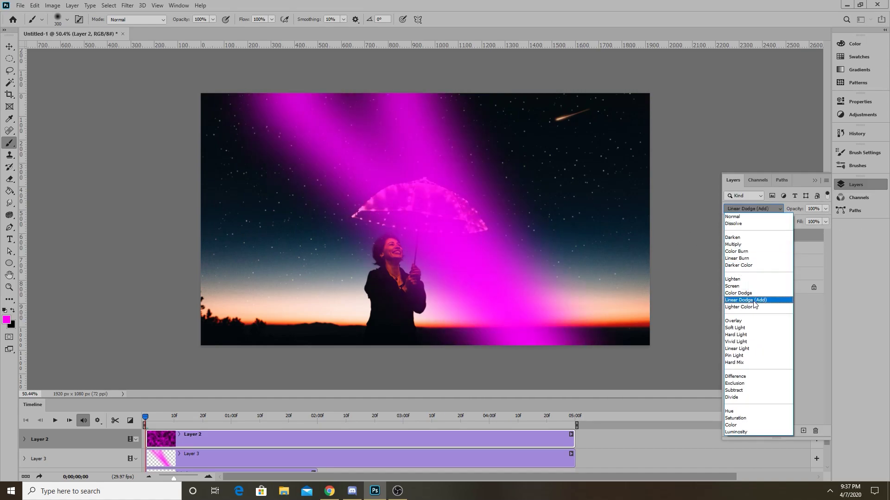
pyautogui.click(732, 216)
# Set the opacity of Layer 3 to 75% to soften the cloud band.
pyautogui.click(825, 209)
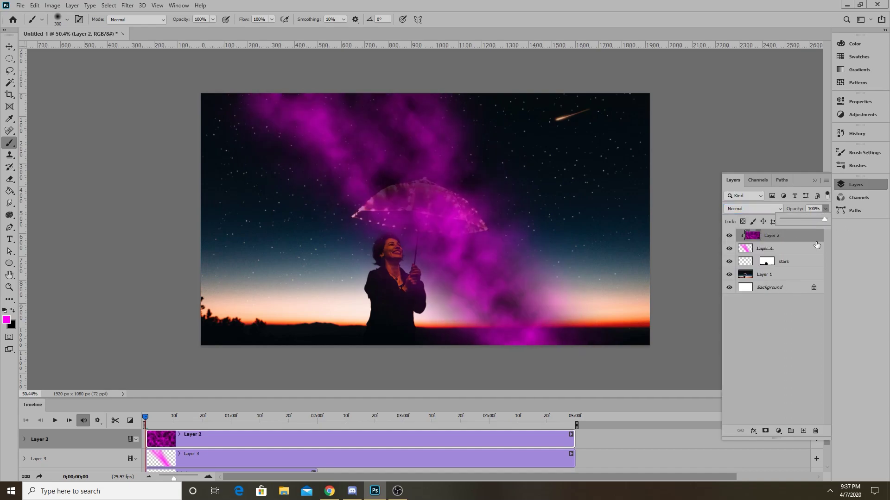
pyautogui.click(804, 246)
pyautogui.moveTo(818, 220); pyautogui.dragTo(808, 220)
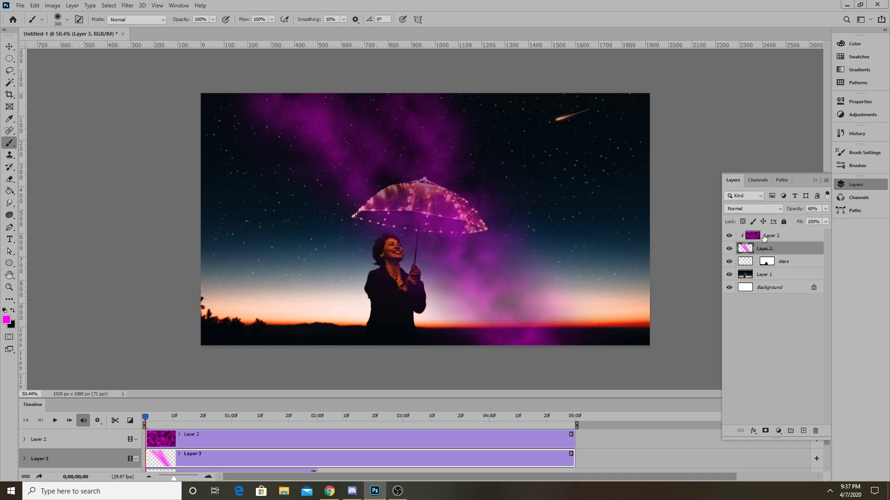
pyautogui.click(825, 209)
pyautogui.moveTo(810, 221); pyautogui.dragTo(815, 221)
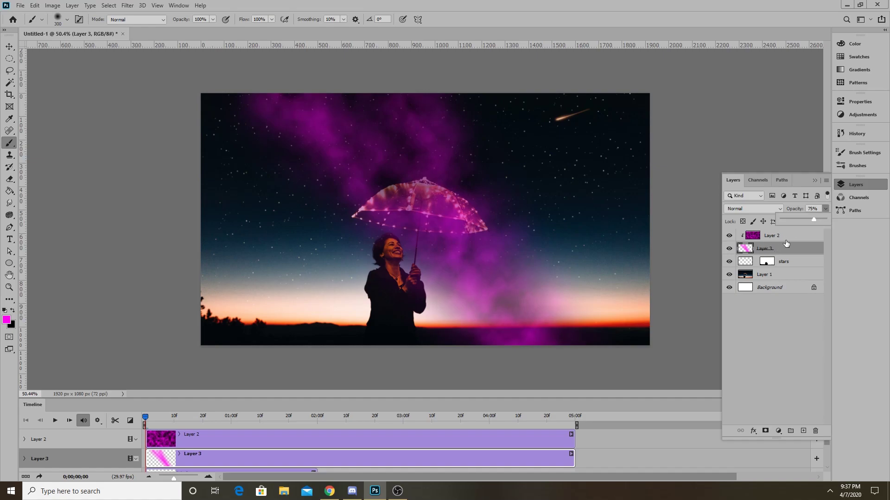
pyautogui.click(763, 254)
# Add a layer mask to Layer 3 and paint the umbrella area with 50% gray, undoing the initial black stroke and reducing the brush size.
pyautogui.click(766, 431)
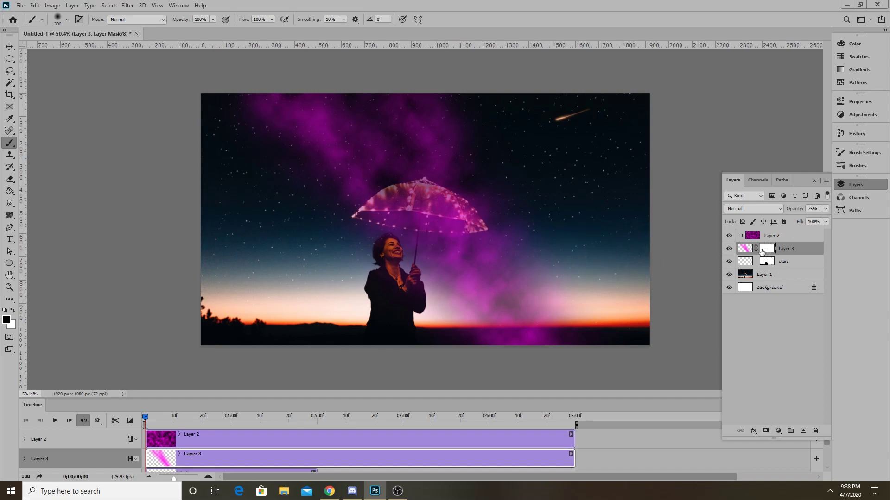
pyautogui.moveTo(417, 217)
pyautogui.mouseDown()
pyautogui.moveTo(471, 220)
pyautogui.moveTo(396, 211)
pyautogui.moveTo(459, 222)
pyautogui.moveTo(444, 222)
pyautogui.mouseUp()
pyautogui.hotkey('ctrl', 'z')
pyautogui.click(6, 320)
pyautogui.moveTo(324, 170); pyautogui.dragTo(311, 172)
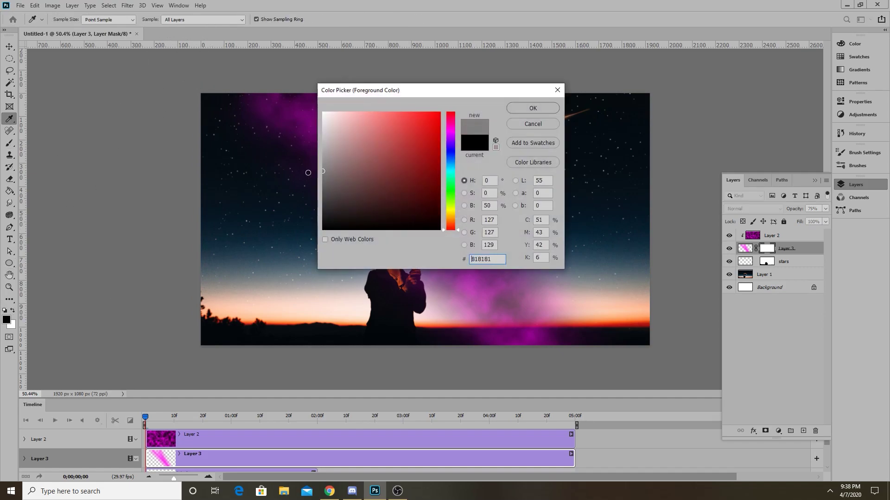
pyautogui.click(533, 108)
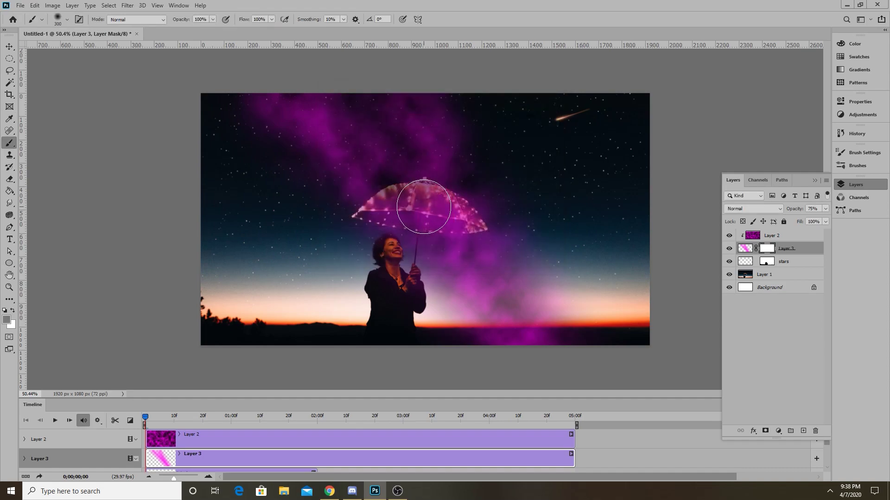
pyautogui.moveTo(424, 207)
pyautogui.mouseDown()
pyautogui.moveTo(381, 211)
pyautogui.moveTo(432, 209)
pyautogui.moveTo(468, 222)
pyautogui.moveTo(421, 193)
pyautogui.moveTo(375, 214)
pyautogui.mouseUp()
pyautogui.press('[')
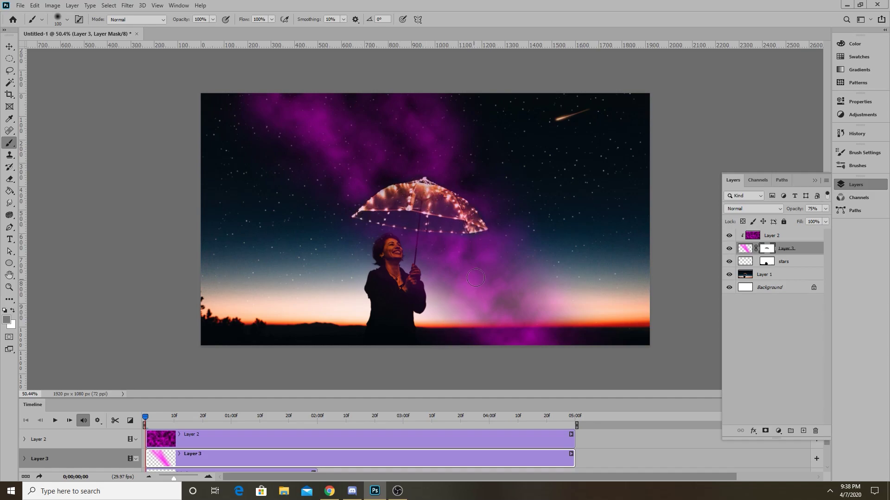
# Rework the Layer 3 mask over the umbrella with darker, lighter and medium grays to balance the magenta tint.
pyautogui.click(6, 320)
pyautogui.click(323, 214)
pyautogui.click(517, 110)
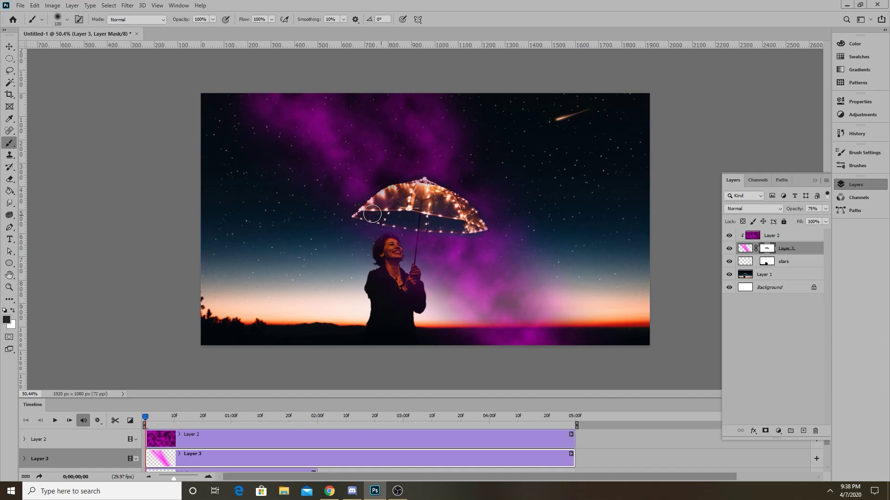
pyautogui.click(6, 320)
pyautogui.click(326, 123)
pyautogui.click(516, 108)
pyautogui.moveTo(401, 205)
pyautogui.mouseDown()
pyautogui.moveTo(412, 195)
pyautogui.moveTo(439, 221)
pyautogui.mouseUp()
pyautogui.click(5, 320)
pyautogui.click(323, 163)
pyautogui.click(526, 110)
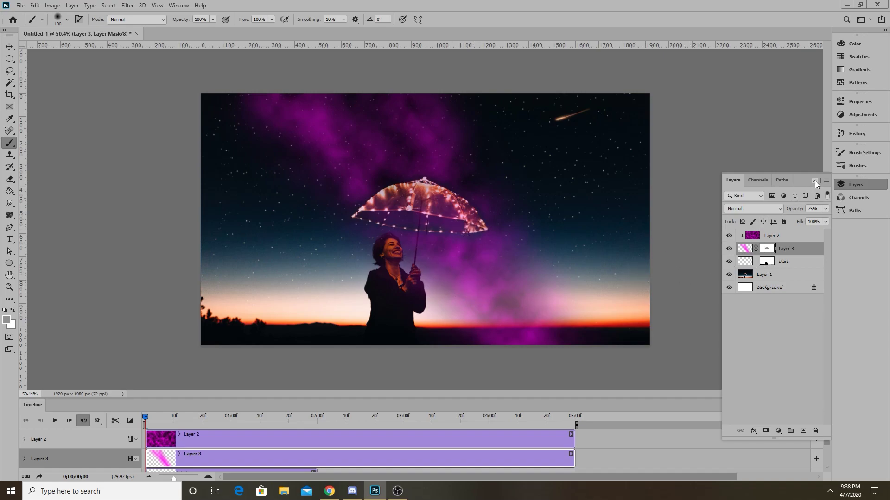
# Select Layer 2 and set up a 600-pixel brush with the bright blue foreground color 00baff.
pyautogui.click(752, 237)
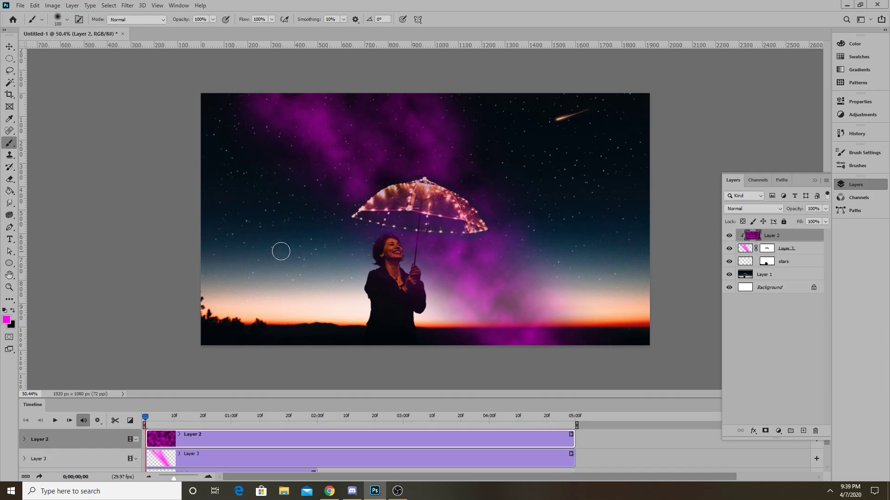
pyautogui.press(']')
pyautogui.press(']')
pyautogui.press(']')
pyautogui.press(']')
pyautogui.press(']')
pyautogui.press(']')
pyautogui.press(']')
pyautogui.press(']')
pyautogui.press(']')
pyautogui.press(']')
pyautogui.press(']')
pyautogui.press(']')
pyautogui.press(']')
pyautogui.press(']')
pyautogui.press(']')
pyautogui.press(']')
pyautogui.press(']')
pyautogui.click(7, 320)
pyautogui.moveTo(412, 186); pyautogui.dragTo(452, 166)
pyautogui.click(452, 165)
pyautogui.moveTo(438, 114); pyautogui.dragTo(443, 107)
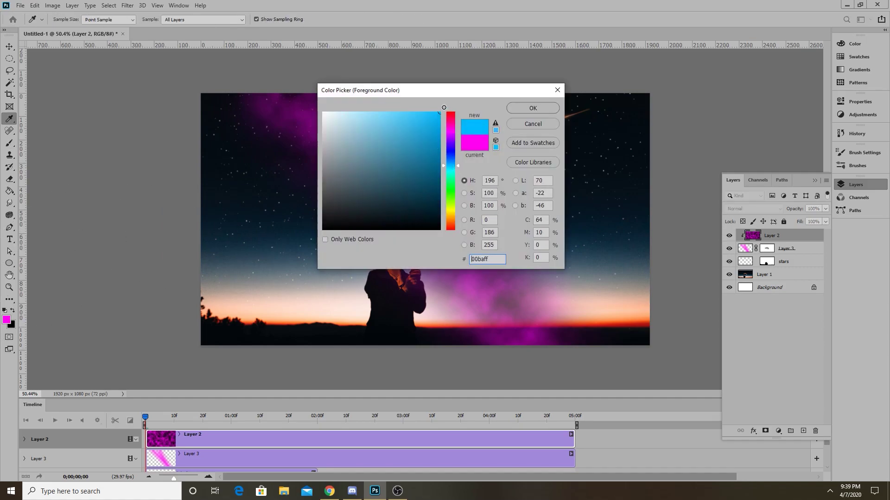
pyautogui.click(533, 108)
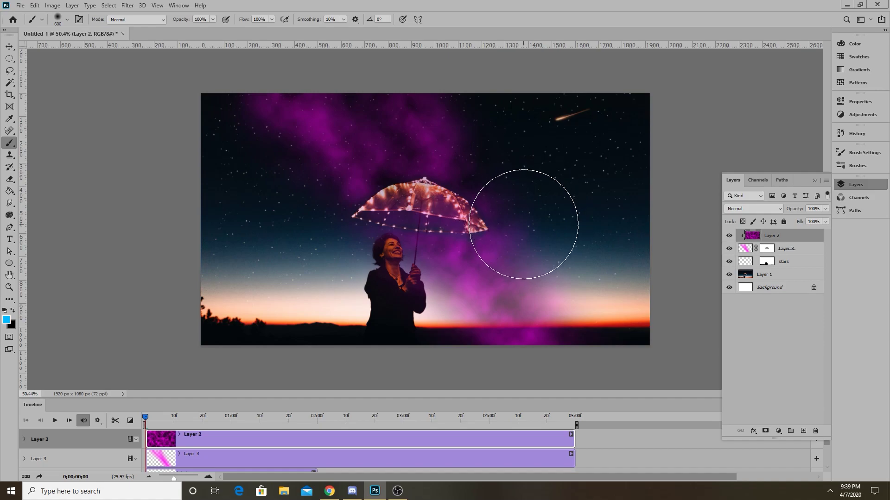
# Try a blue stroke across the Layer 2 clouds, undo it, and set the brush blend mode to Overlay.
pyautogui.moveTo(468, 127); pyautogui.dragTo(477, 294)
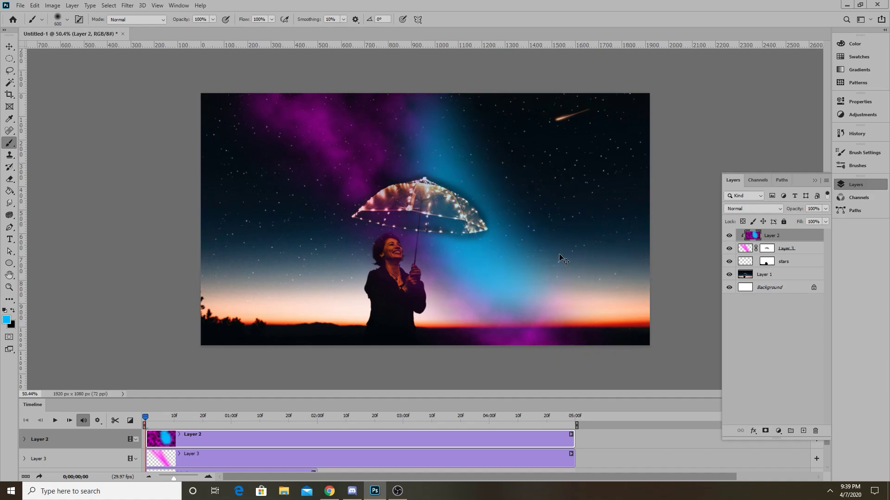
pyautogui.hotkey('ctrl', 'z')
pyautogui.click(139, 20)
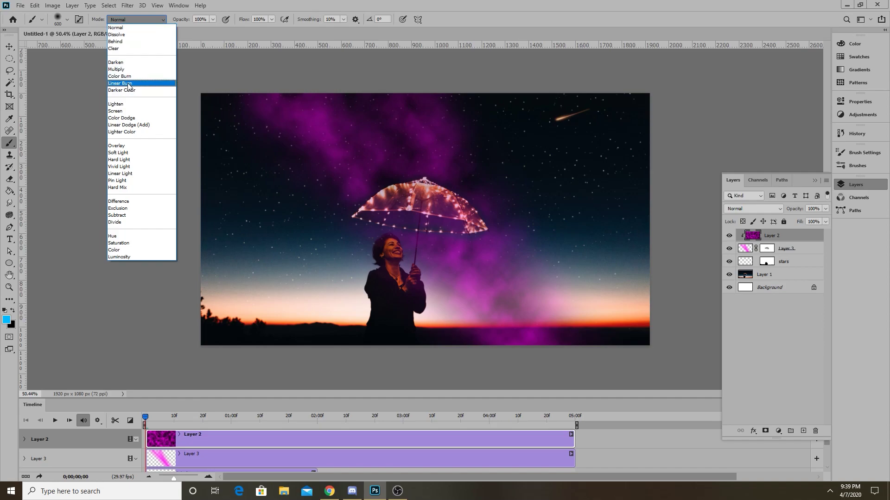
pyautogui.click(116, 146)
# Paint blue Overlay strokes across the Layer 2 clouds with a 900-pixel brush, undoing the first trial stroke made with the smaller brush.
pyautogui.moveTo(446, 108); pyautogui.dragTo(511, 237)
pyautogui.hotkey('ctrl', 'z')
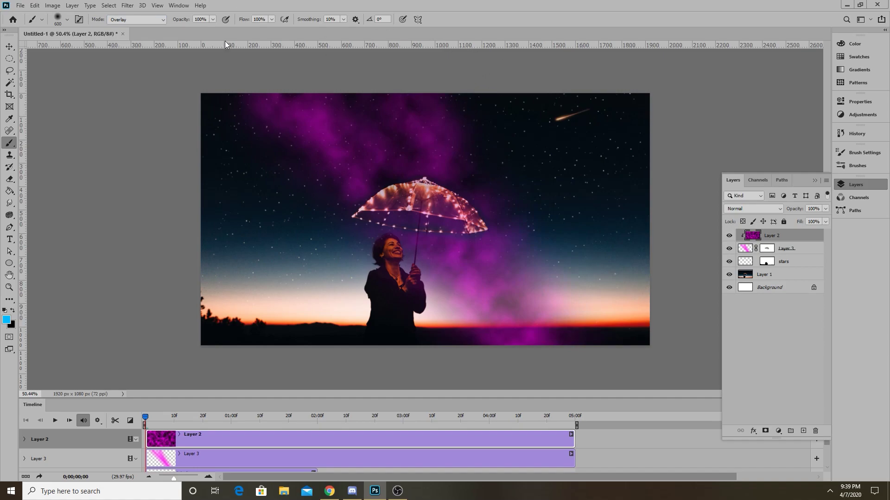
pyautogui.press(']')
pyautogui.press(']')
pyautogui.press(']')
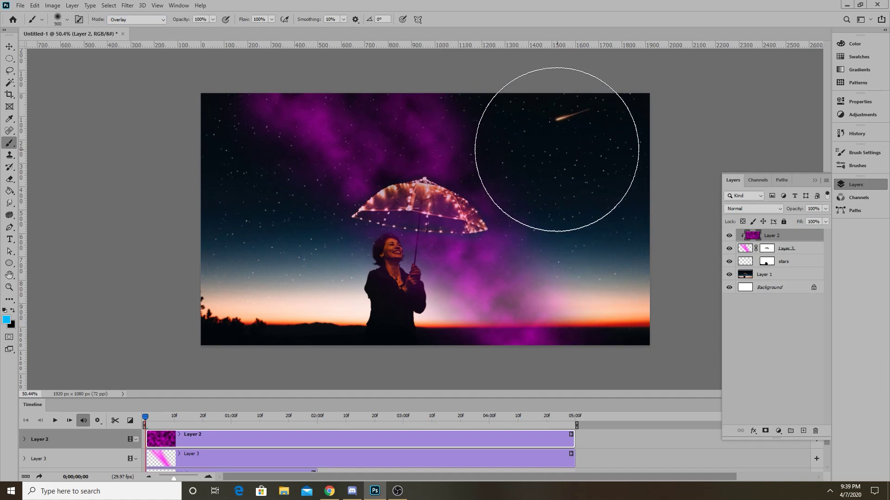
pyautogui.moveTo(577, 234)
pyautogui.mouseDown()
pyautogui.moveTo(596, 171)
pyautogui.moveTo(545, 108)
pyautogui.moveTo(353, 191)
pyautogui.moveTo(277, 213)
pyautogui.moveTo(428, 329)
pyautogui.moveTo(431, 361)
pyautogui.moveTo(314, 378)
pyautogui.moveTo(236, 310)
pyautogui.moveTo(368, 308)
pyautogui.mouseUp()
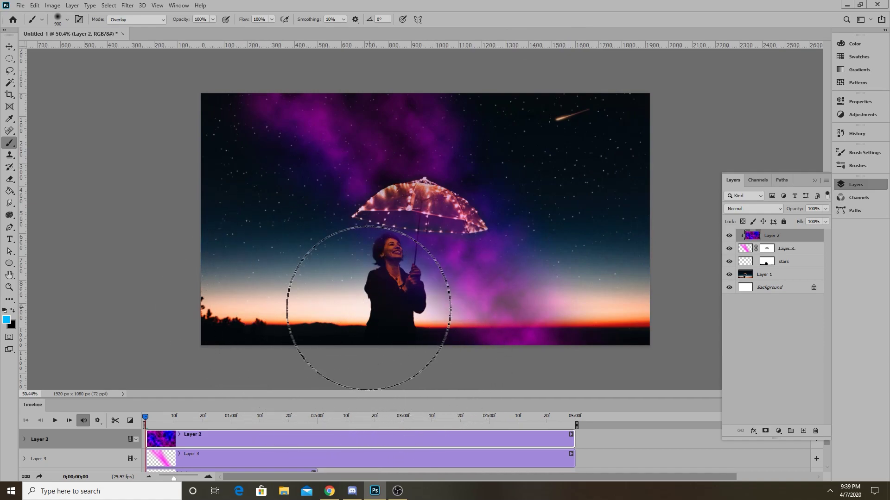
# Change the foreground color from blue to a bright green and switch to the Move tool.
pyautogui.click(8, 322)
pyautogui.click(405, 127)
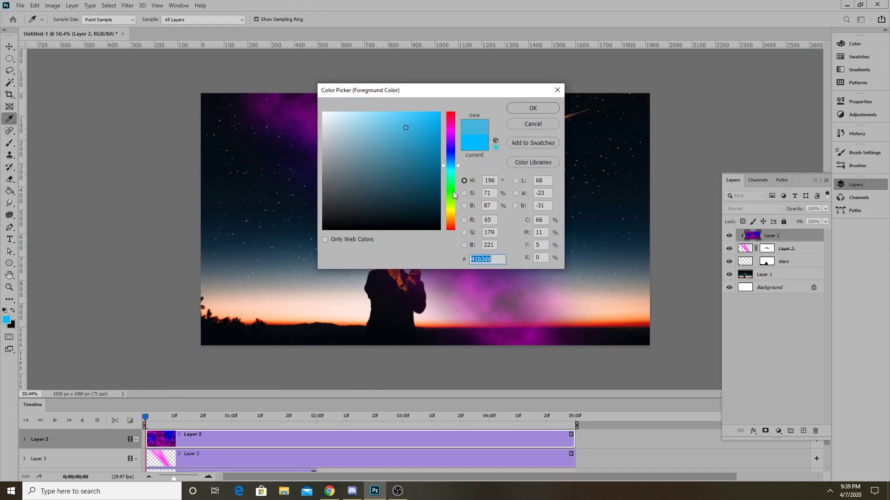
pyautogui.click(453, 197)
pyautogui.click(533, 108)
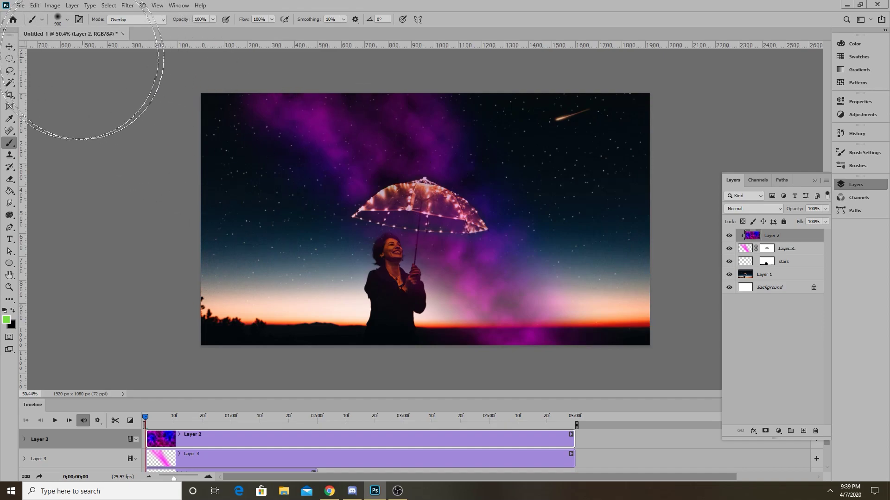
pyautogui.click(10, 46)
pyautogui.scroll(-3, 335, 200)
pyautogui.scroll(2, 477, 294)
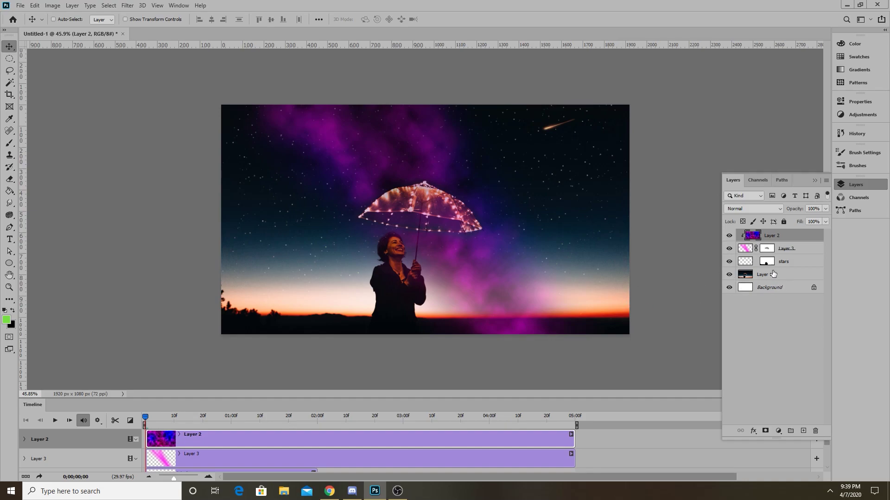
# Undo the mask added to Layer 2 and paint black in Normal mode on Layer 3's mask to hide the clouds below the horizon.
pyautogui.click(769, 431)
pyautogui.hotkey('ctrl', 'z')
pyautogui.click(762, 250)
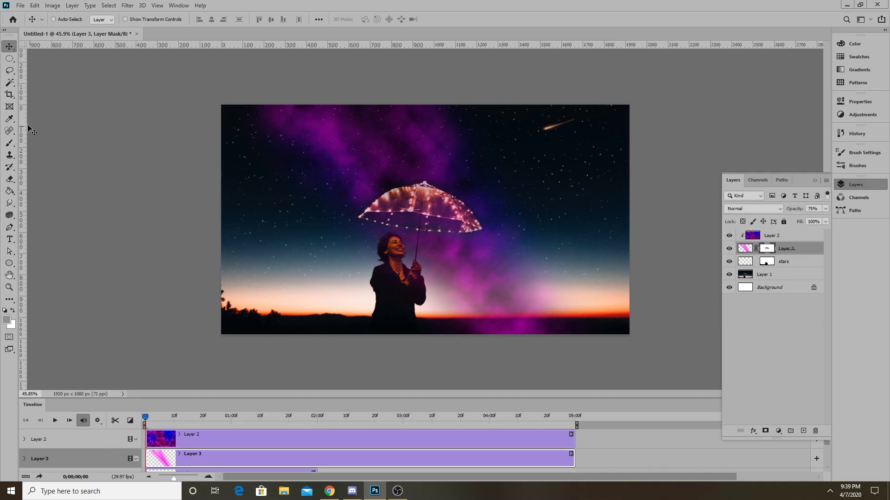
pyautogui.click(9, 143)
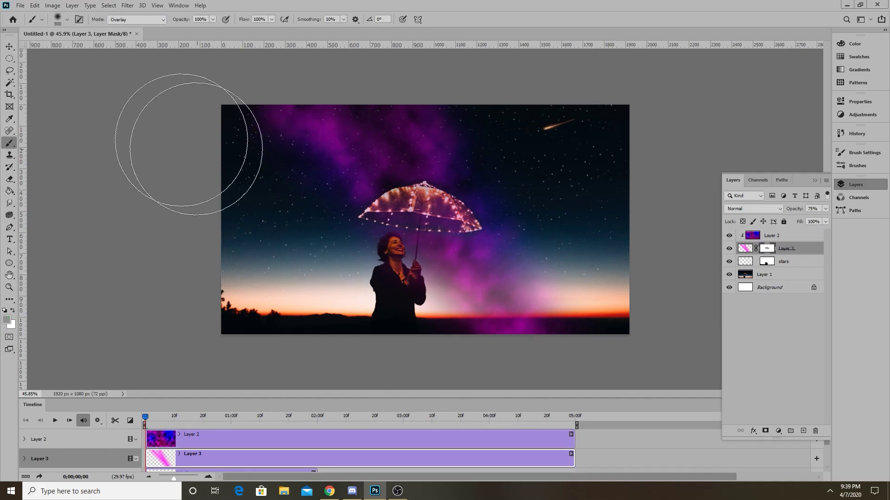
pyautogui.click(6, 320)
pyautogui.click(267, 269)
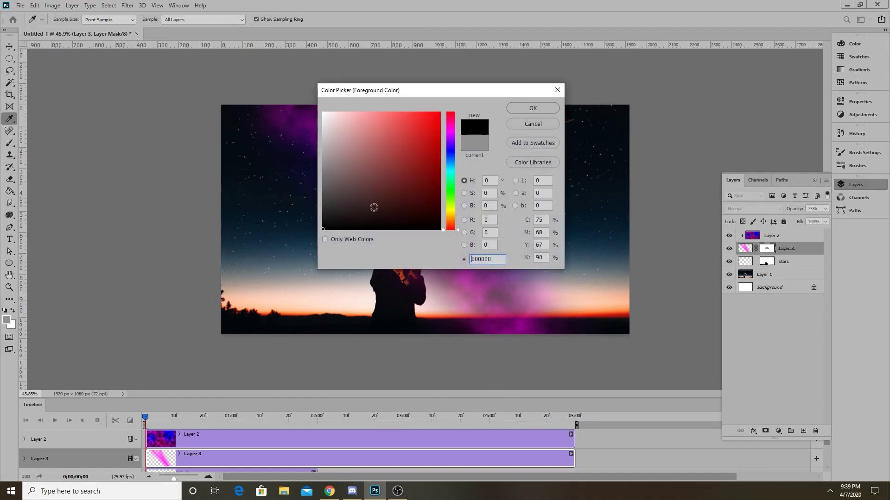
pyautogui.click(519, 113)
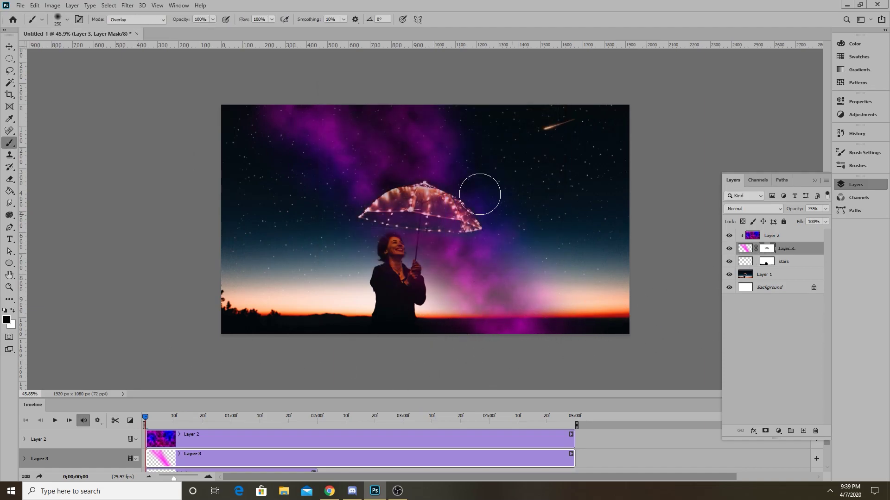
pyautogui.click(129, 20)
pyautogui.click(123, 29)
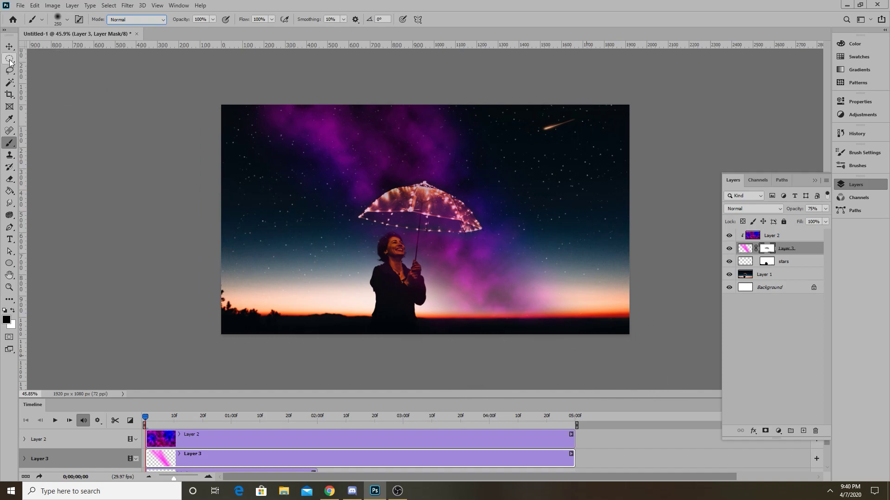
# Select Layer 1 and lasso a close outline around the shooting star in the upper-right sky.
pyautogui.press('v')
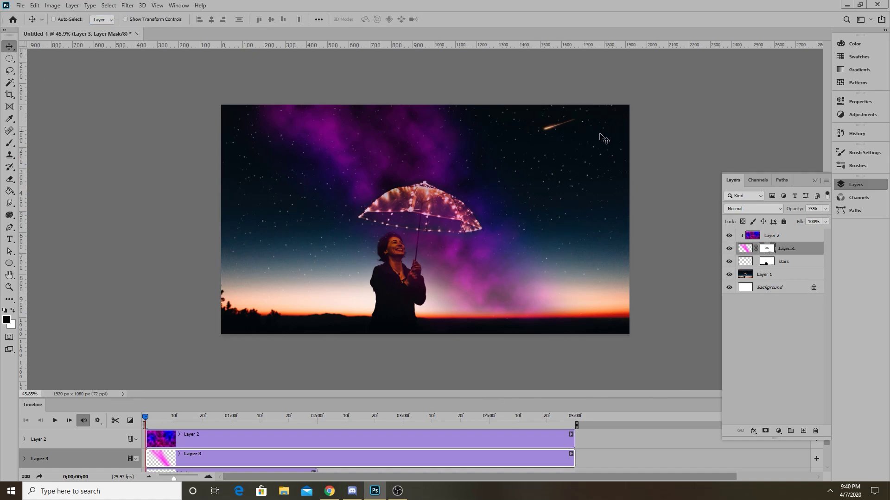
pyautogui.click(744, 275)
pyautogui.click(728, 275)
pyautogui.click(729, 275)
pyautogui.scroll(5, 337, 218)
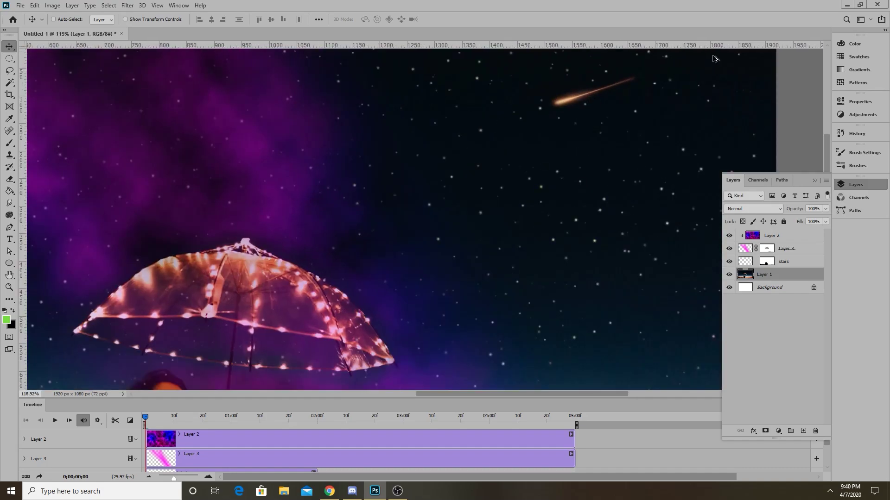
pyautogui.click(8, 71)
pyautogui.moveTo(454, 193)
pyautogui.mouseDown()
pyautogui.moveTo(325, 232)
pyautogui.moveTo(311, 218)
pyautogui.moveTo(427, 167)
pyautogui.mouseUp()
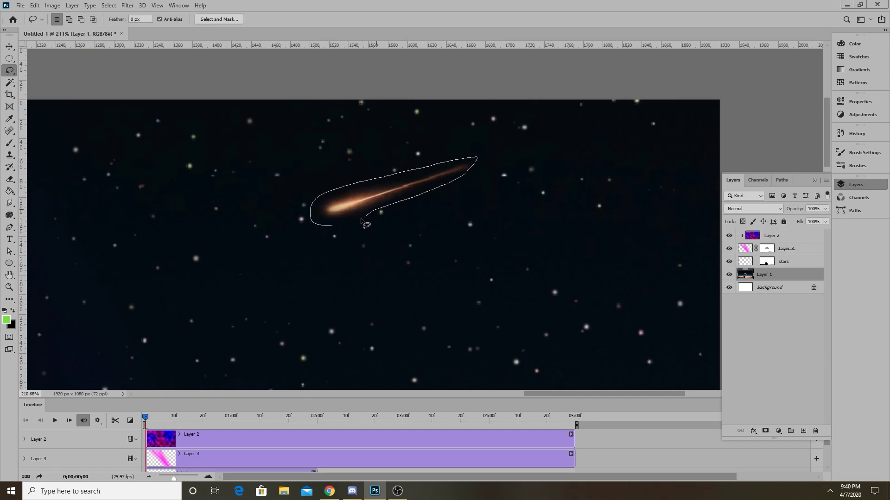
pyautogui.moveTo(327, 227); pyautogui.dragTo(328, 228)
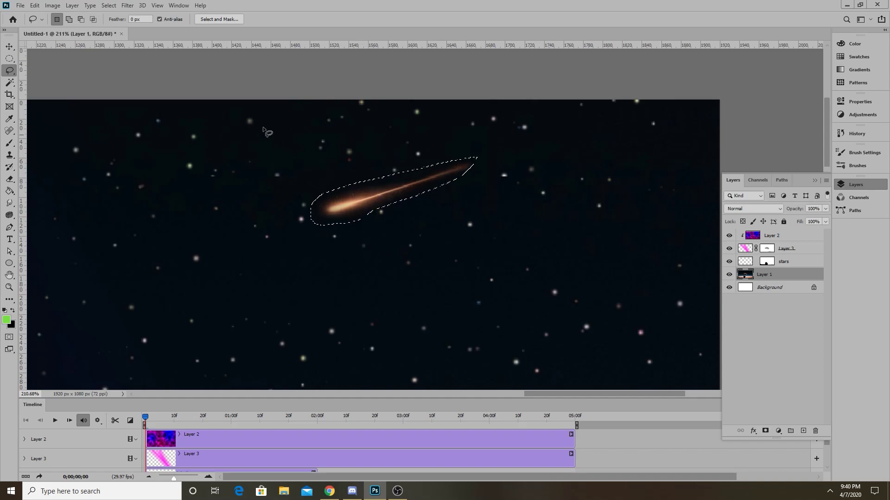
# Copy the lassoed shooting star, paste it onto its own layer, and move the copy below and to the right of the original.
pyautogui.click(35, 5)
pyautogui.click(53, 70)
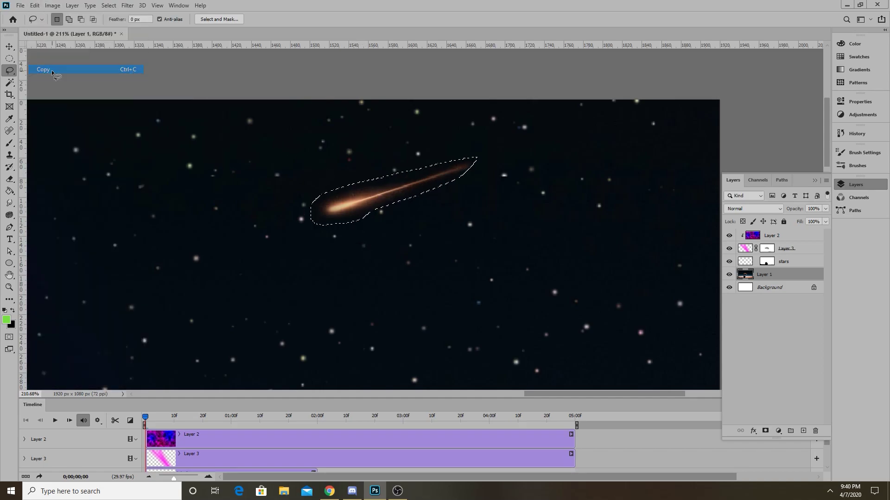
pyautogui.click(34, 6)
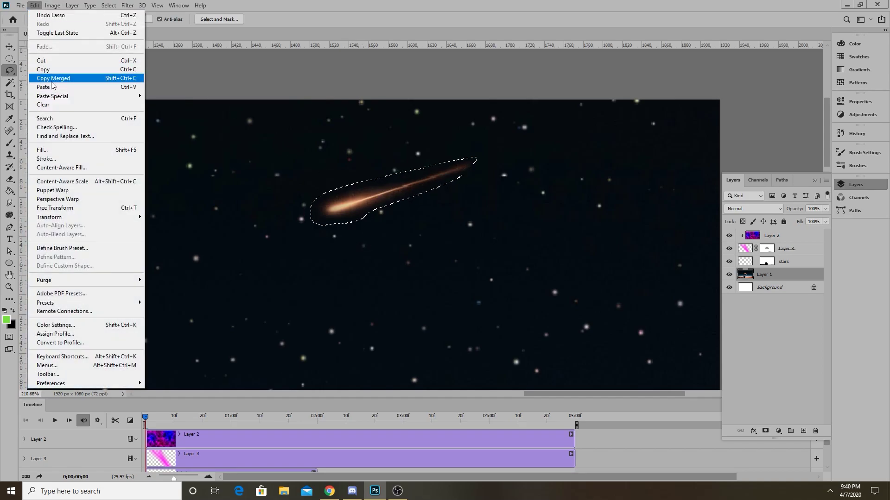
pyautogui.click(52, 87)
pyautogui.press('v')
pyautogui.moveTo(473, 180); pyautogui.dragTo(583, 241)
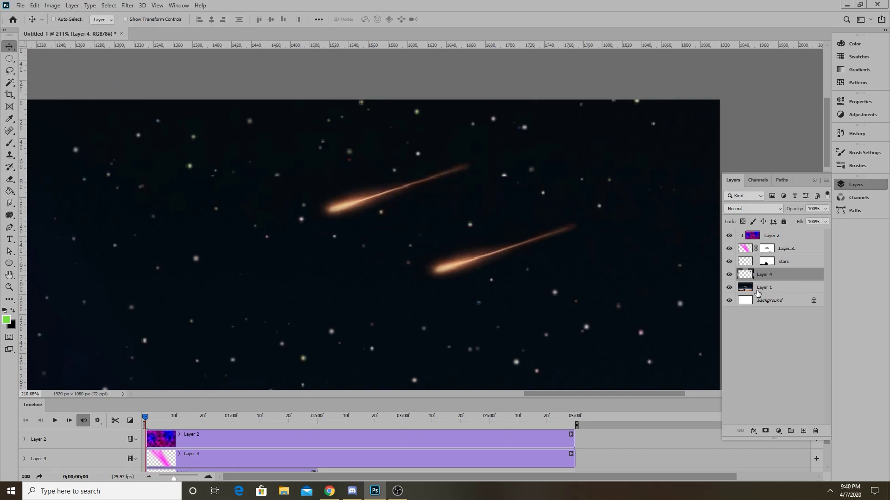
# Remove the original shooting star from Layer 1 with a Content-Aware Spot Healing stroke along its full length.
pyautogui.click(758, 289)
pyautogui.click(10, 167)
pyautogui.click(9, 131)
pyautogui.rightClick(4, 132)
pyautogui.click(42, 131)
pyautogui.moveTo(338, 209); pyautogui.dragTo(459, 175)
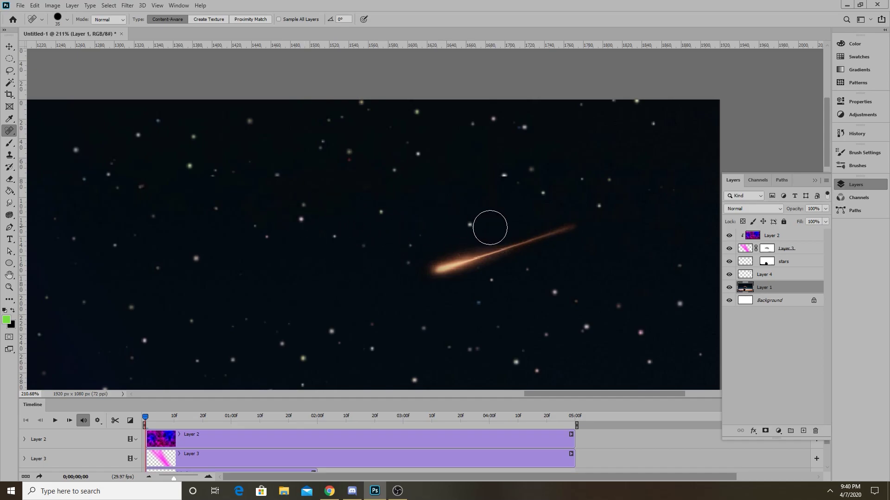
pyautogui.scroll(-5, 360, 269)
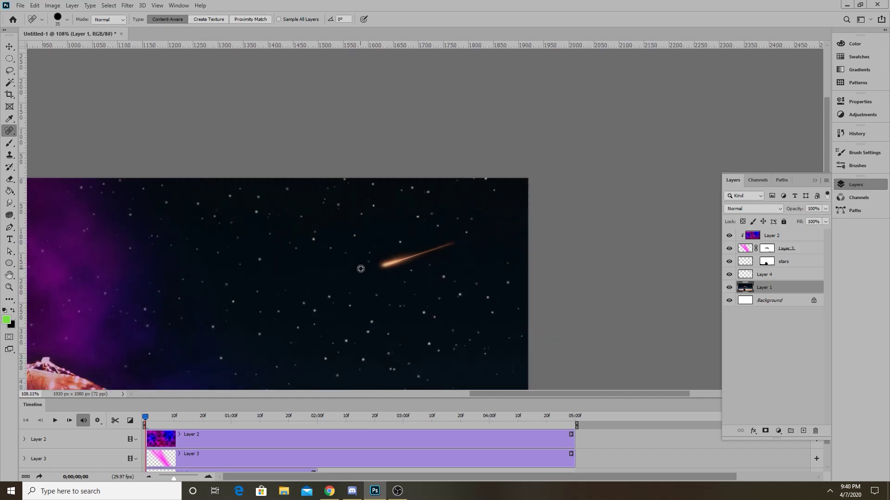
pyautogui.scroll(3, 409, 226)
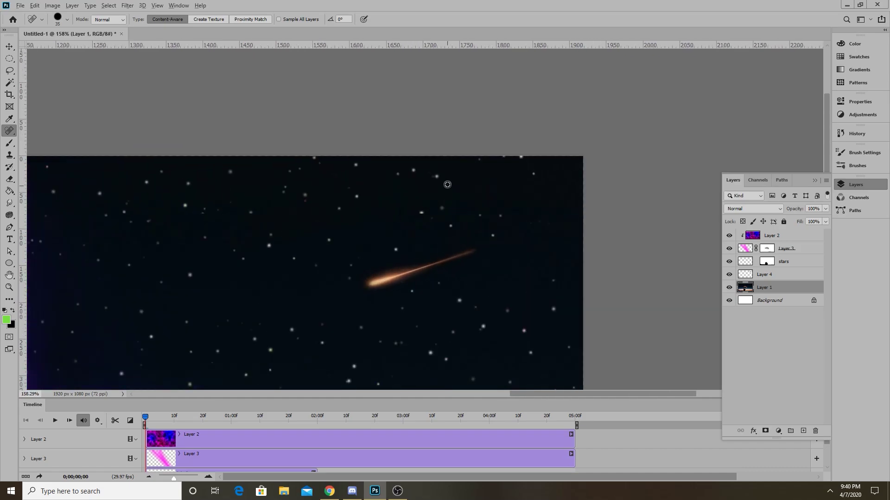
pyautogui.scroll(-5, 448, 186)
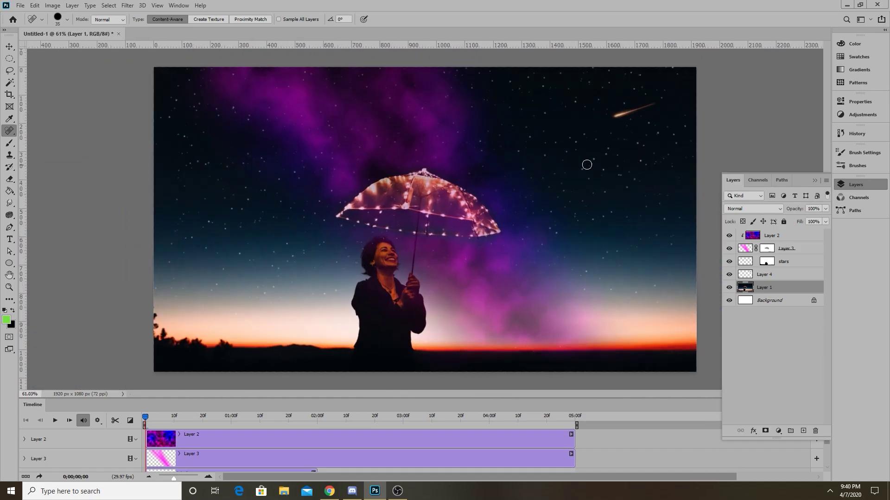
# Move the pasted shooting star on Layer 4 down and left, closer to the umbrella.
pyautogui.click(10, 46)
pyautogui.click(747, 277)
pyautogui.press('ctrl')
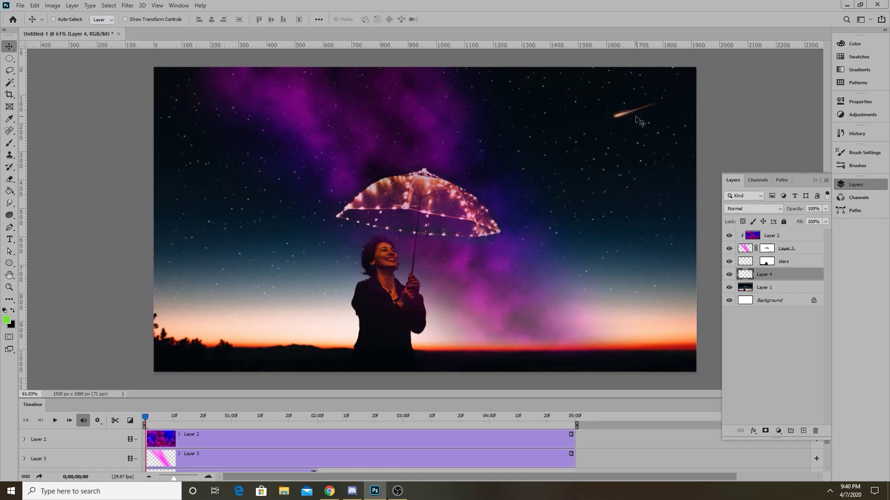
pyautogui.moveTo(641, 107); pyautogui.dragTo(551, 143)
# Preview the animation past the two-second mark and return the playhead to the first frame.
pyautogui.press('space')
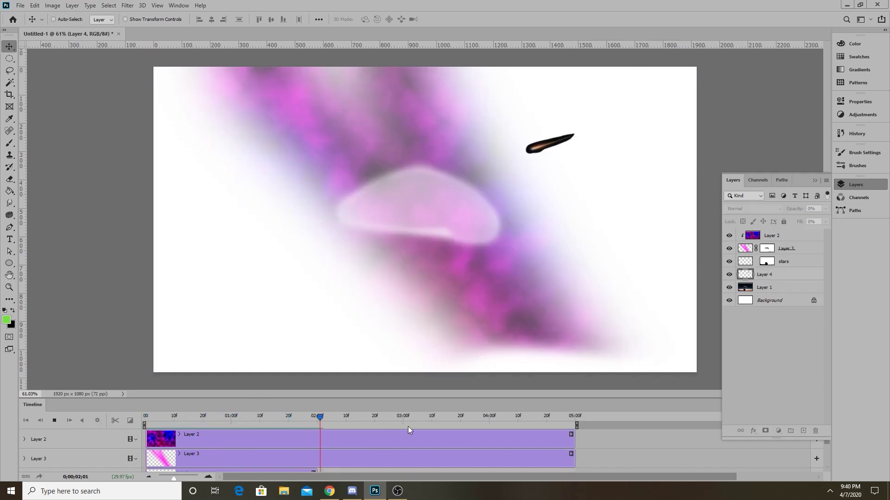
pyautogui.press('space')
pyautogui.press('Home')
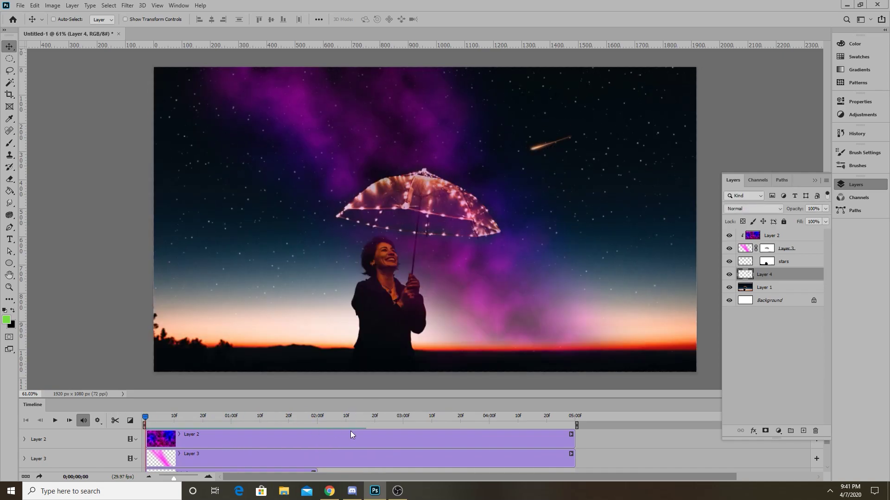
# Trim the Layer 2, Layer 3 and Layer 4 clips in the timeline so they all end at 02:00.
pyautogui.moveTo(379, 398); pyautogui.dragTo(463, 257)
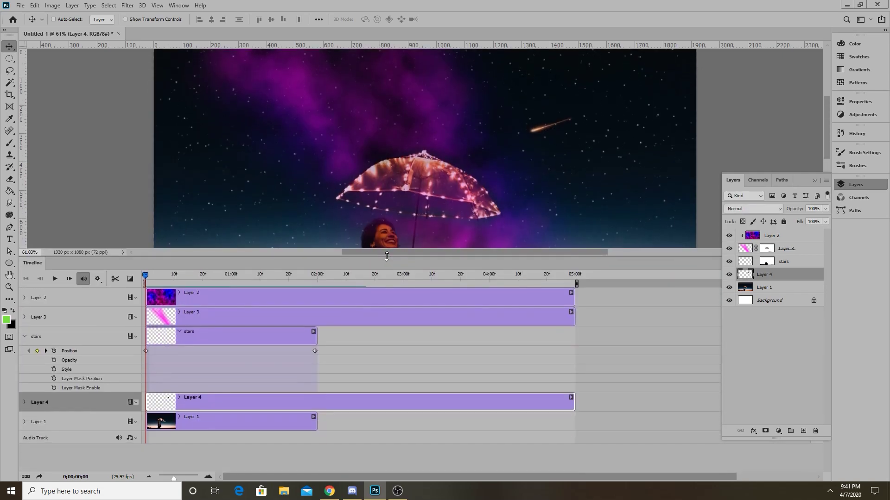
pyautogui.moveTo(574, 296); pyautogui.dragTo(317, 297)
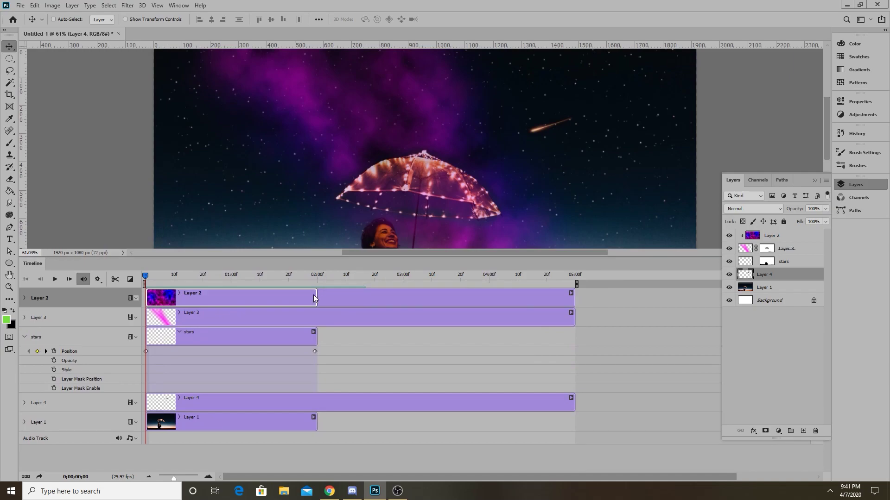
pyautogui.moveTo(573, 318); pyautogui.dragTo(317, 318)
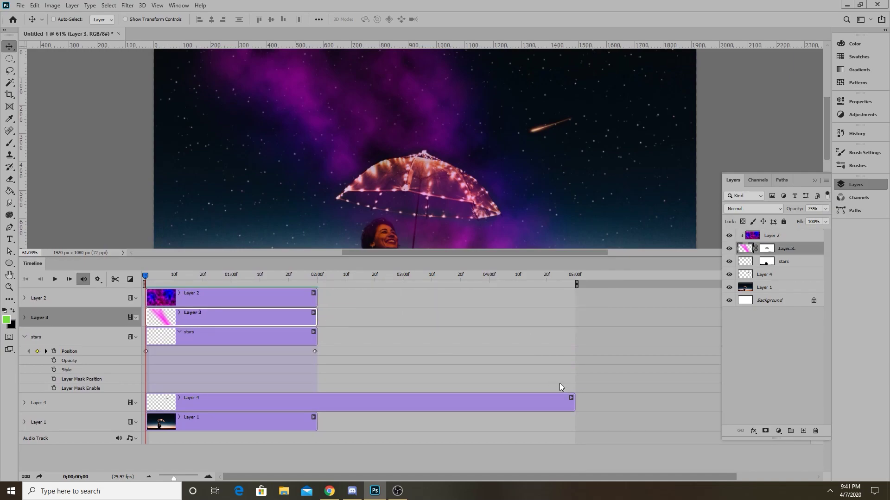
pyautogui.moveTo(571, 404); pyautogui.dragTo(317, 404)
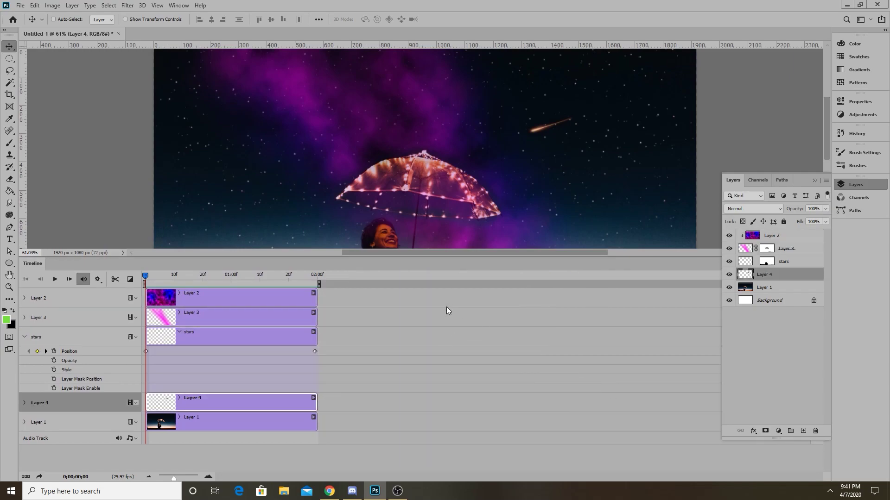
pyautogui.moveTo(464, 257); pyautogui.dragTo(460, 358)
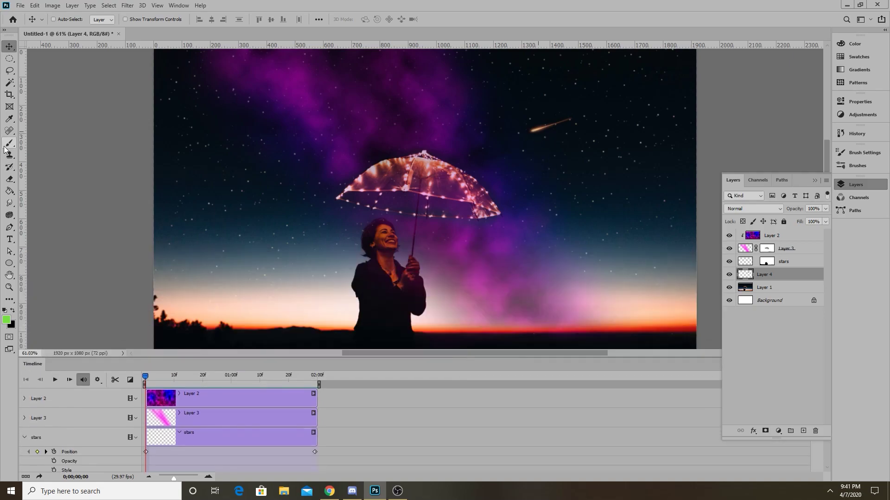
# Draw a diagonal line shape about 2195 px wide and 702 px high across the sky, extending past both canvas edges.
pyautogui.scroll(-2, 232, 218)
pyautogui.scroll(2, 526, 220)
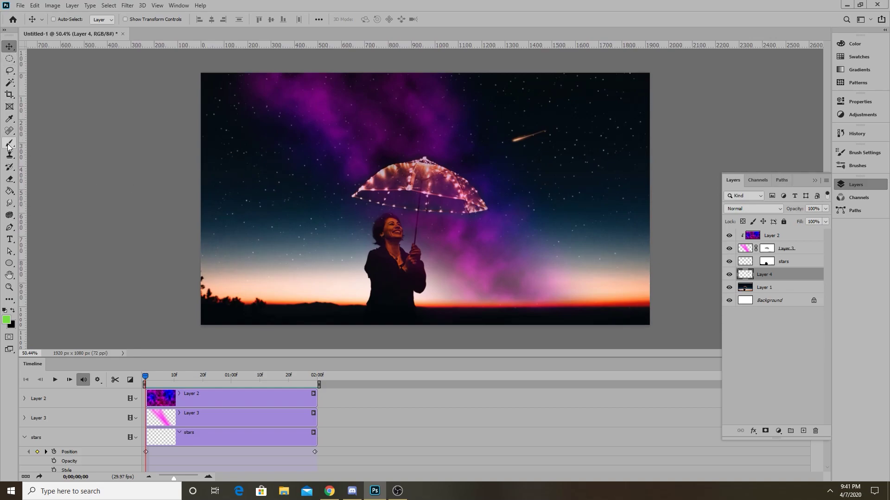
pyautogui.click(10, 227)
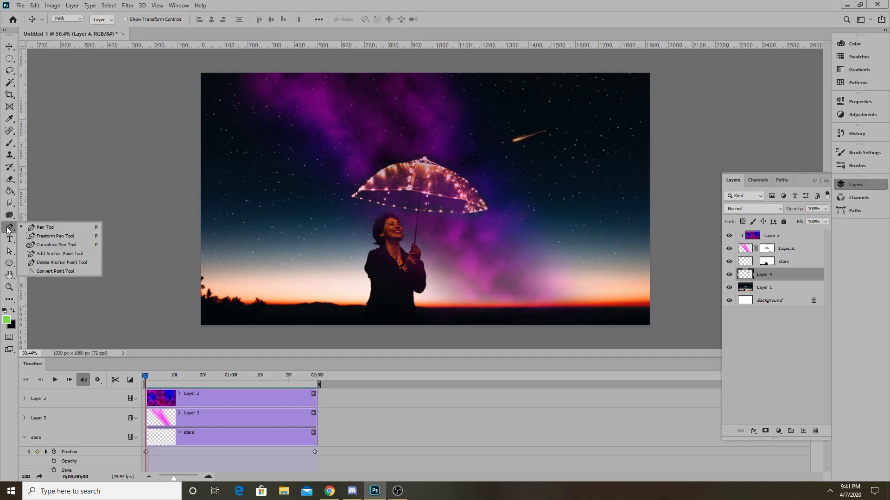
pyautogui.click(9, 264)
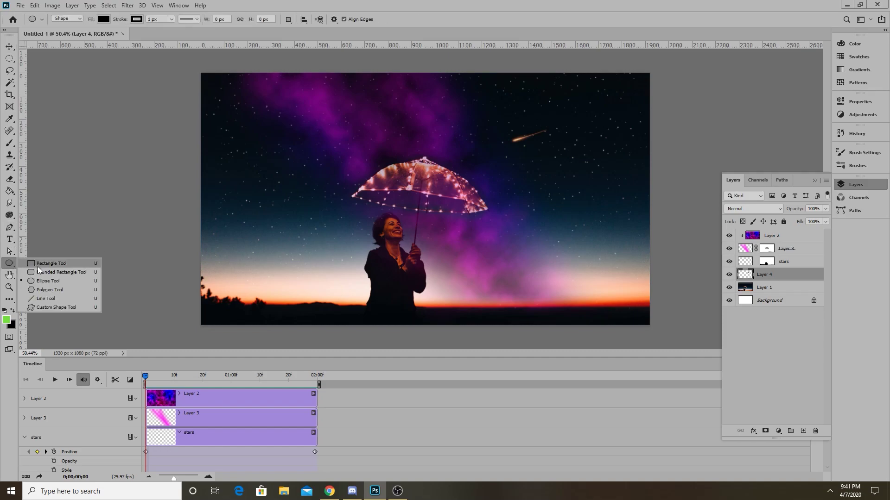
pyautogui.click(38, 297)
pyautogui.moveTo(666, 87); pyautogui.dragTo(154, 250)
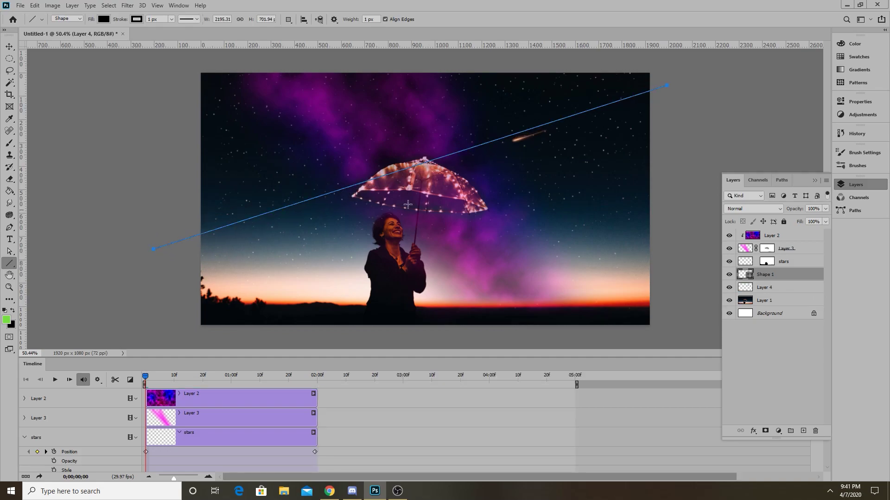
pyautogui.click(9, 46)
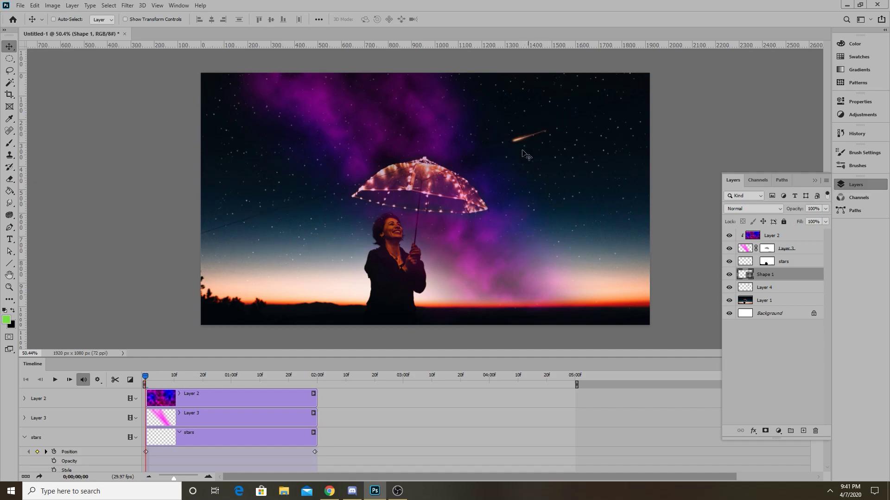
# Give the diagonal guide line a green stroke from the recently used colors.
pyautogui.click(9, 263)
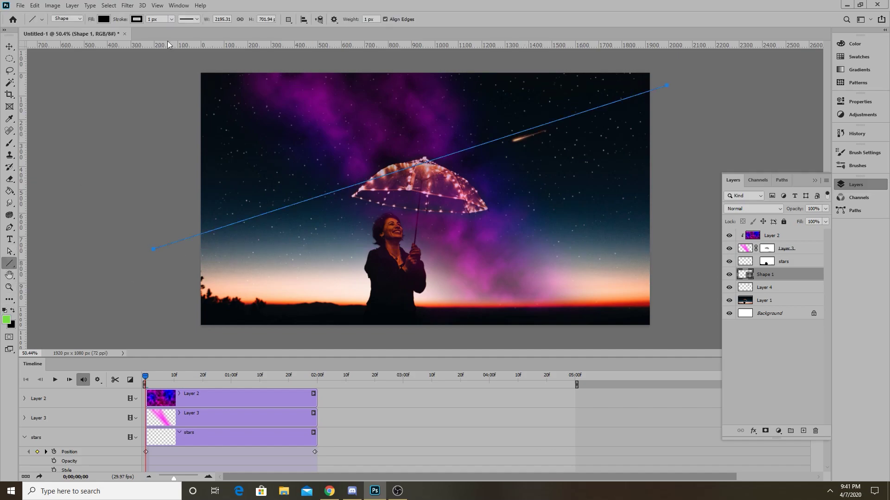
pyautogui.click(136, 19)
pyautogui.click(89, 68)
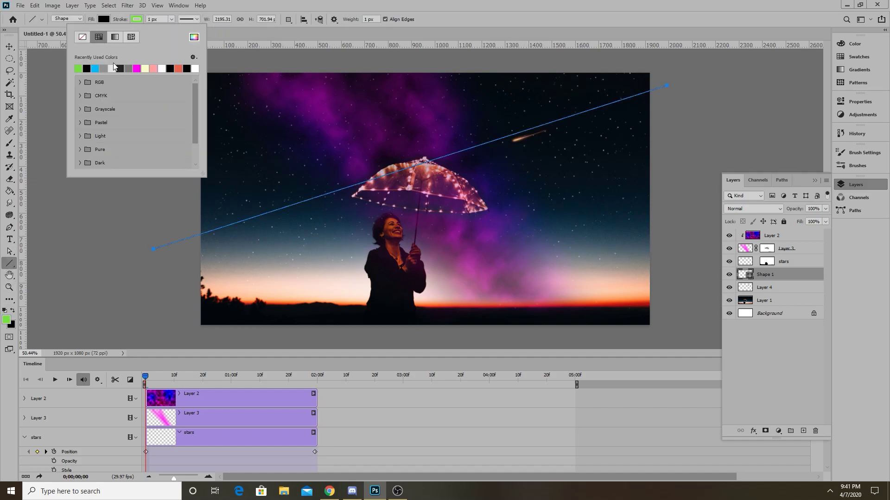
pyautogui.click(262, 4)
pyautogui.press('v')
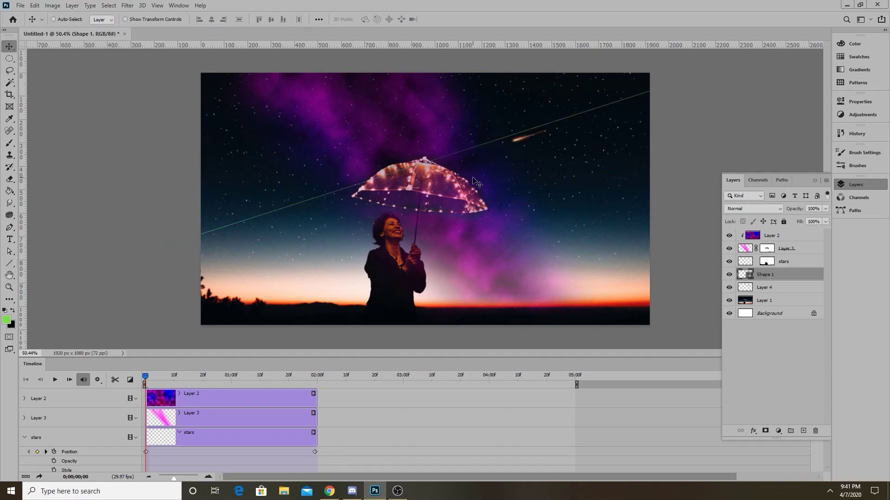
# Rename Layer 4 to "shooting star" and move the star off the canvas at the guide line's upper-right end.
pyautogui.click(755, 287)
pyautogui.moveTo(533, 142); pyautogui.dragTo(622, 105)
pyautogui.doubleClick(769, 286)
pyautogui.write('shooting star')
pyautogui.press('Return')
pyautogui.moveTo(616, 102); pyautogui.dragTo(668, 87)
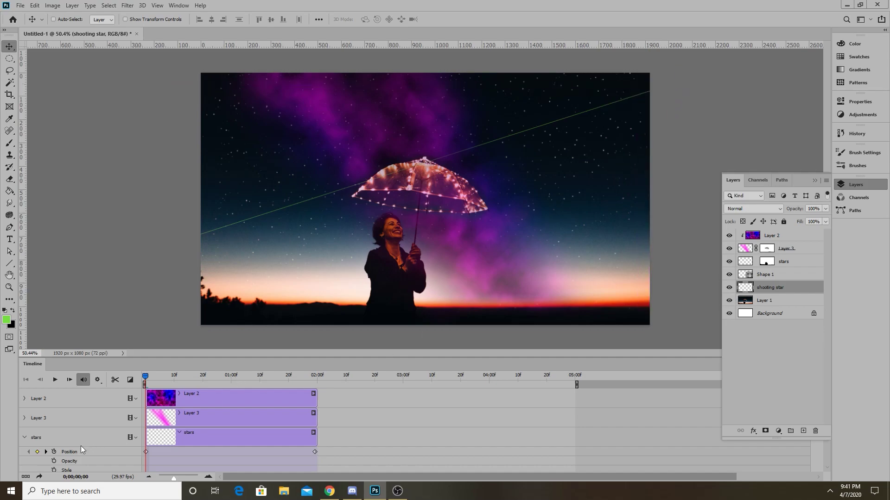
# Expand the shooting star layer's track in the timeline and add a starting Position keyframe at frame 0.
pyautogui.click(24, 437)
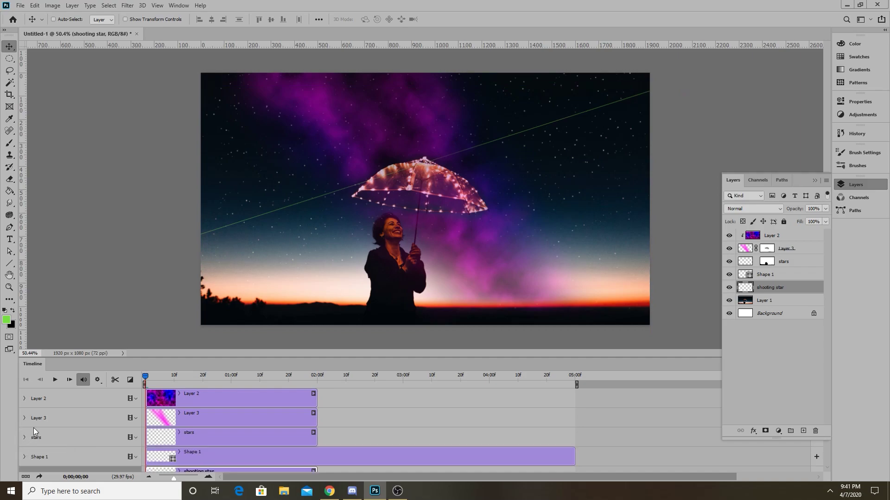
pyautogui.click(64, 438)
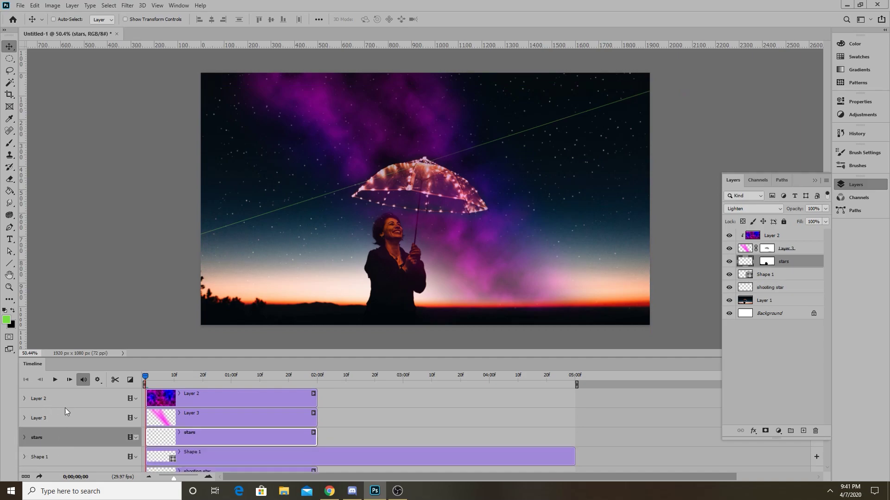
pyautogui.moveTo(325, 358); pyautogui.dragTo(326, 293)
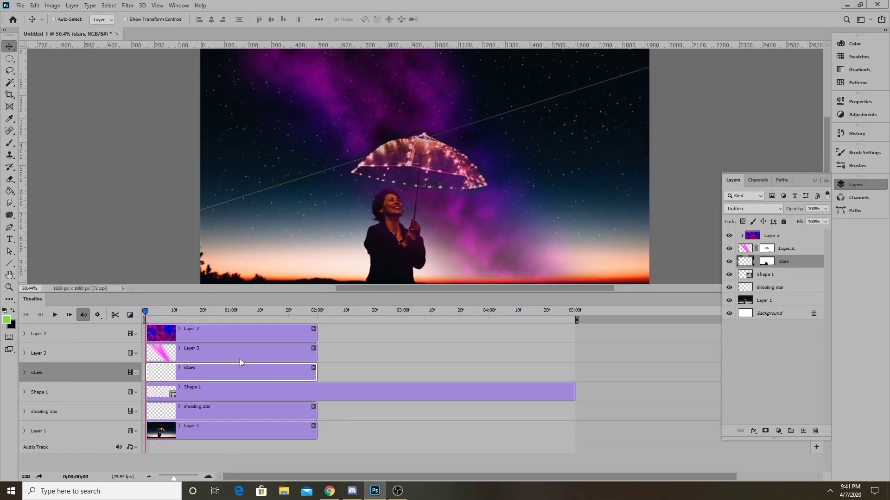
pyautogui.click(67, 410)
pyautogui.click(24, 411)
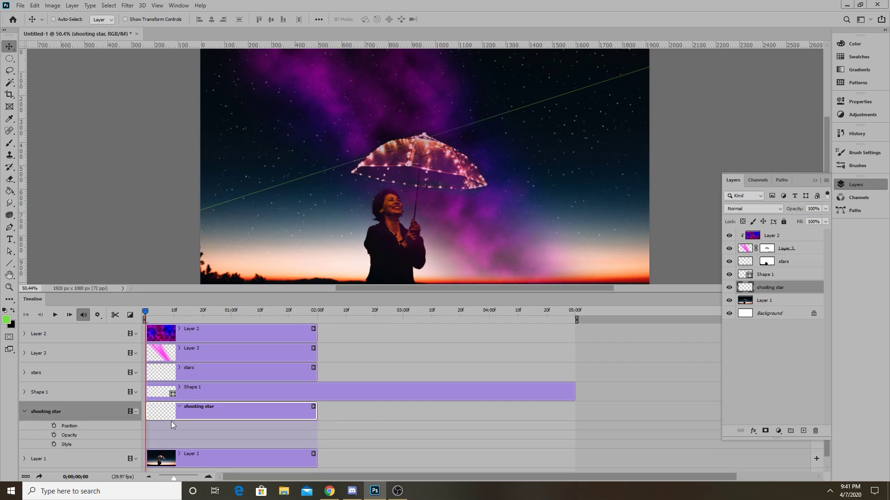
pyautogui.click(54, 426)
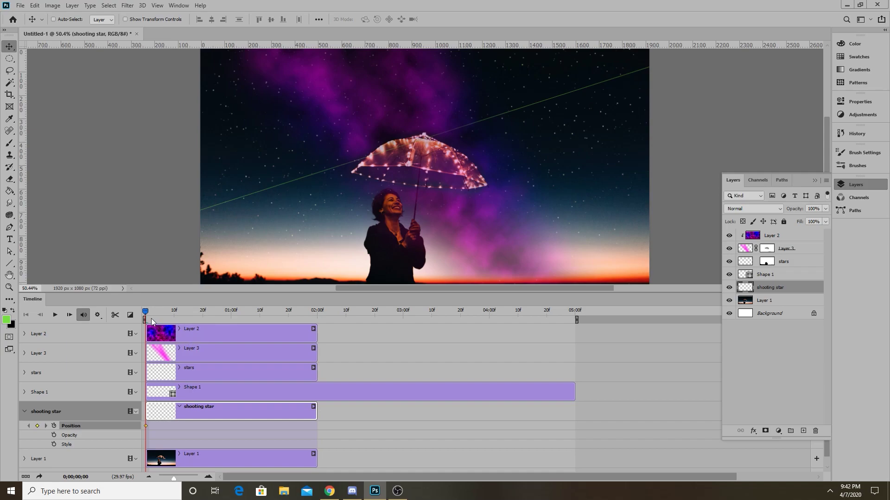
# Trim the Shape 1 clip to end at 02:00, reselect the shooting star track, and move the playhead to 0;00;00;29.
pyautogui.moveTo(573, 392); pyautogui.dragTo(316, 392)
pyautogui.click(97, 415)
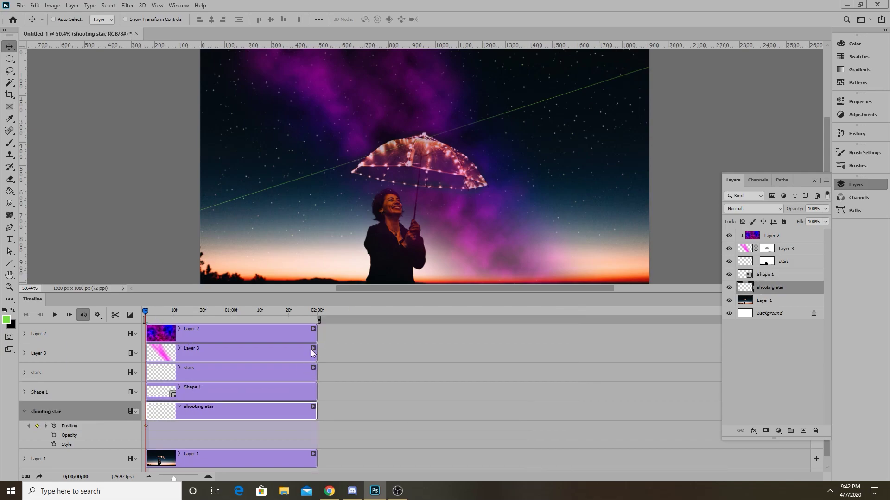
pyautogui.moveTo(149, 317); pyautogui.dragTo(230, 326)
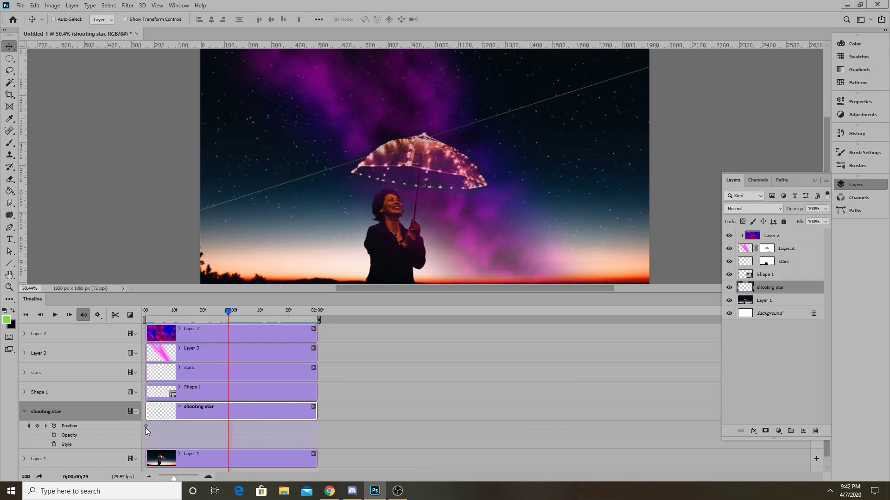
# Shift the shooting star's first Position keyframe to about frame 12, and at 0;00;01;04 move the star down to the guide line's lower-left part.
pyautogui.moveTo(146, 426); pyautogui.dragTo(173, 427)
pyautogui.moveTo(227, 312); pyautogui.dragTo(244, 341)
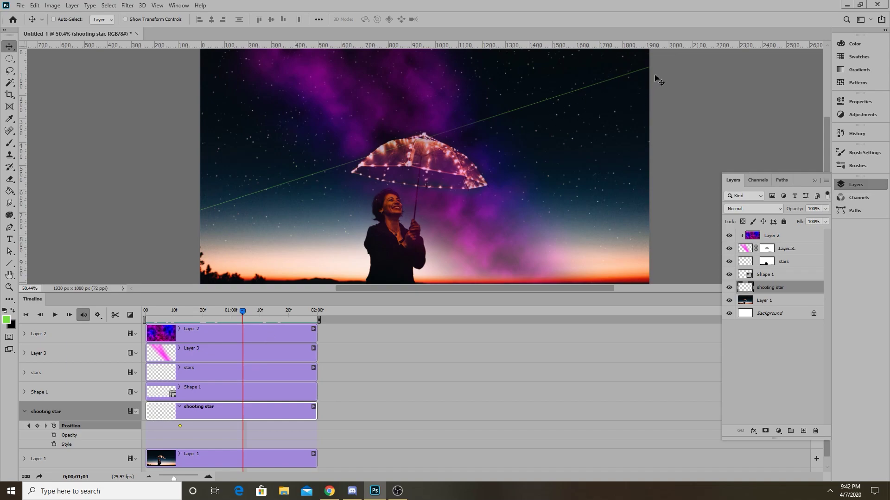
pyautogui.moveTo(658, 78); pyautogui.dragTo(273, 197)
# Set the shooting star layer's blend mode to Lighten.
pyautogui.scroll(10, 271, 191)
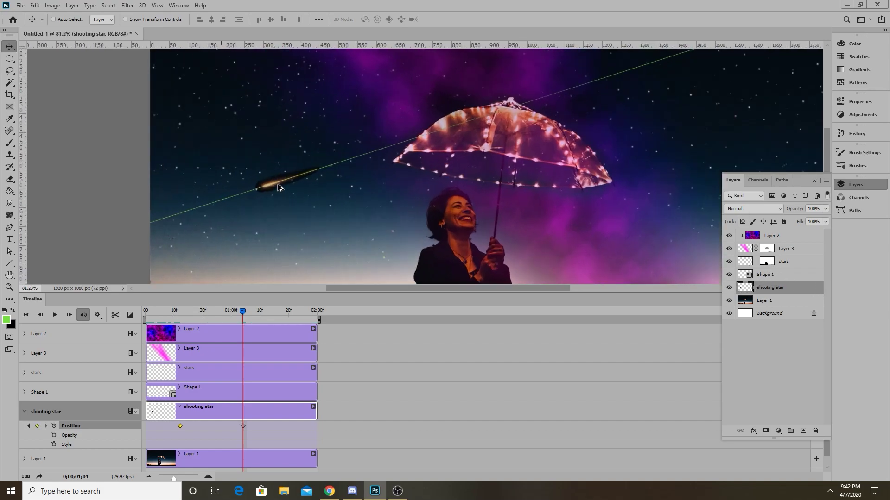
pyautogui.click(746, 209)
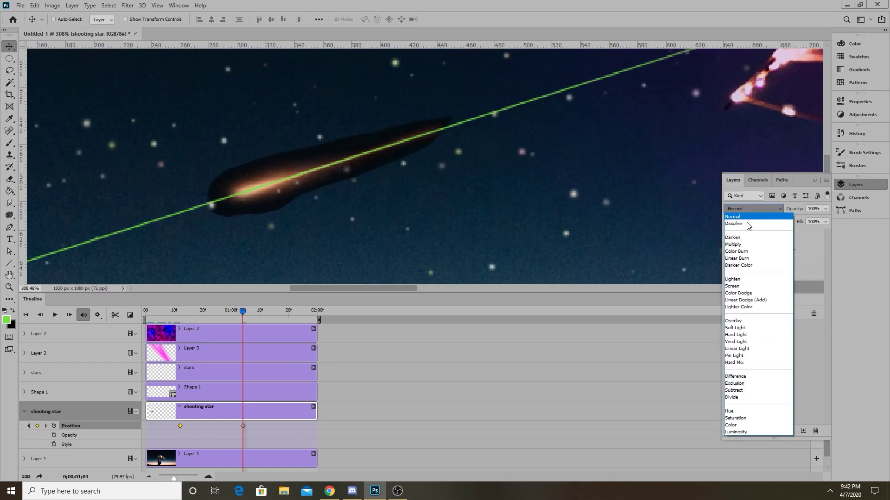
pyautogui.click(737, 279)
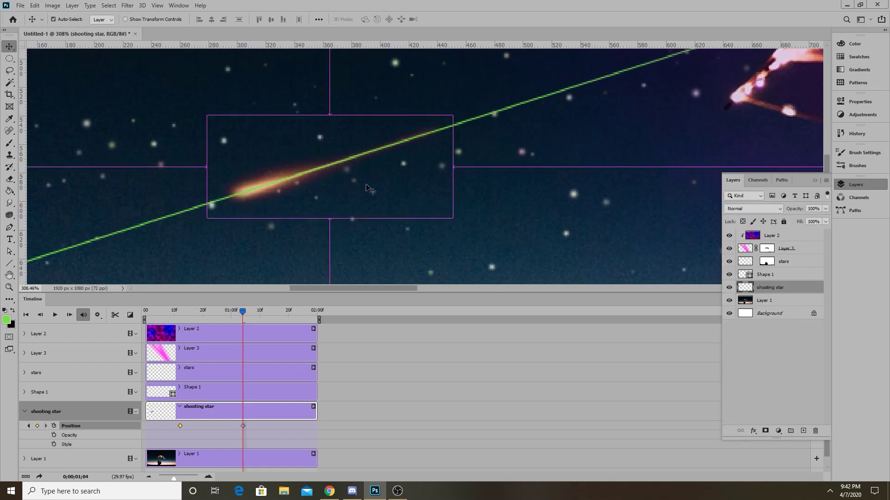
pyautogui.keyDown('ctrl'); pyautogui.click(343, 190); pyautogui.keyUp('ctrl')
pyautogui.scroll(-10, 343, 190)
pyautogui.scroll(-2, 343, 193)
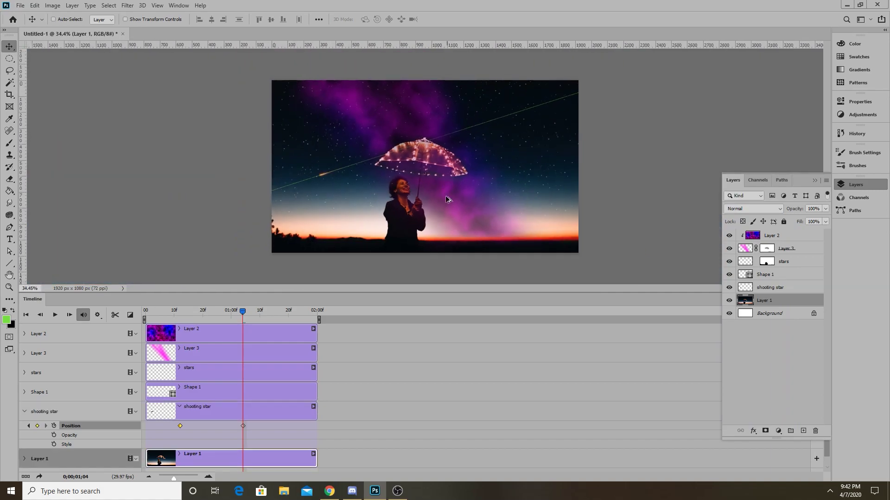
# At the 0;00;01;04 Position keyframe, move the shooting star off the canvas past the guide line's lower-left end and preview the animation.
pyautogui.moveTo(244, 320)
pyautogui.mouseDown()
pyautogui.moveTo(171, 323)
pyautogui.moveTo(242, 324)
pyautogui.mouseUp()
pyautogui.click(243, 425)
pyautogui.moveTo(325, 180); pyautogui.dragTo(708, 302)
pyautogui.click(770, 289)
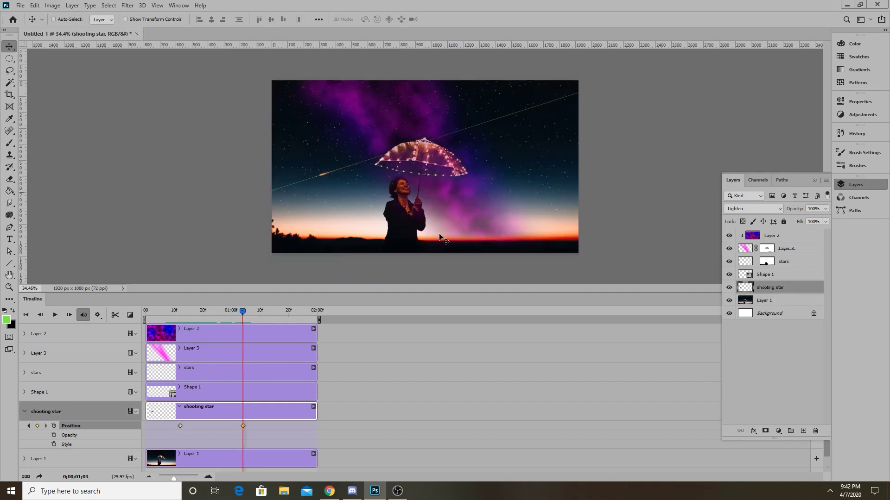
pyautogui.moveTo(333, 181); pyautogui.dragTo(245, 204)
pyautogui.press('space')
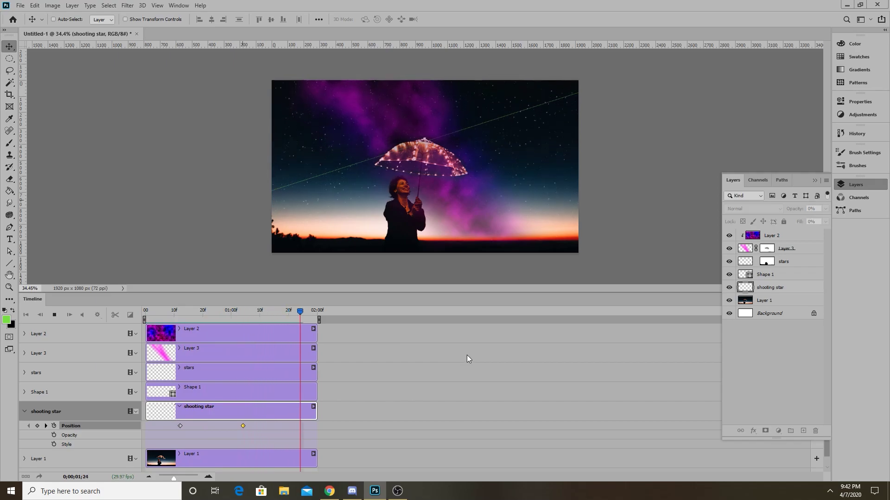
pyautogui.press('space')
# Delete the Shape 1 guide line layer.
pyautogui.click(766, 275)
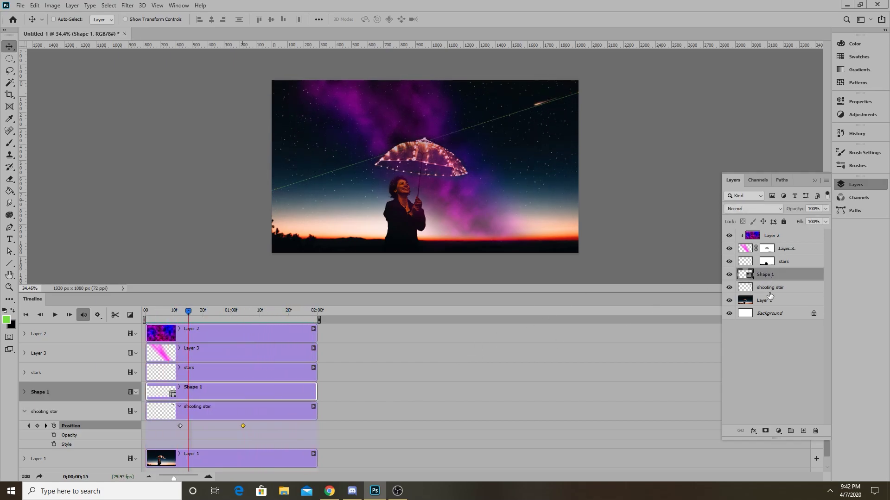
pyautogui.hotkey('ctrl', 'z')
pyautogui.click(815, 431)
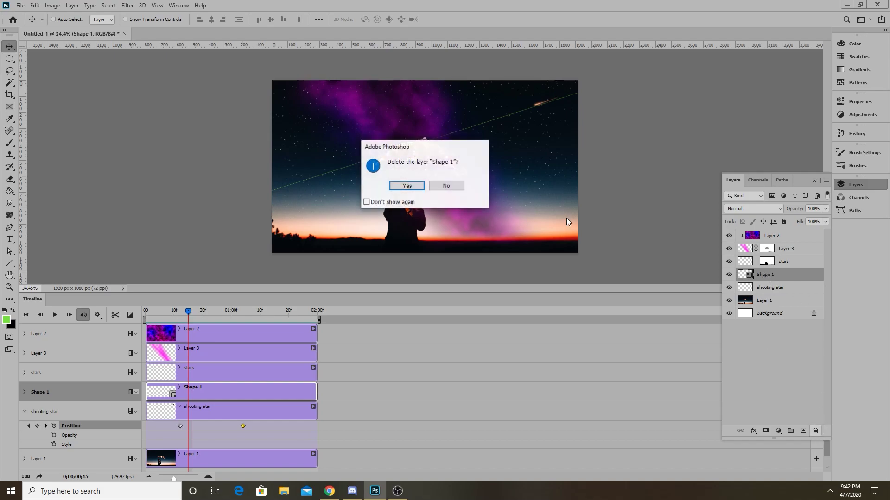
pyautogui.click(414, 191)
# Collapse the layer list and shrink the timeline's height to show the whole composition.
pyautogui.click(815, 181)
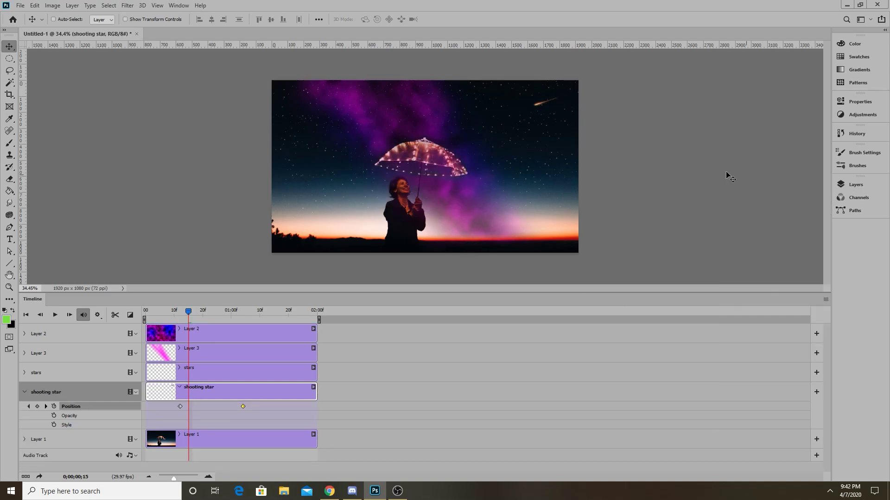
pyautogui.scroll(1, 500, 221)
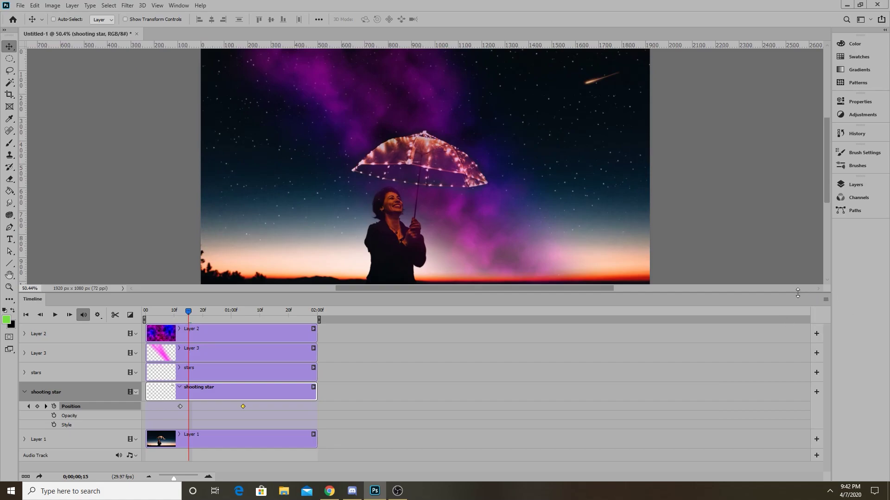
pyautogui.moveTo(793, 292); pyautogui.dragTo(778, 434)
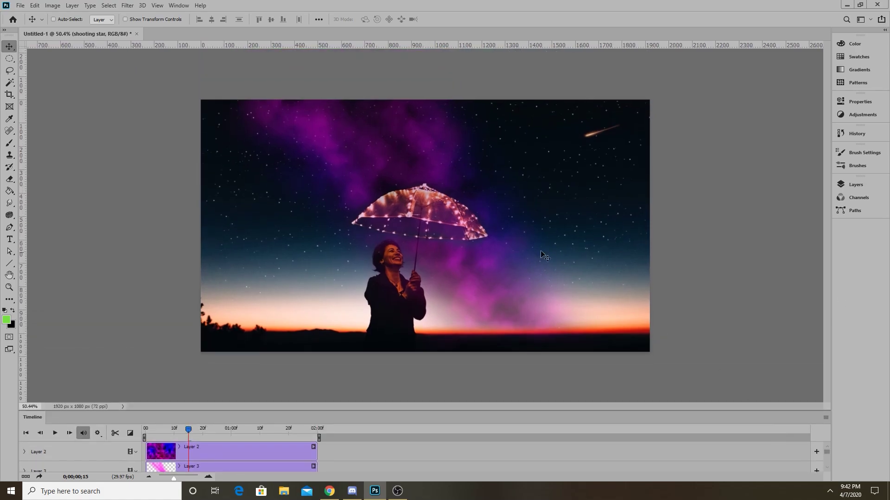
# Lower the opacity of Layer 3, the galaxy band's base, to 52% and play the animation.
pyautogui.click(858, 184)
pyautogui.click(744, 250)
pyautogui.click(752, 238)
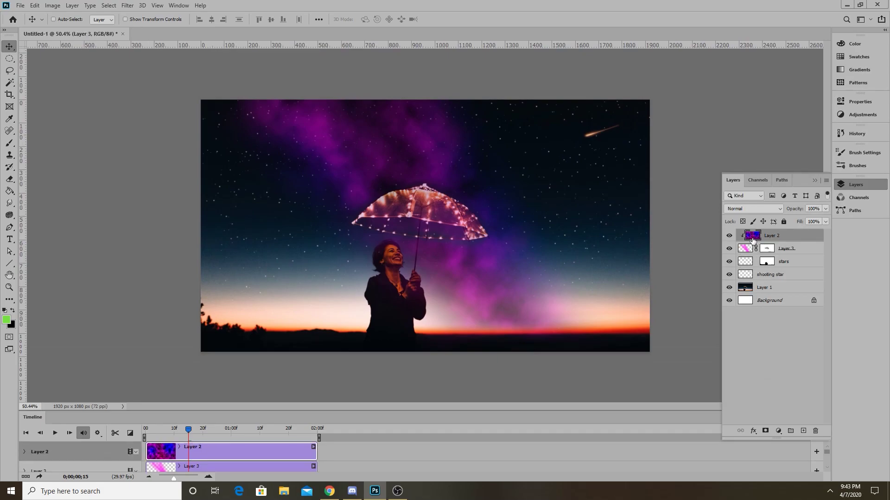
pyautogui.click(749, 249)
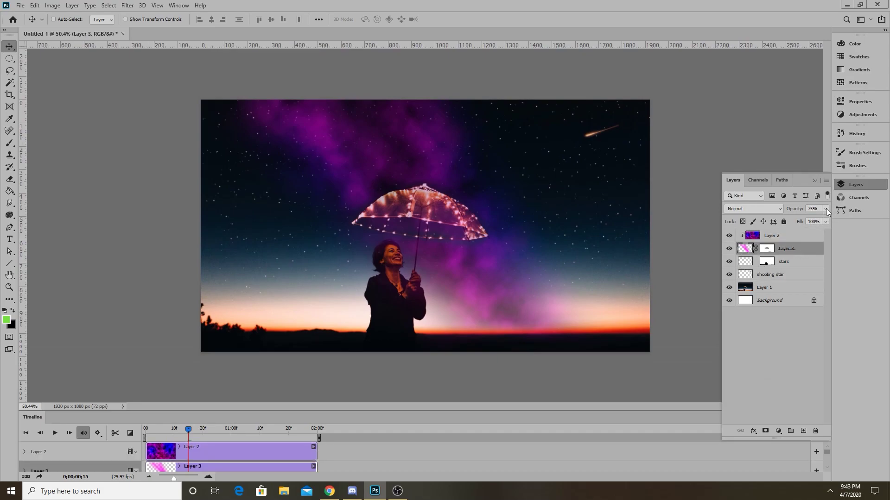
pyautogui.moveTo(807, 220)
pyautogui.mouseDown()
pyautogui.moveTo(796, 221)
pyautogui.moveTo(804, 223)
pyautogui.mouseUp()
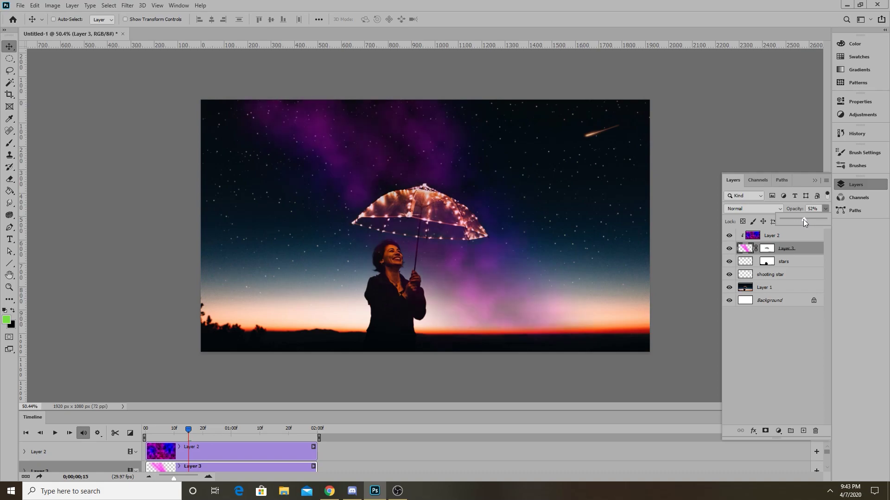
pyautogui.click(814, 180)
pyautogui.press('space')
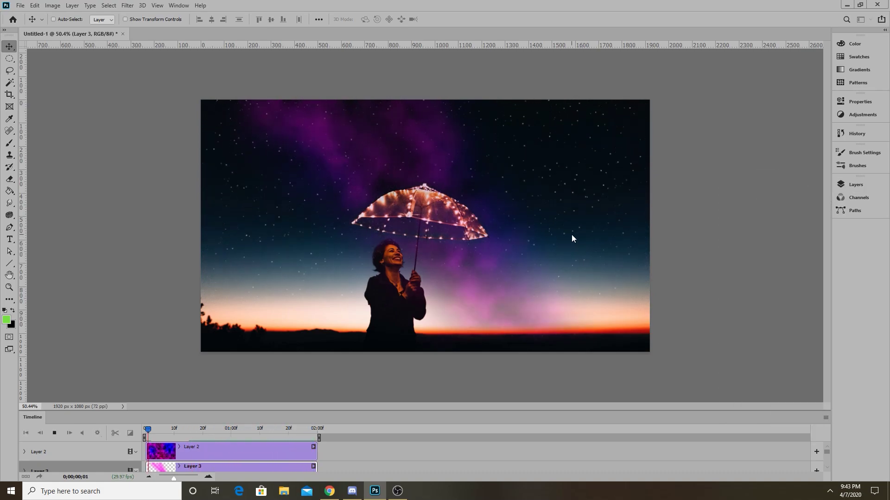